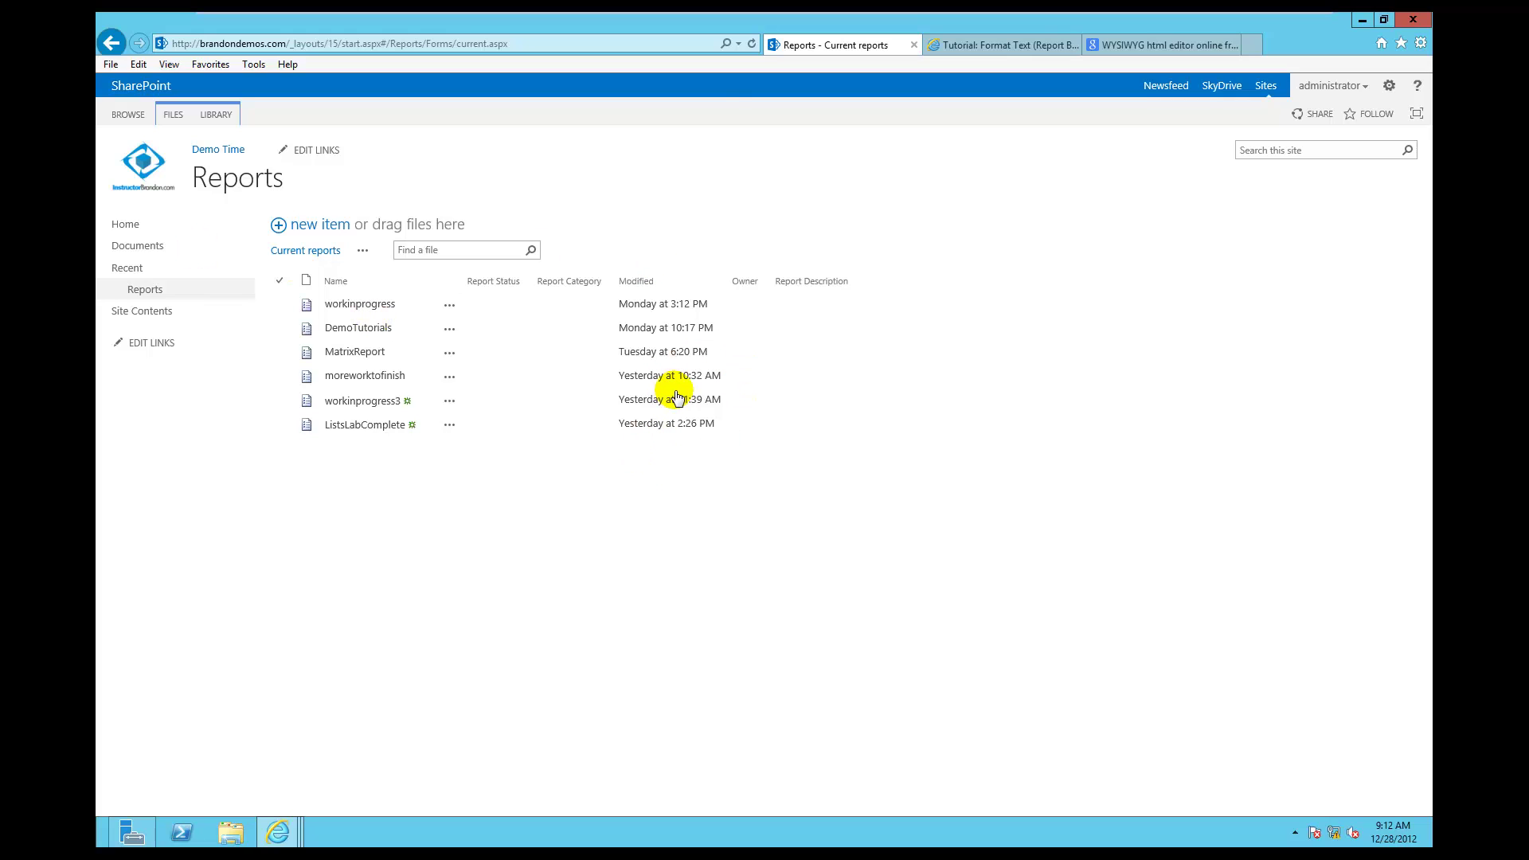
Step: Switch to the 'Tutorial: Format Text (Report Builder)' MSDN page in the browser
left_click(974, 44)
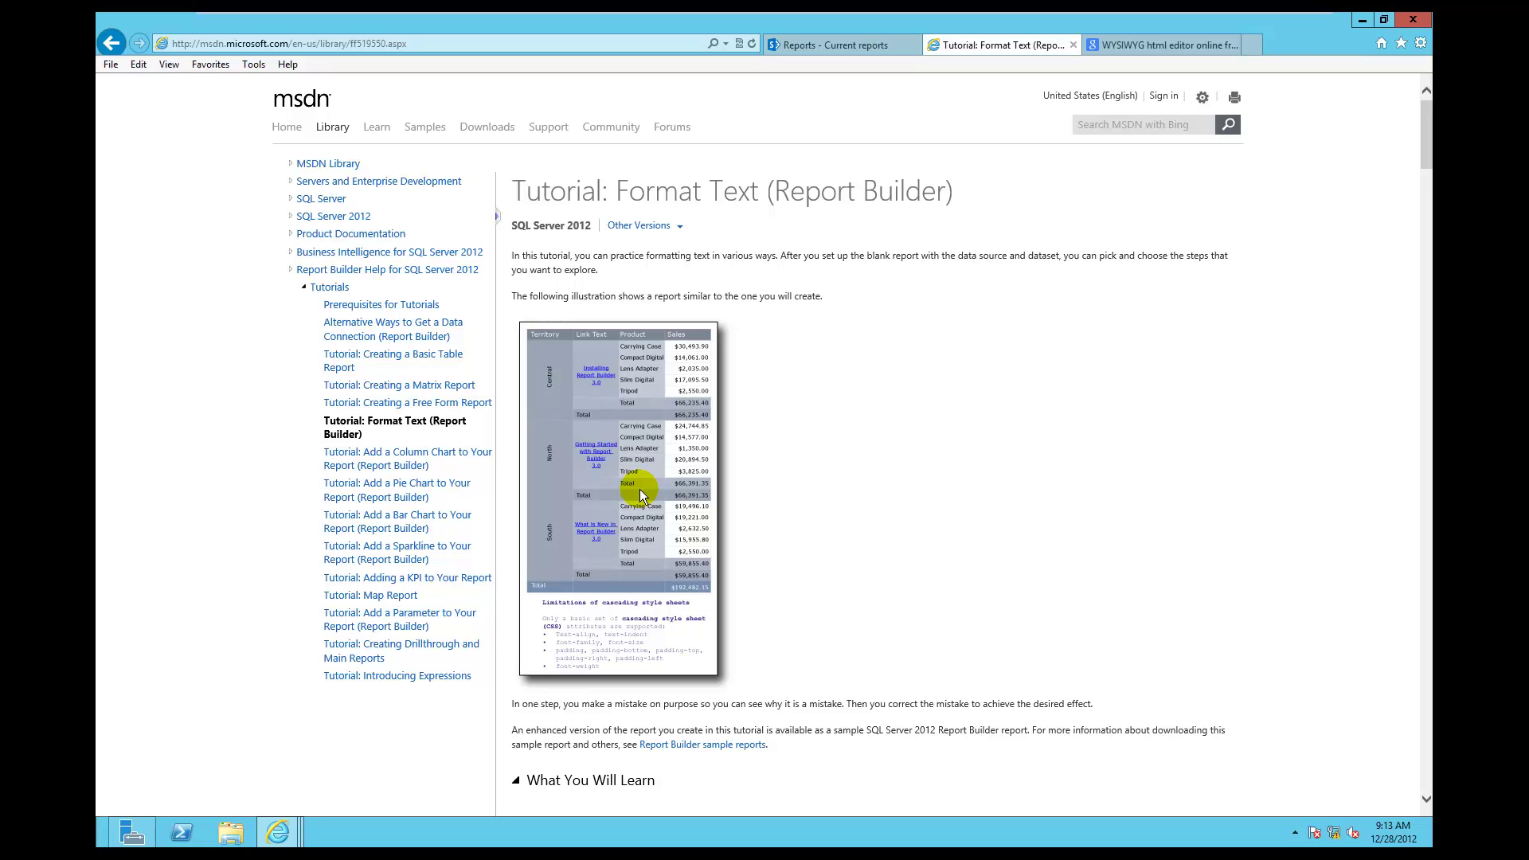
Step: Go back to the 'Reports - Current reports' SharePoint library tab
left_click(852, 47)
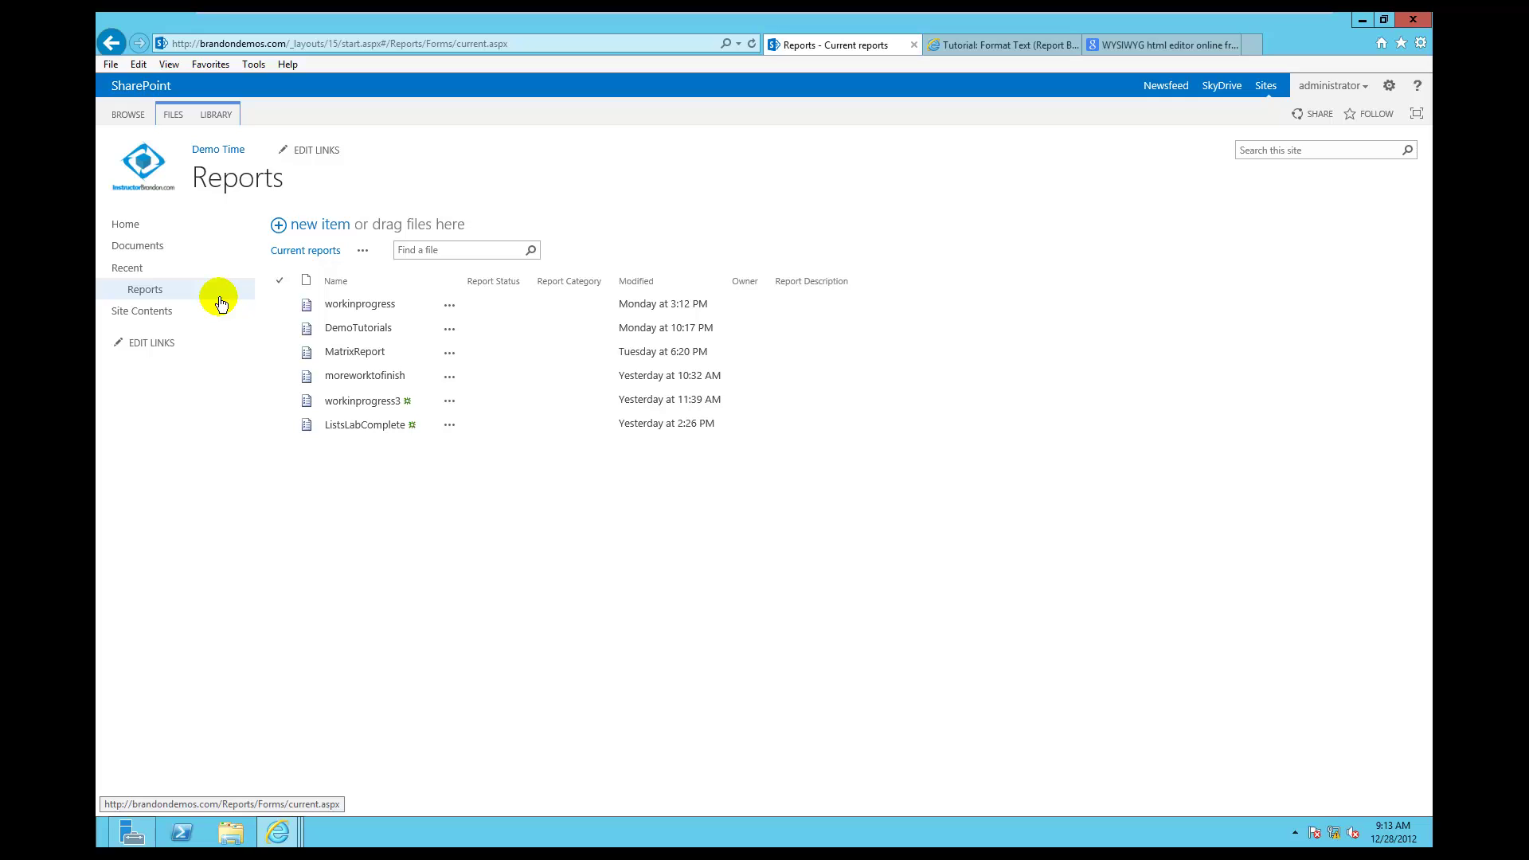
Step: Create a new Report Builder Report from the library's New Document menu and allow MSReportBuilder.exe to run
left_click(168, 116)
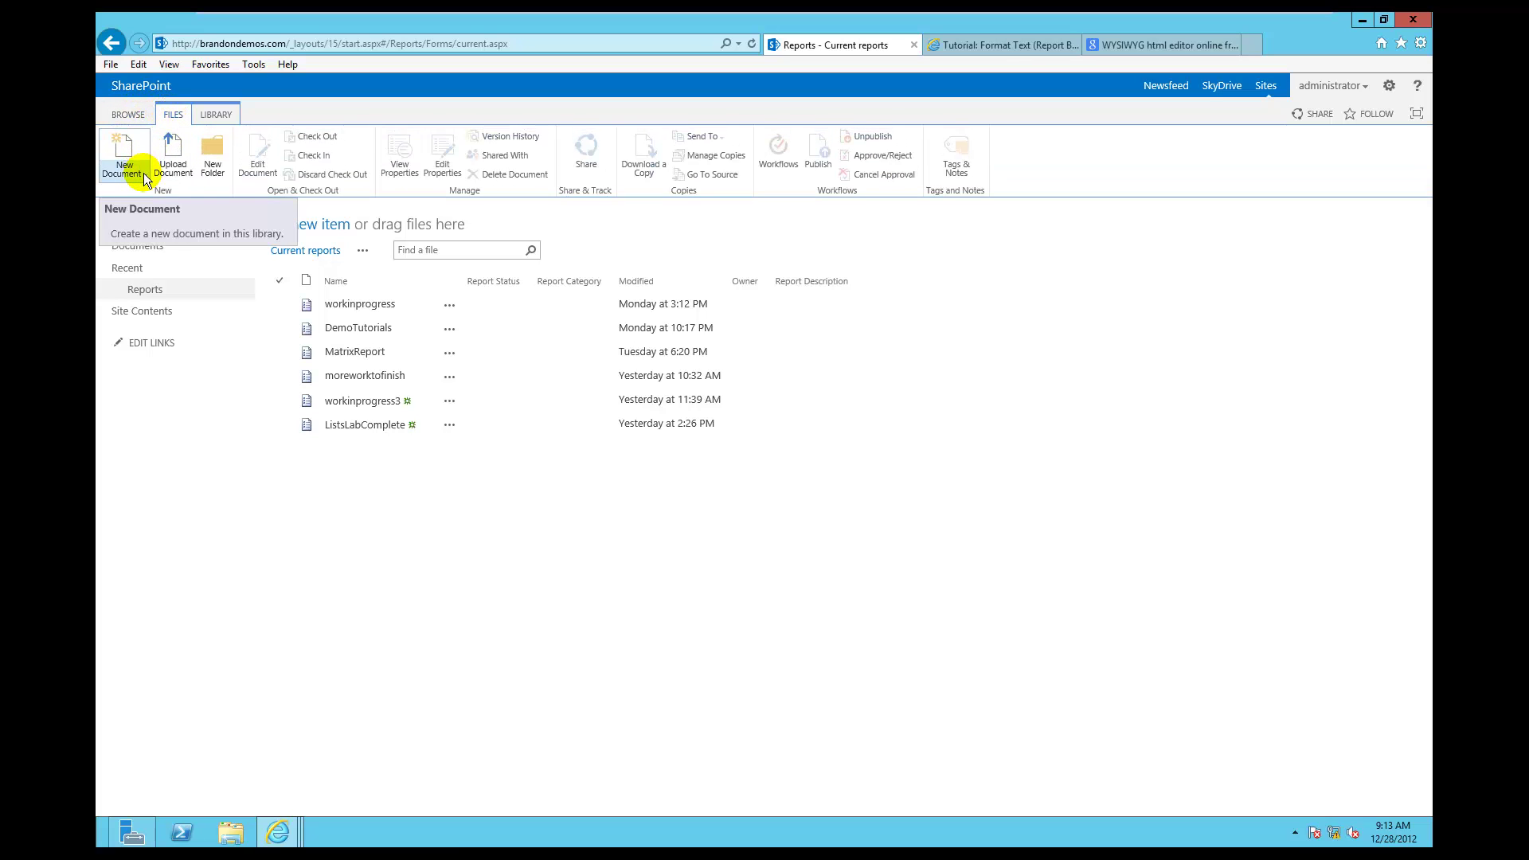
left_click(143, 173)
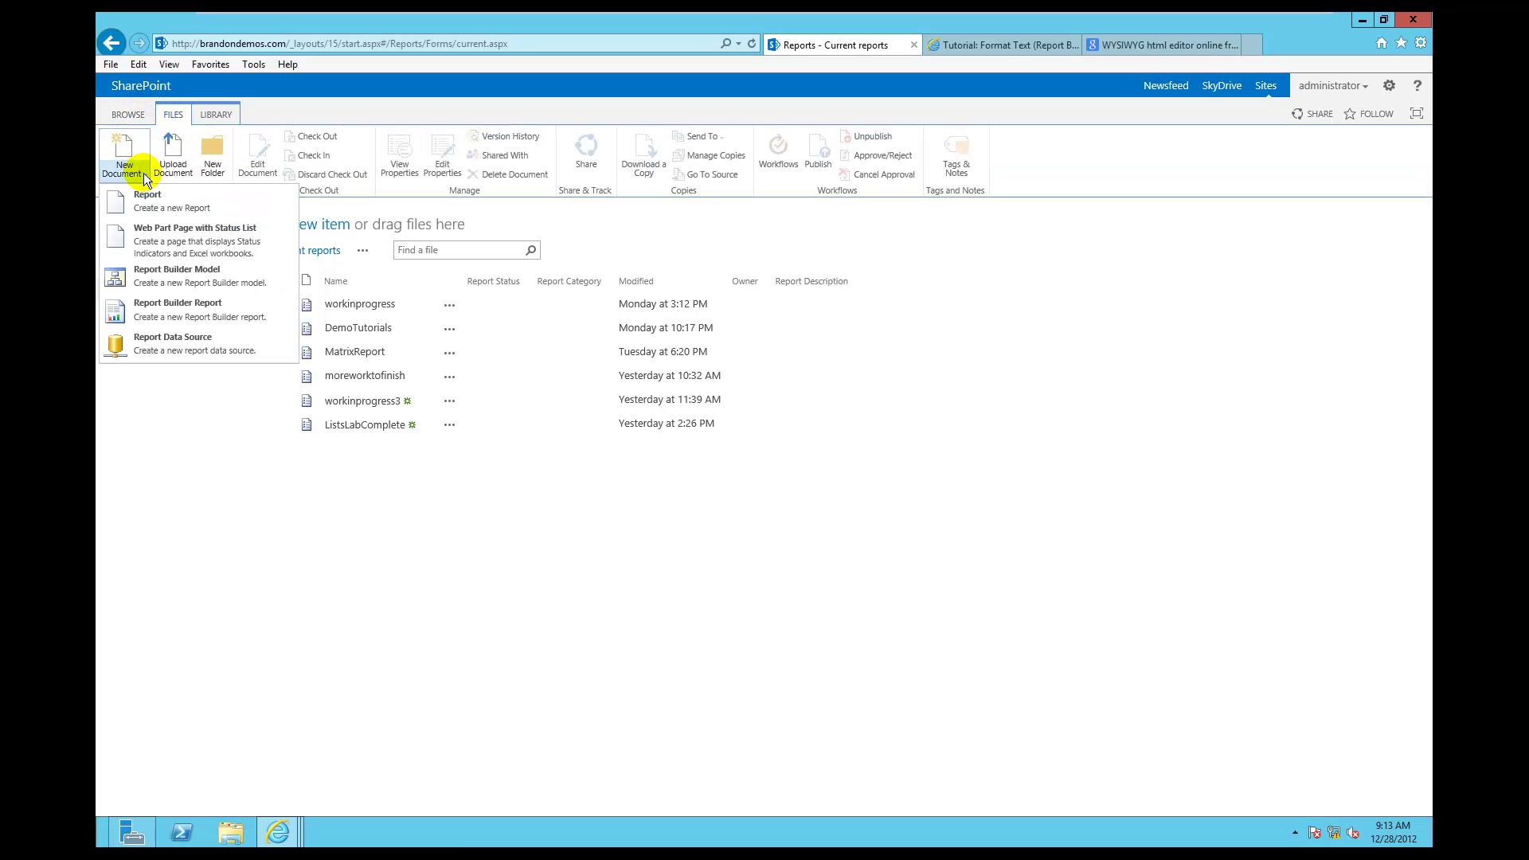
left_click(175, 318)
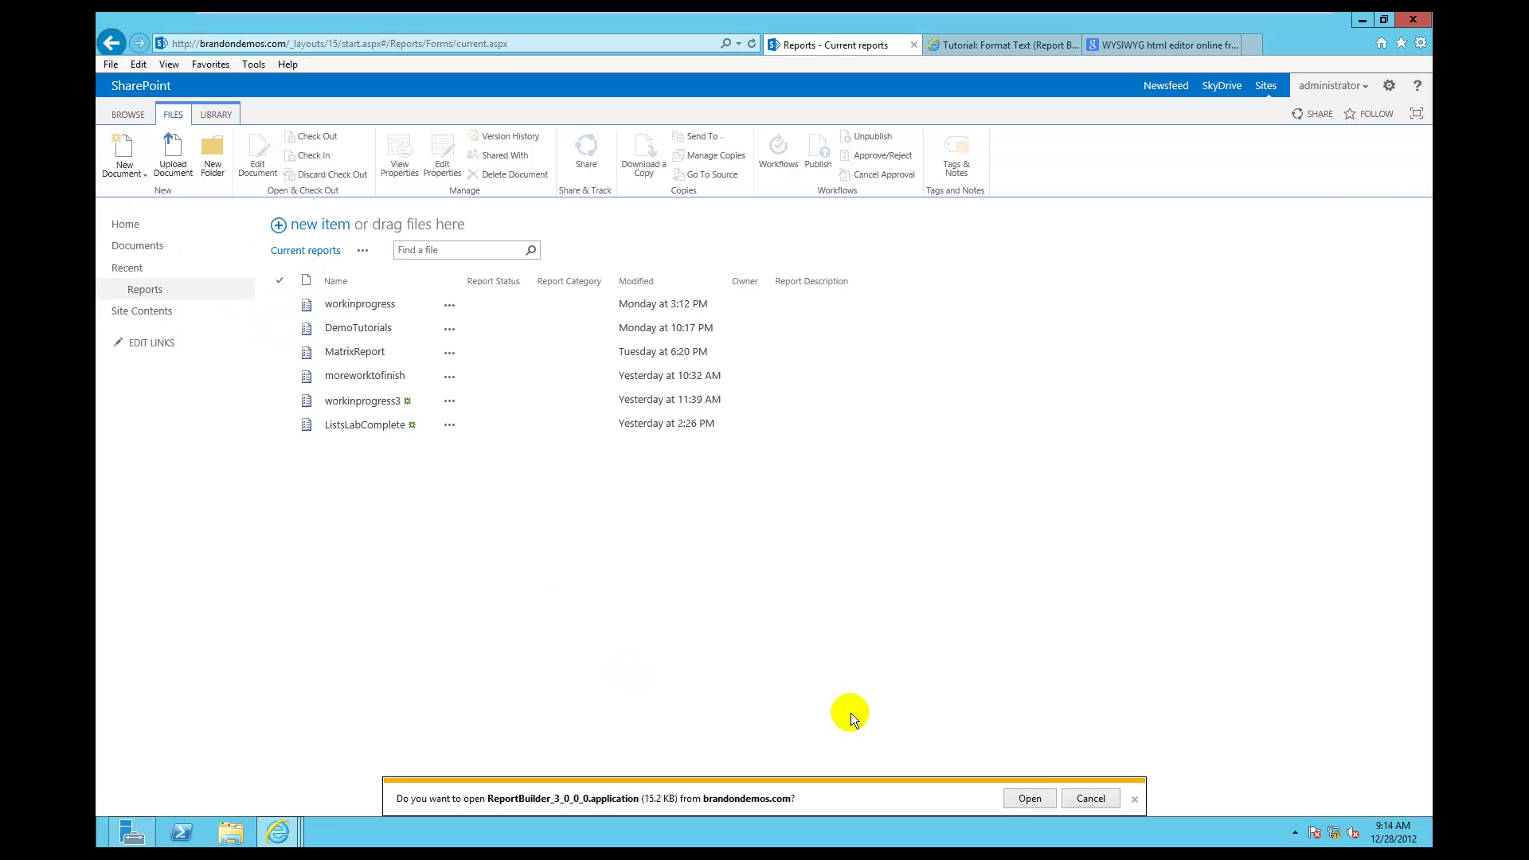
left_click(1027, 797)
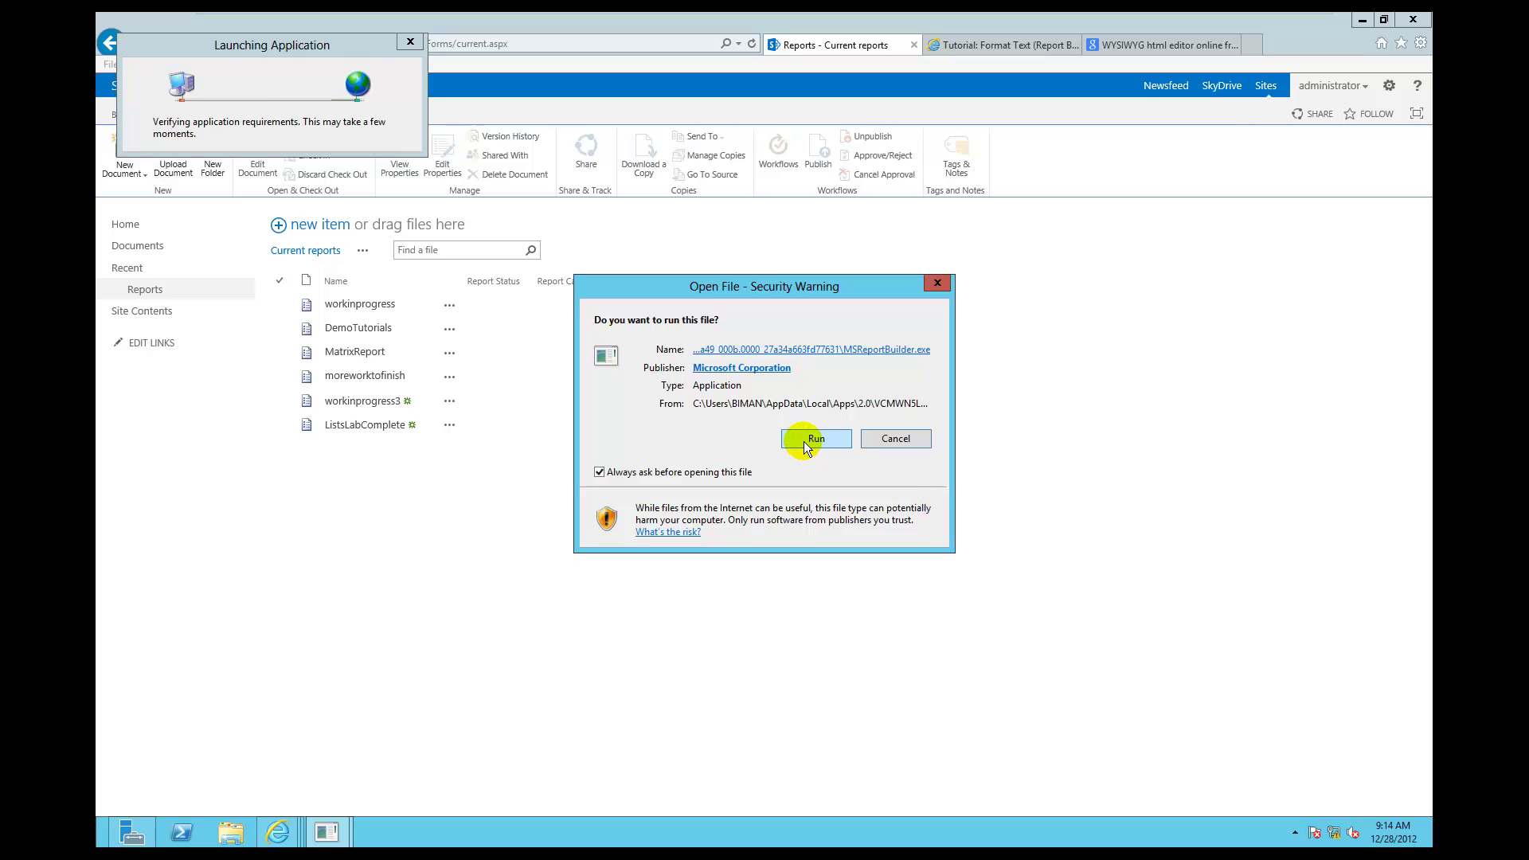
left_click(813, 439)
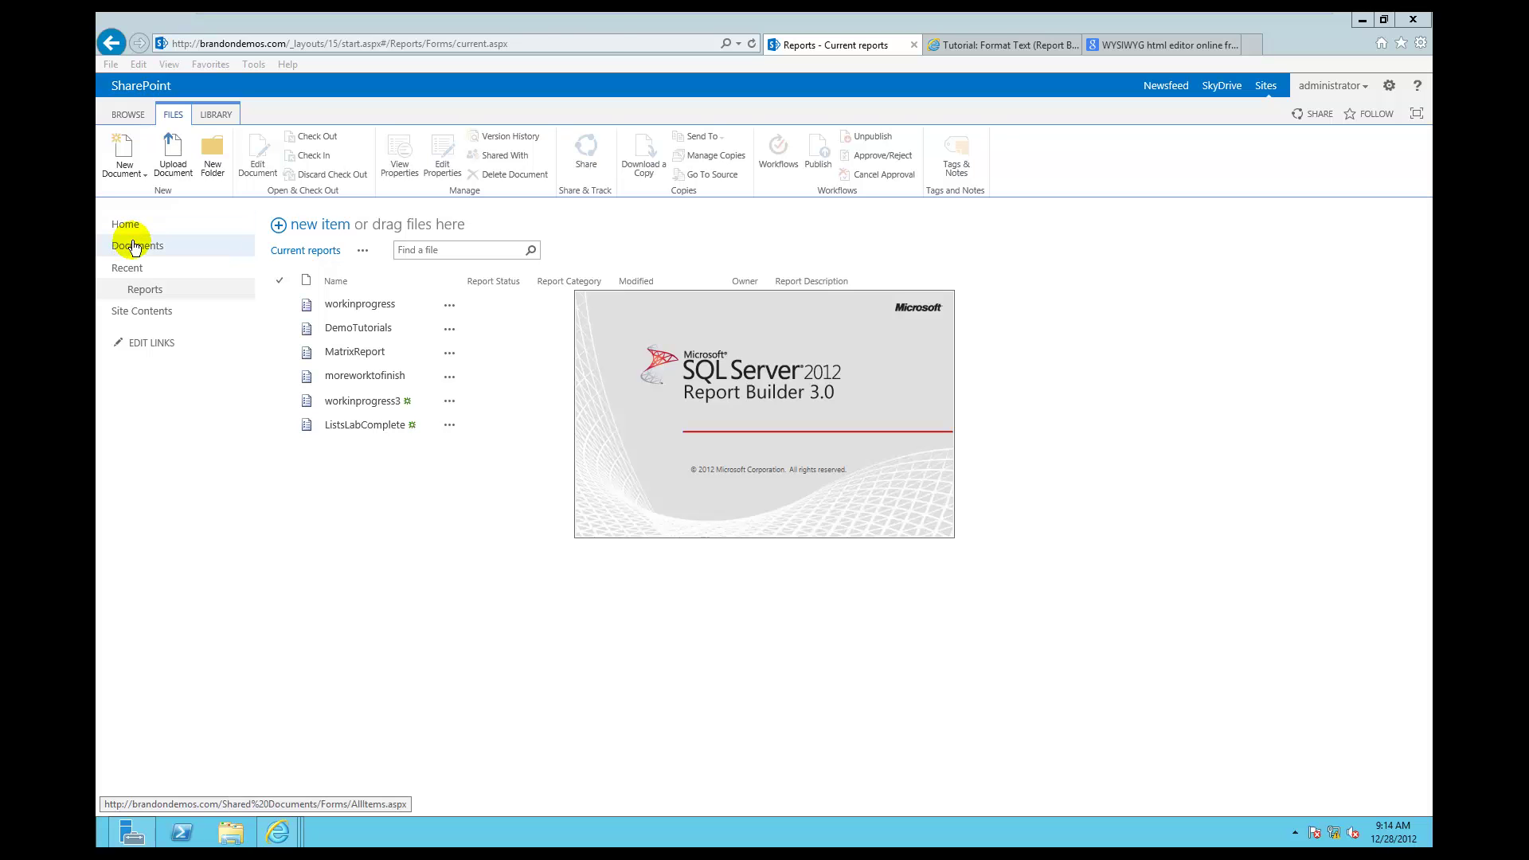
left_click(1015, 46)
left_click(1014, 46)
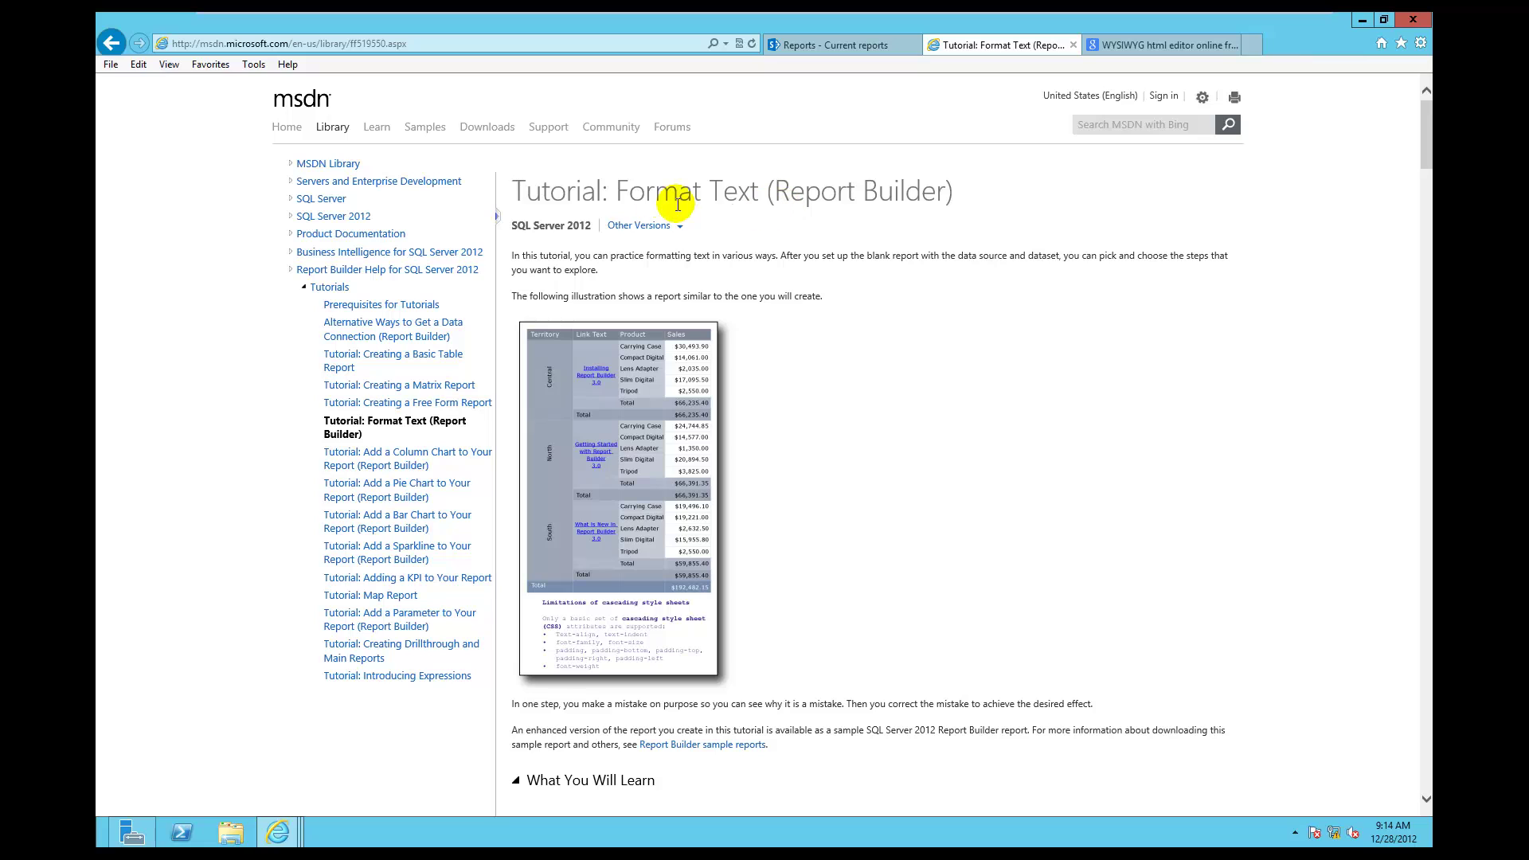
left_click_drag(508, 189, 982, 177)
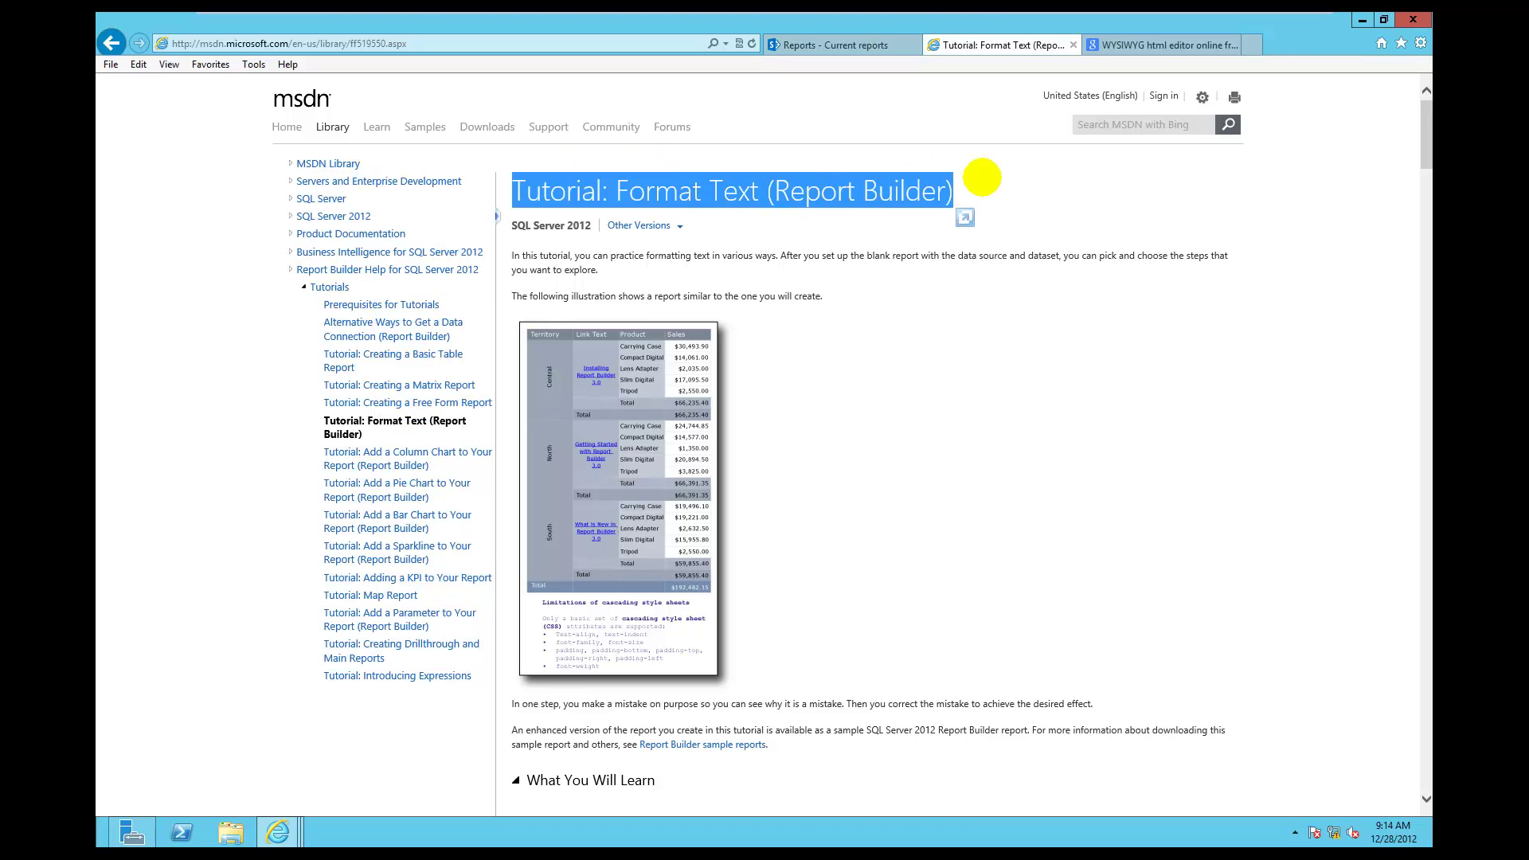
left_click(883, 46)
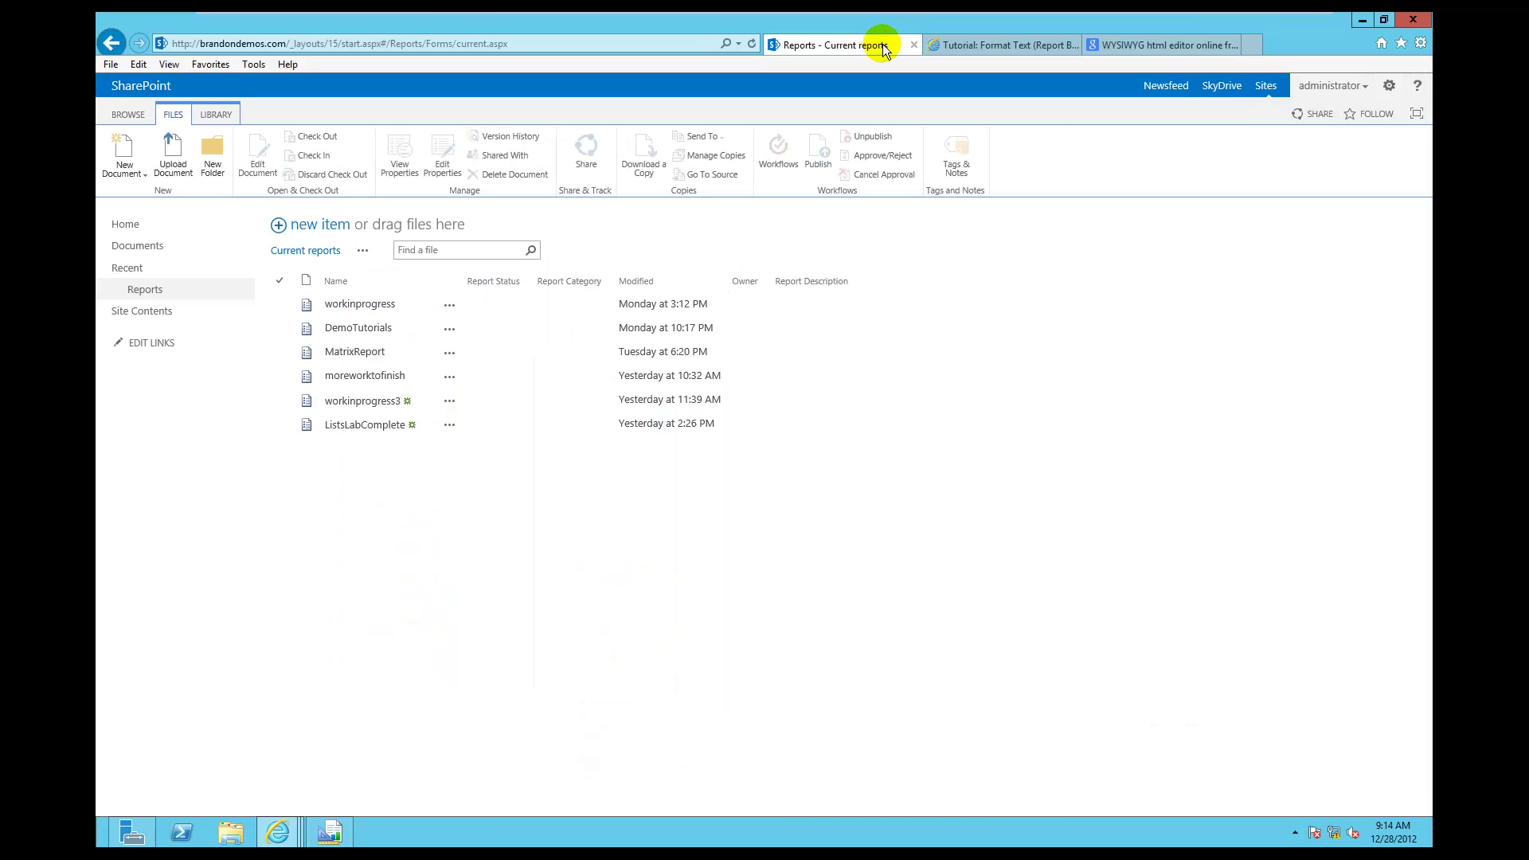
left_click(967, 45)
left_click(680, 229)
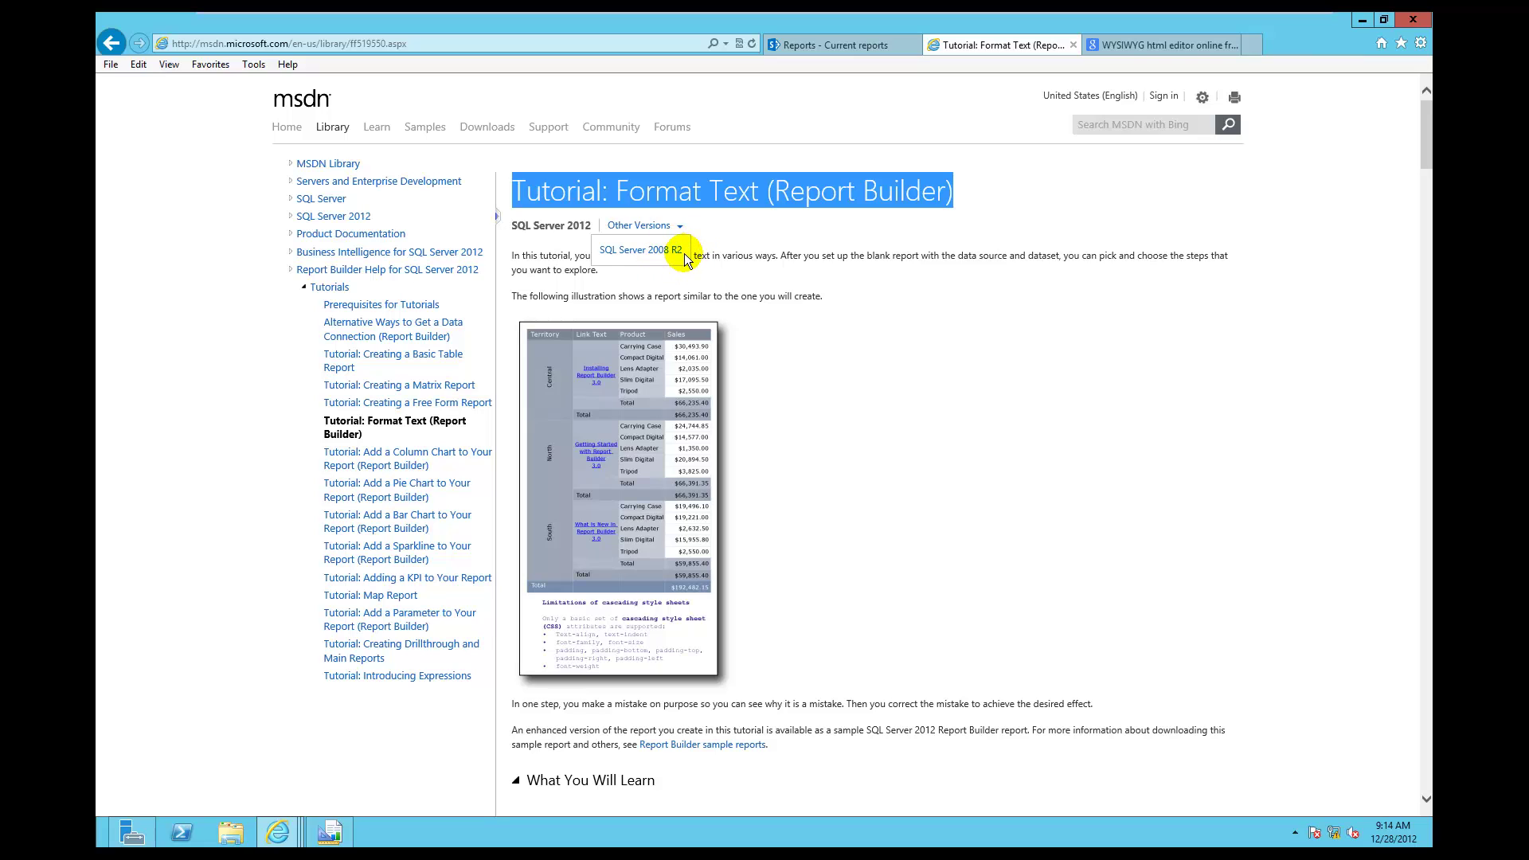
left_click(799, 225)
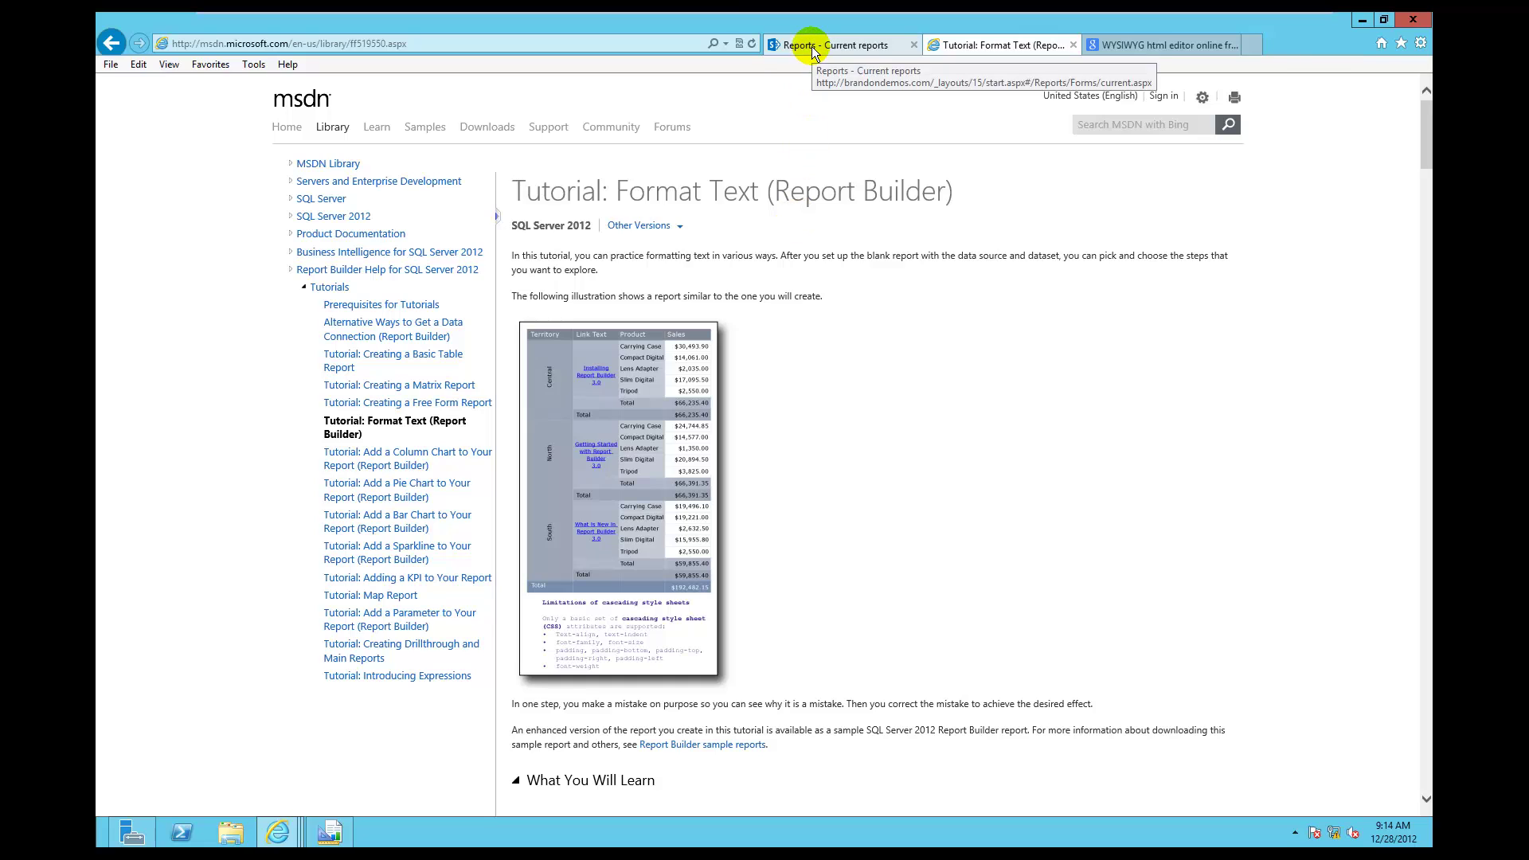
left_click(810, 46)
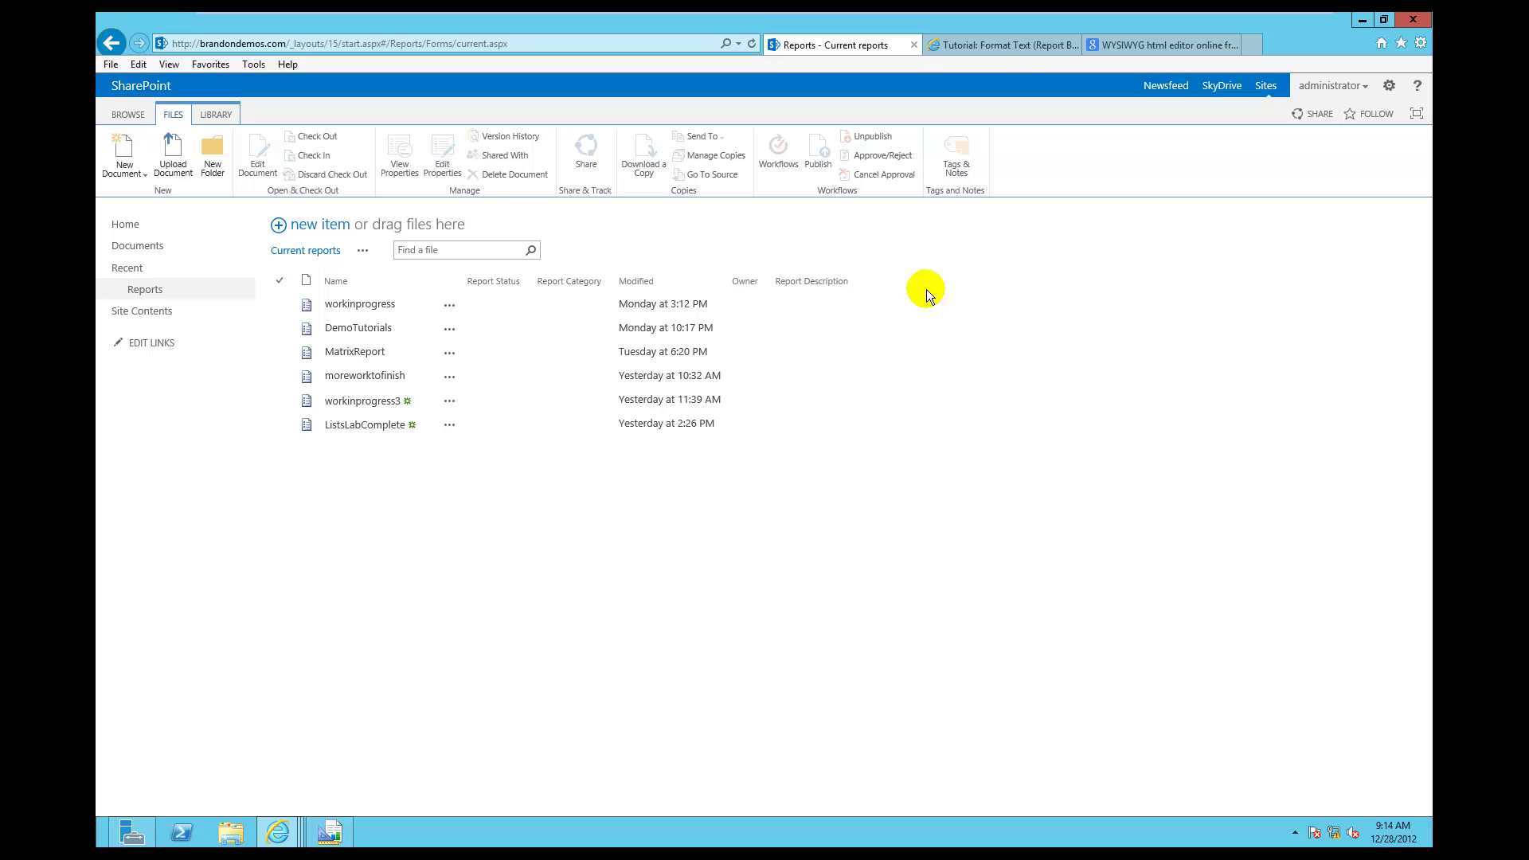
Step: Bring Report Builder forward and start a Blank Report from Getting Started
left_click(342, 836)
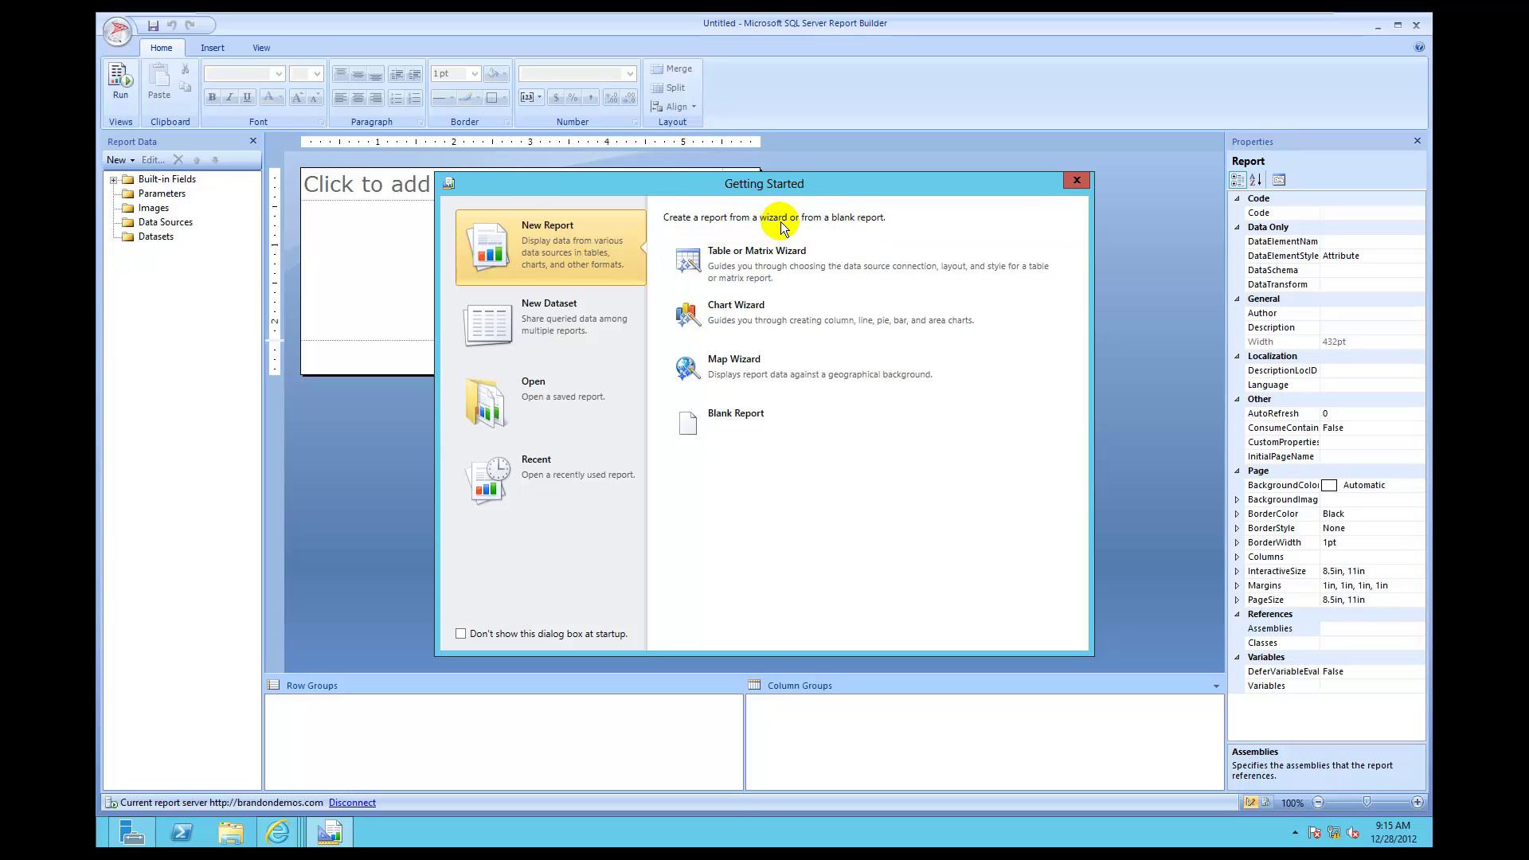
left_click(752, 414)
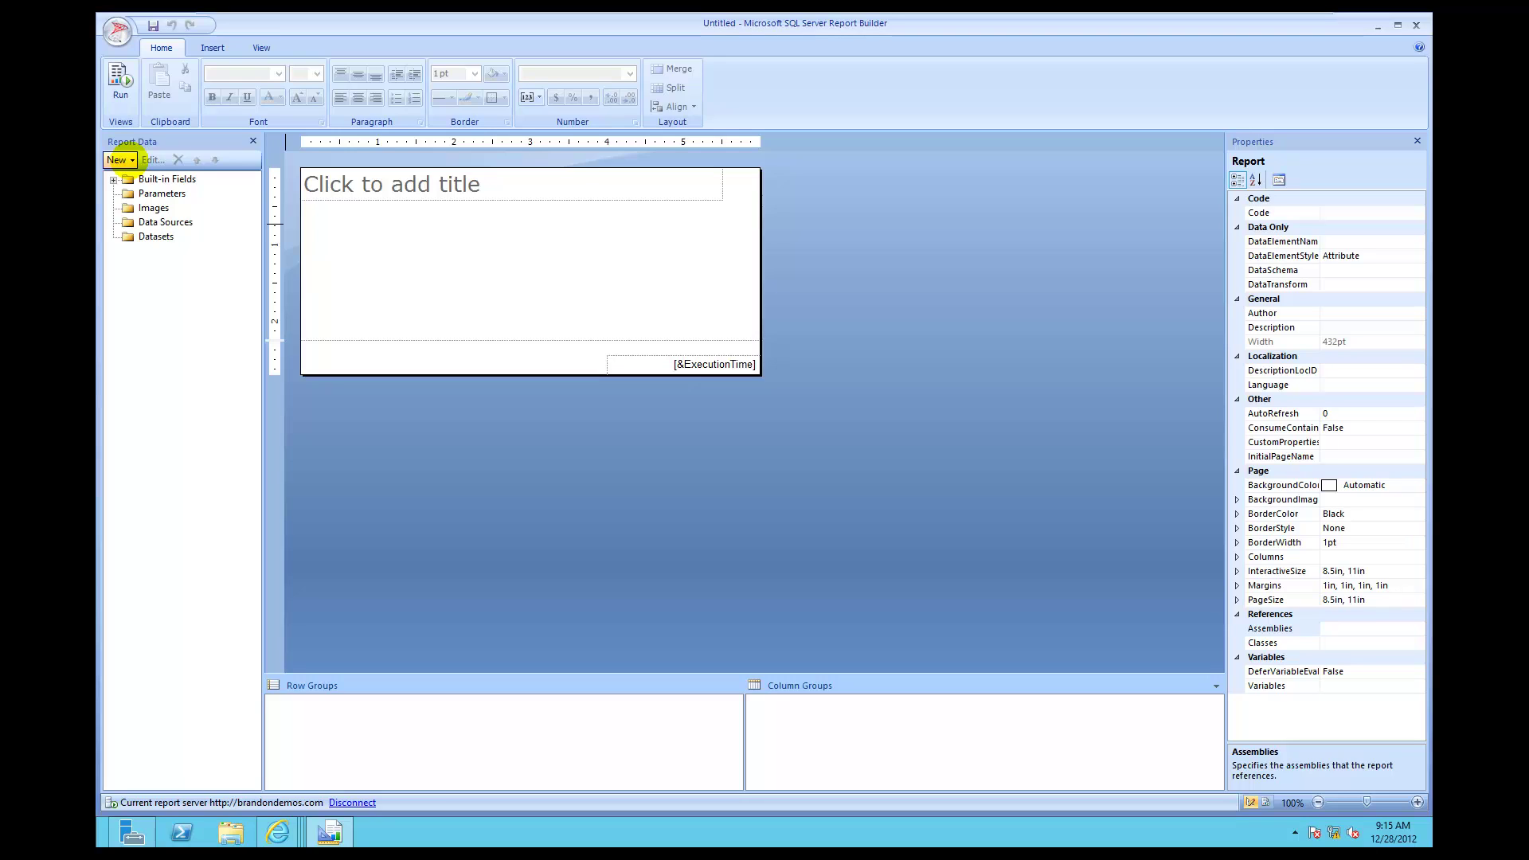
left_click(131, 161)
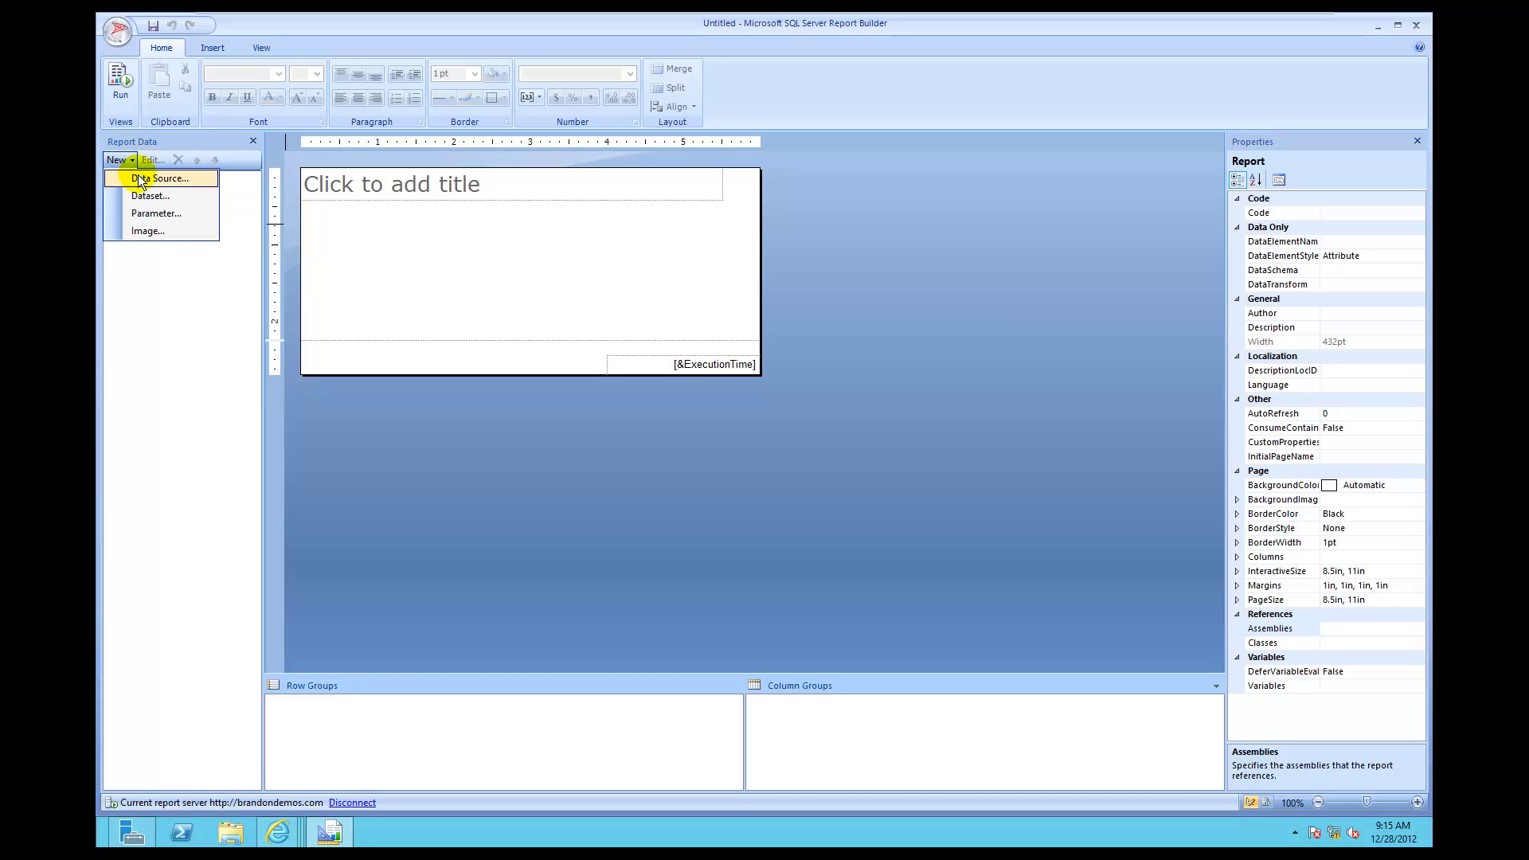
Step: Add a new data source to the report named TextDataSource
left_click(151, 178)
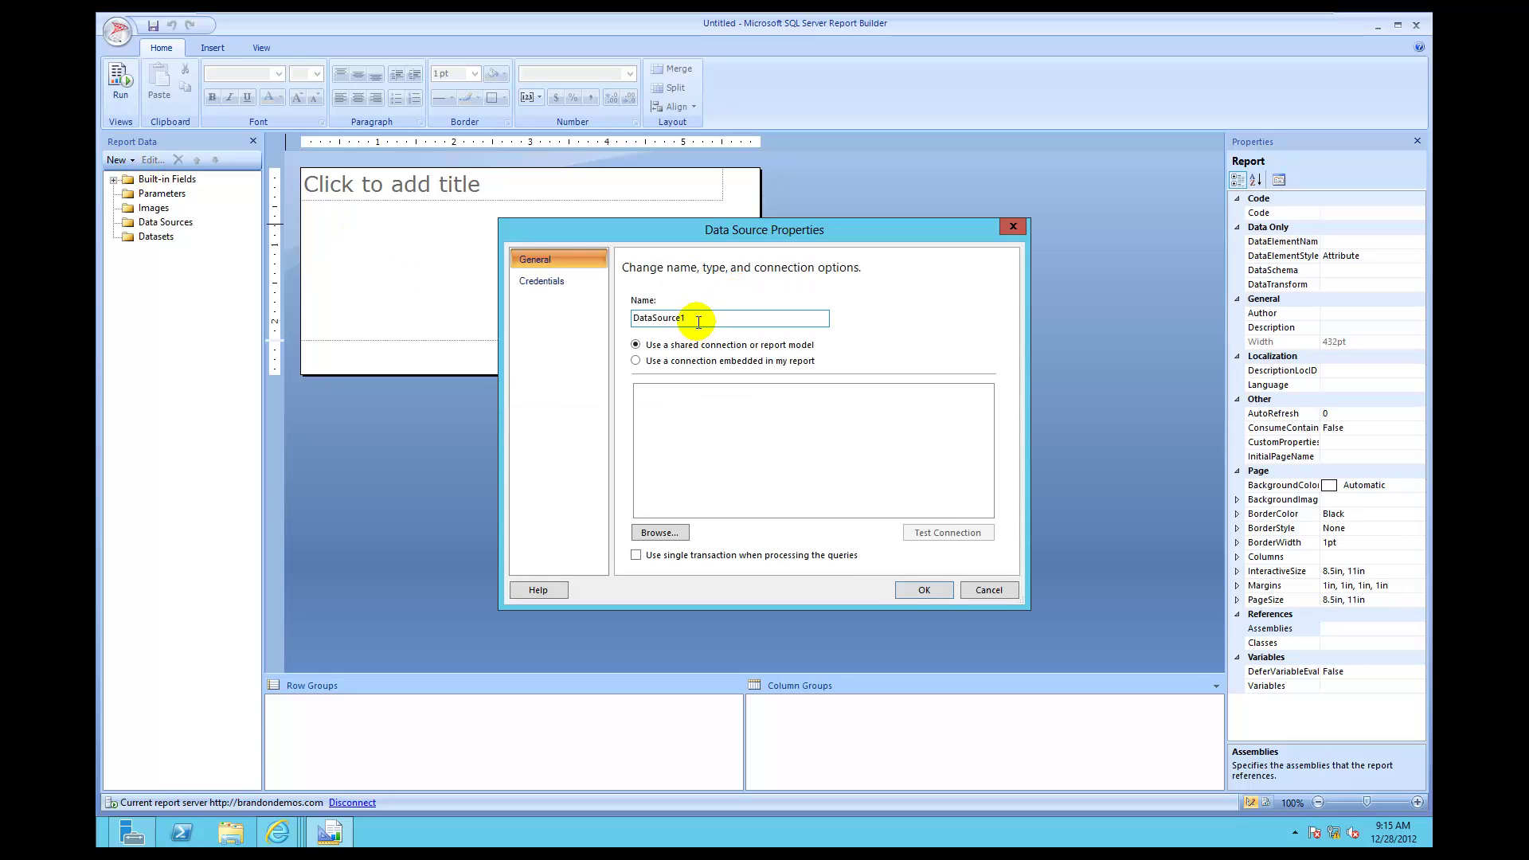
key("BackSpace")
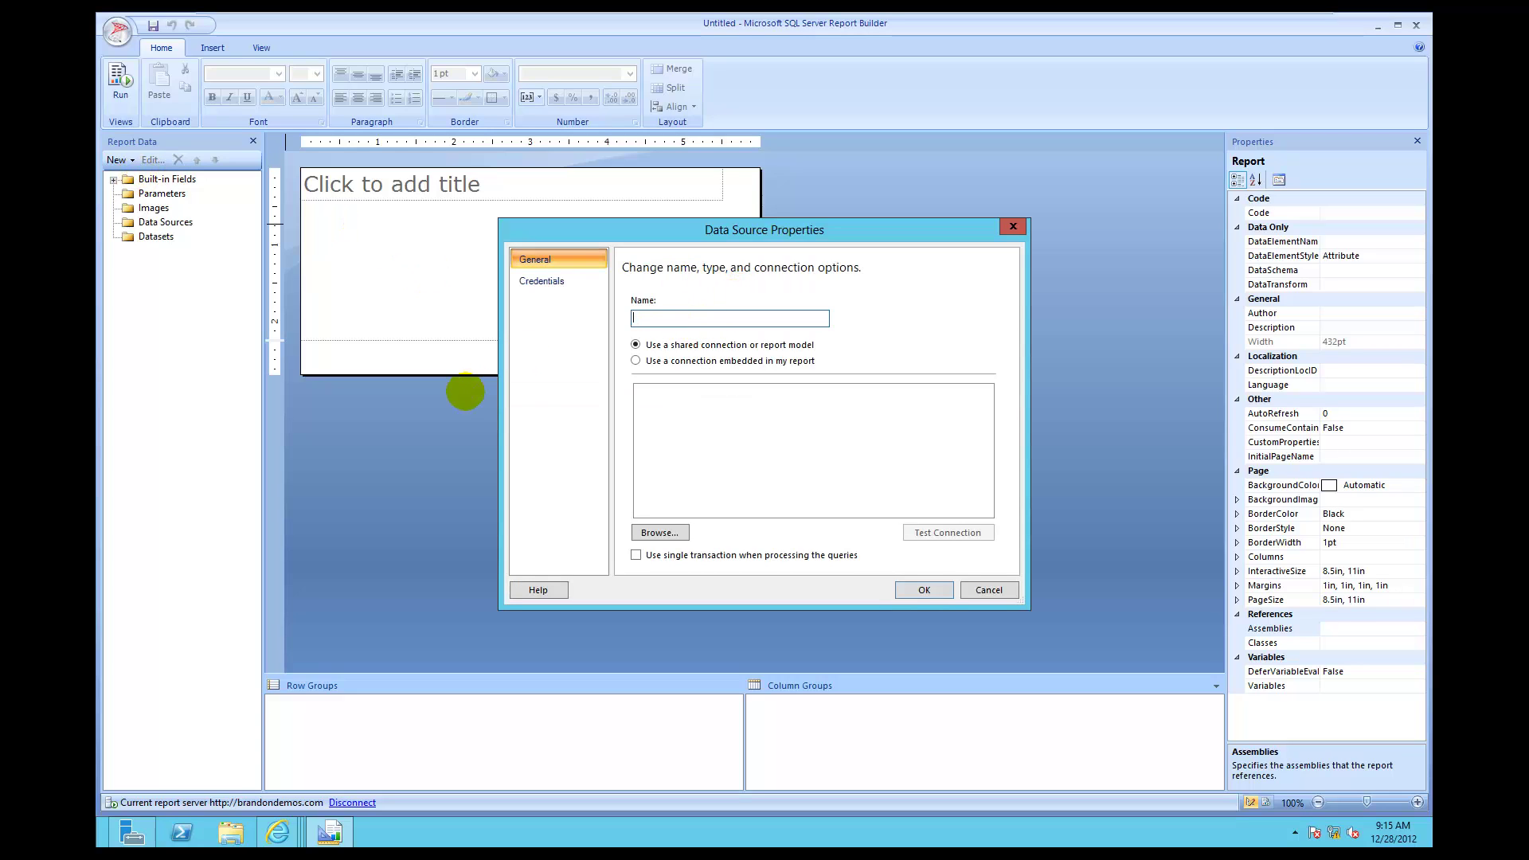
type("TextDataSource")
Step: Make TextDataSource use a connection embedded in the report and start building its connection
left_click(527, 282)
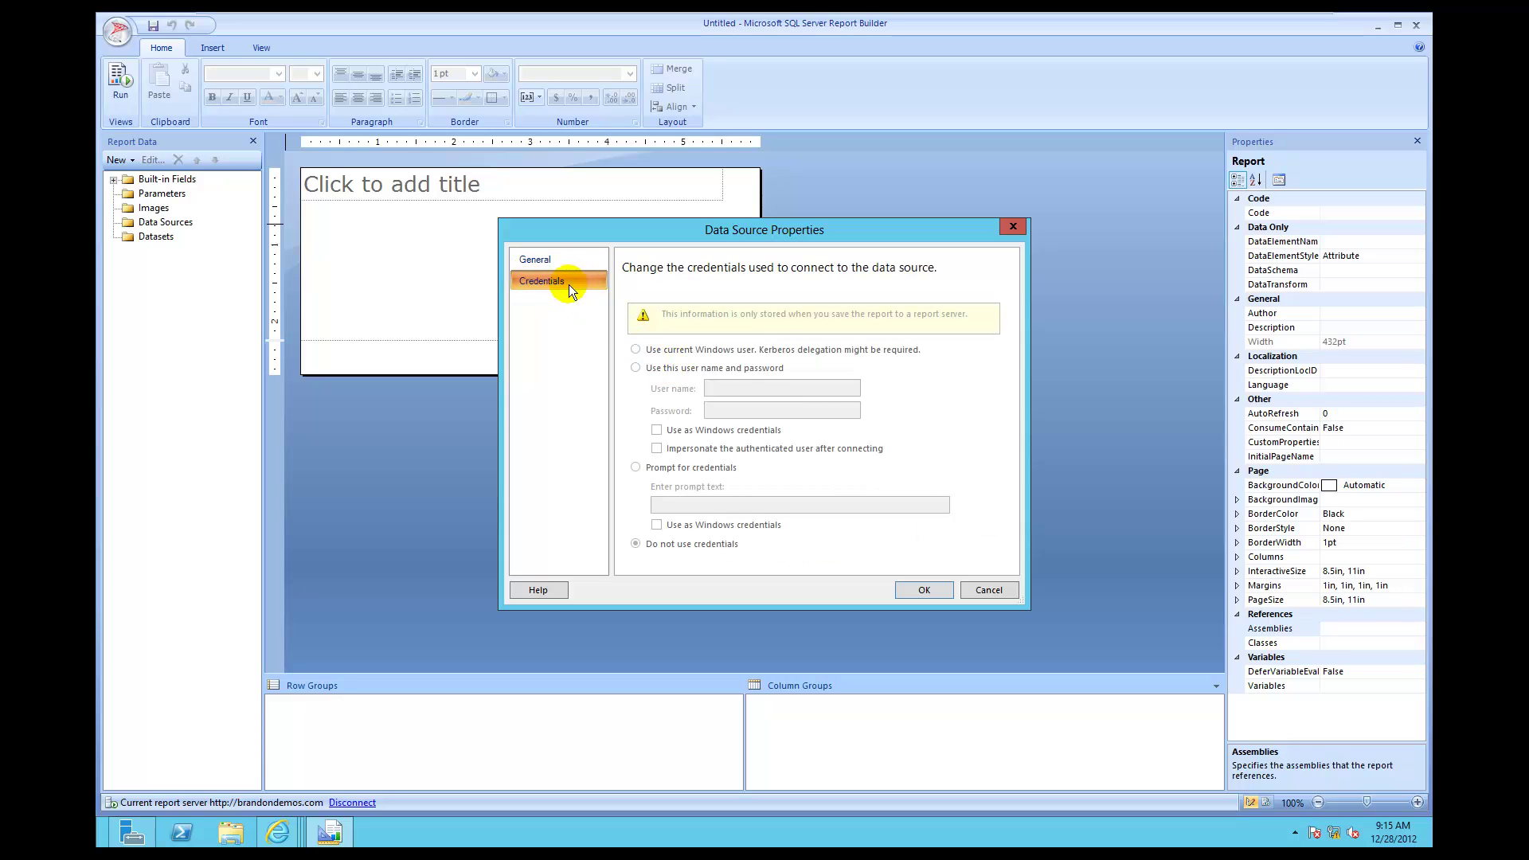
left_click(551, 263)
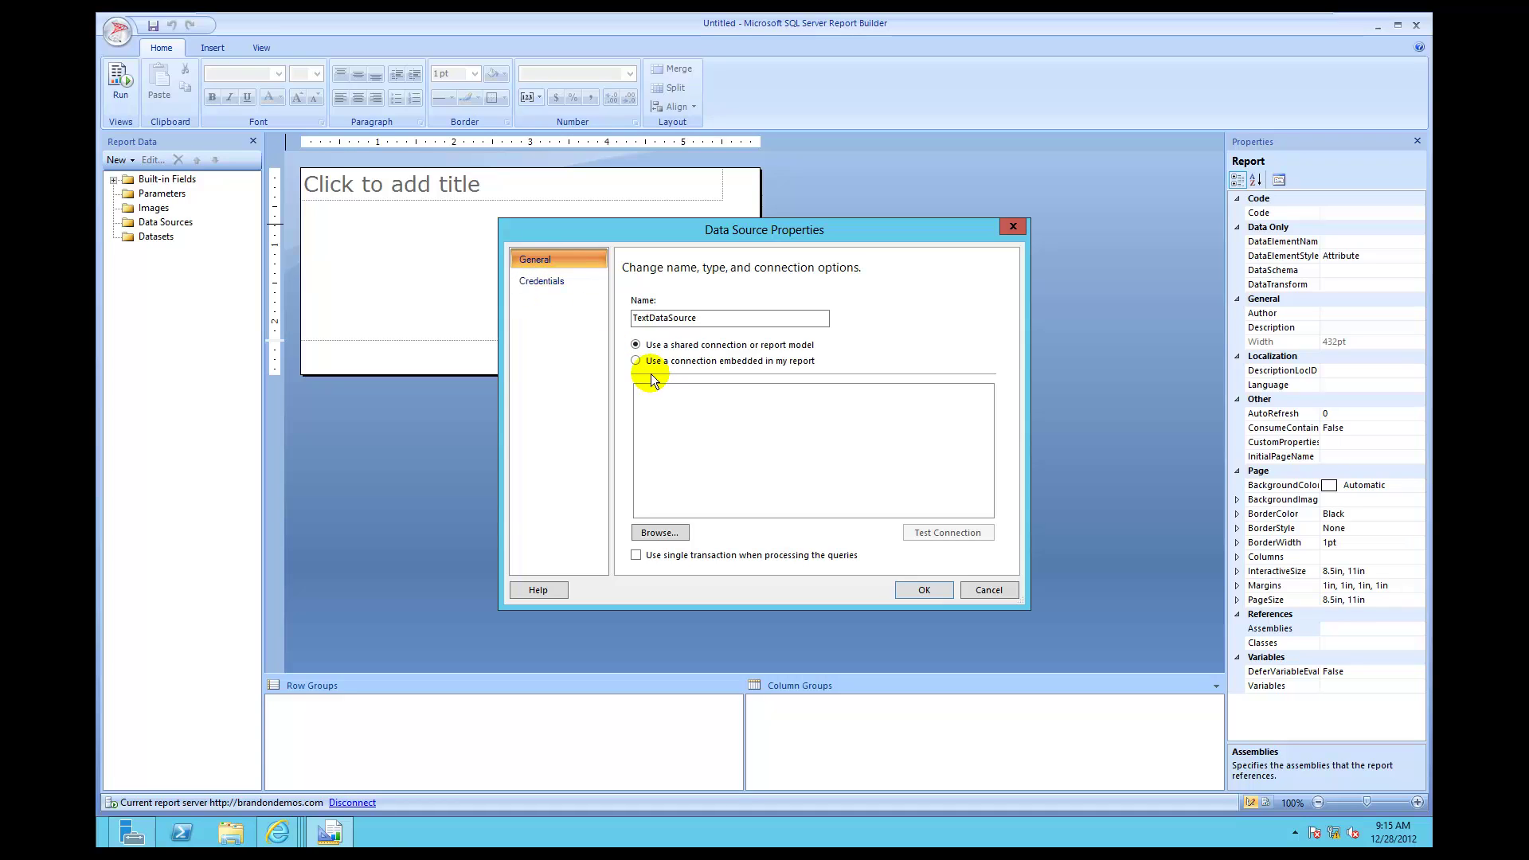
left_click(636, 363)
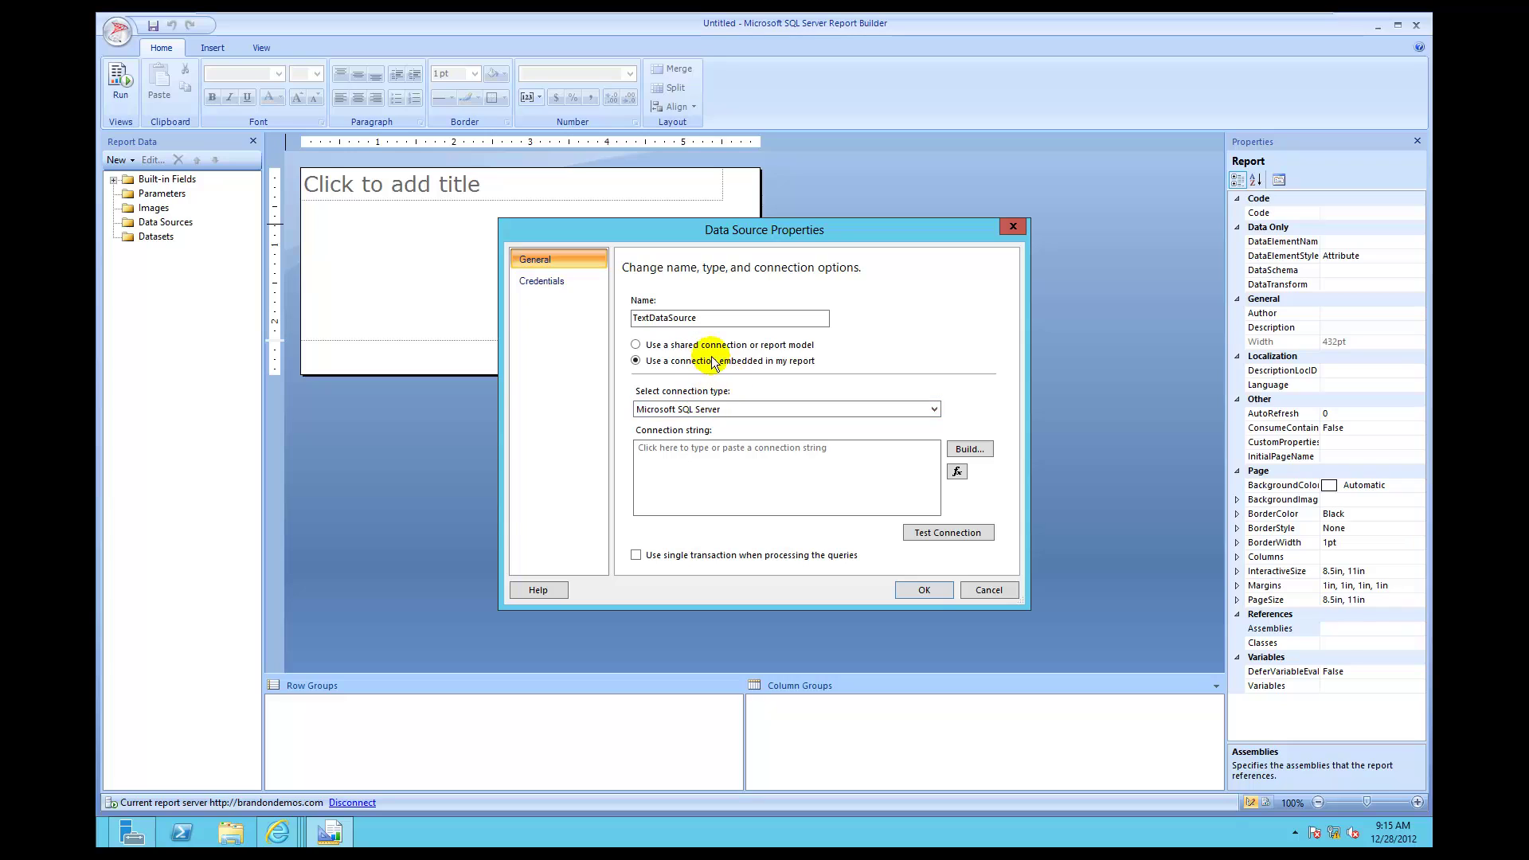
left_click(758, 444)
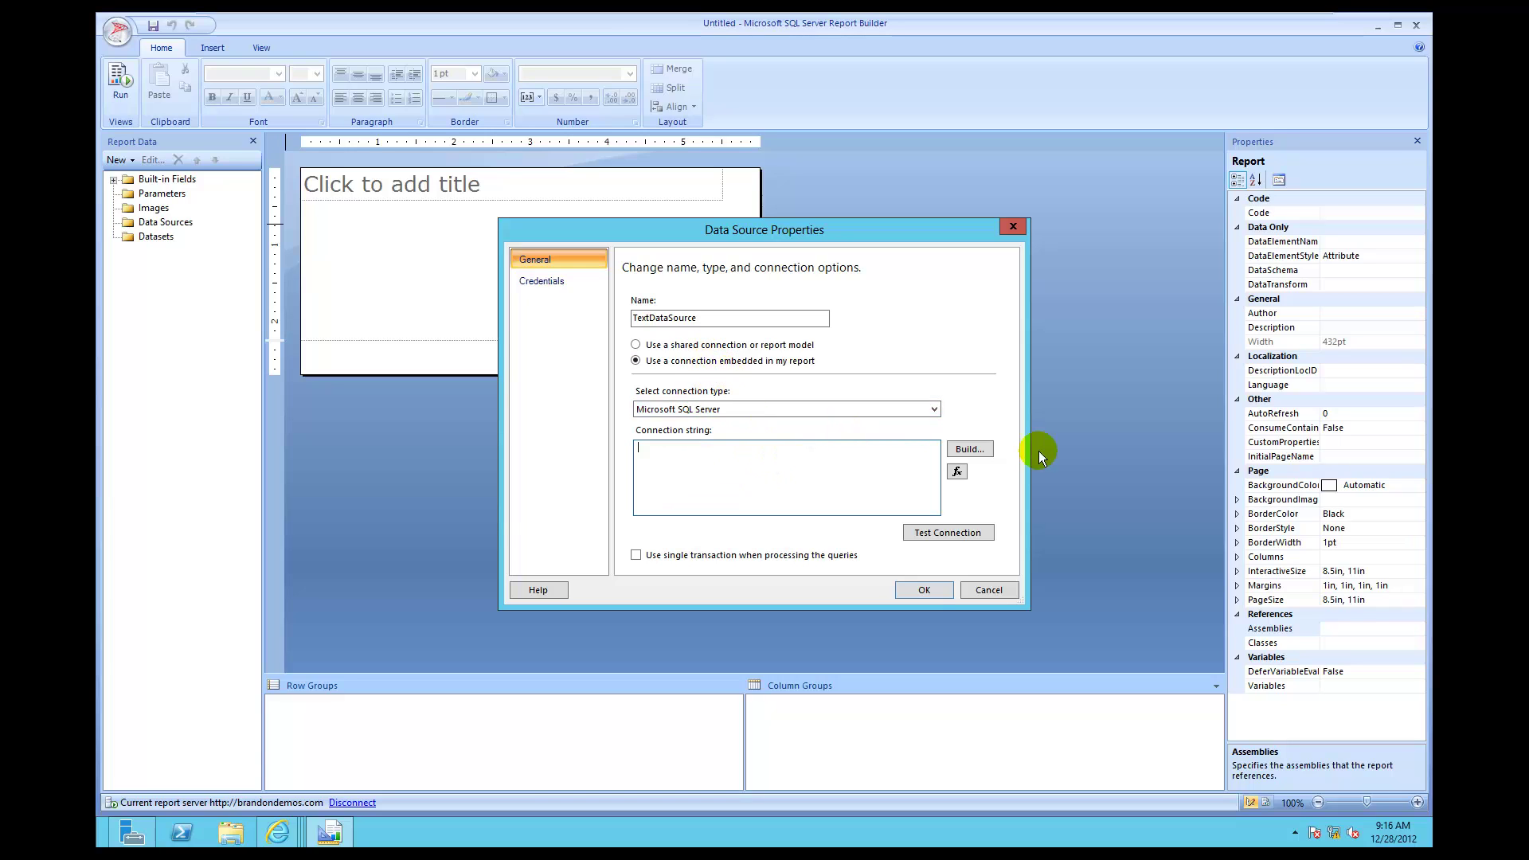
left_click(983, 455)
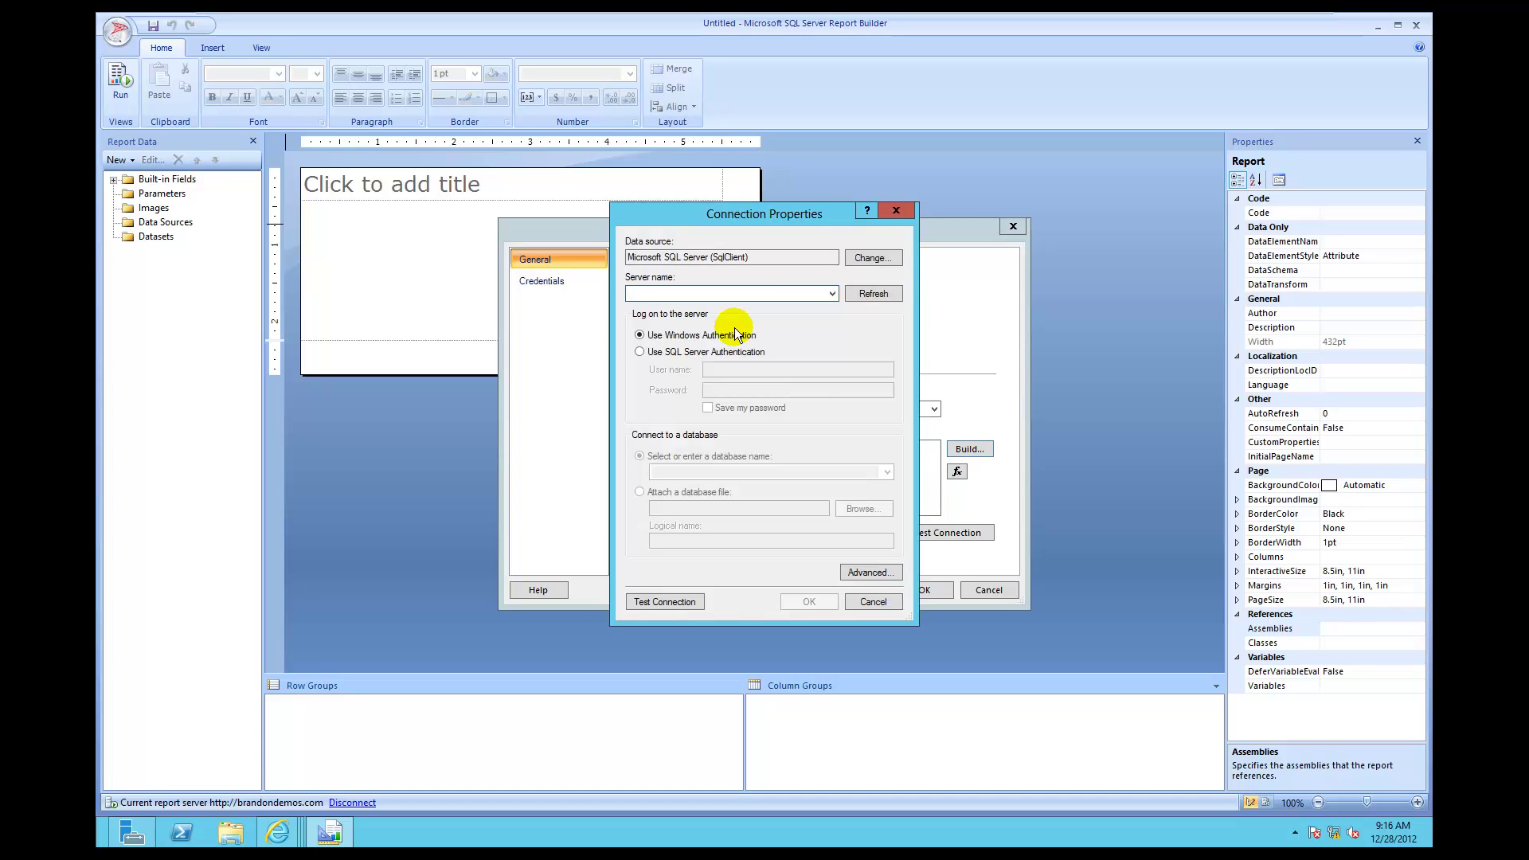
Step: Set the connection to server localhost with database AdventureWorks2012
type("local")
type("host")
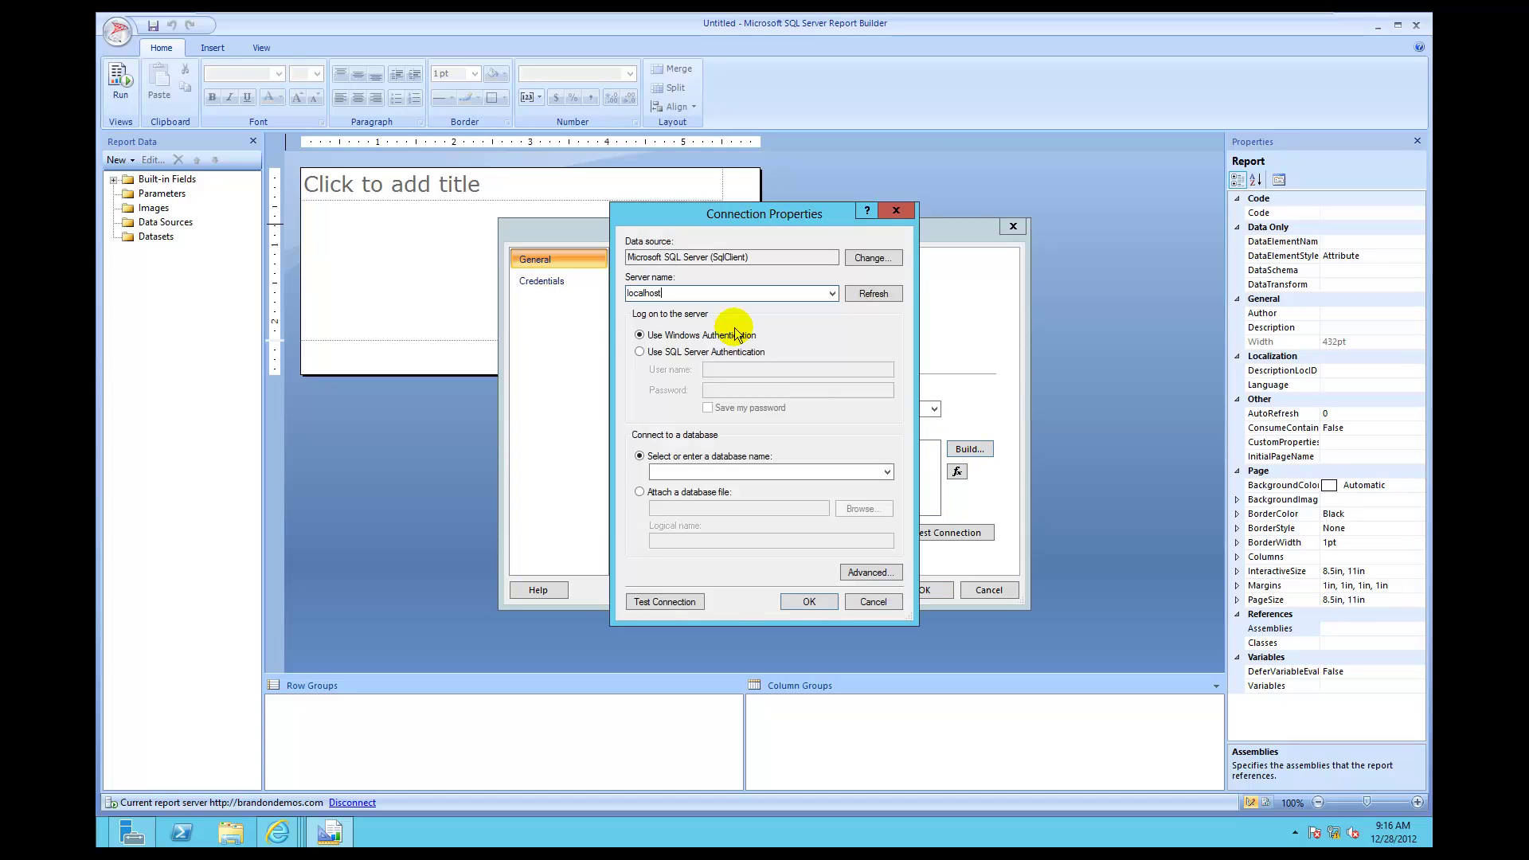
left_click(889, 471)
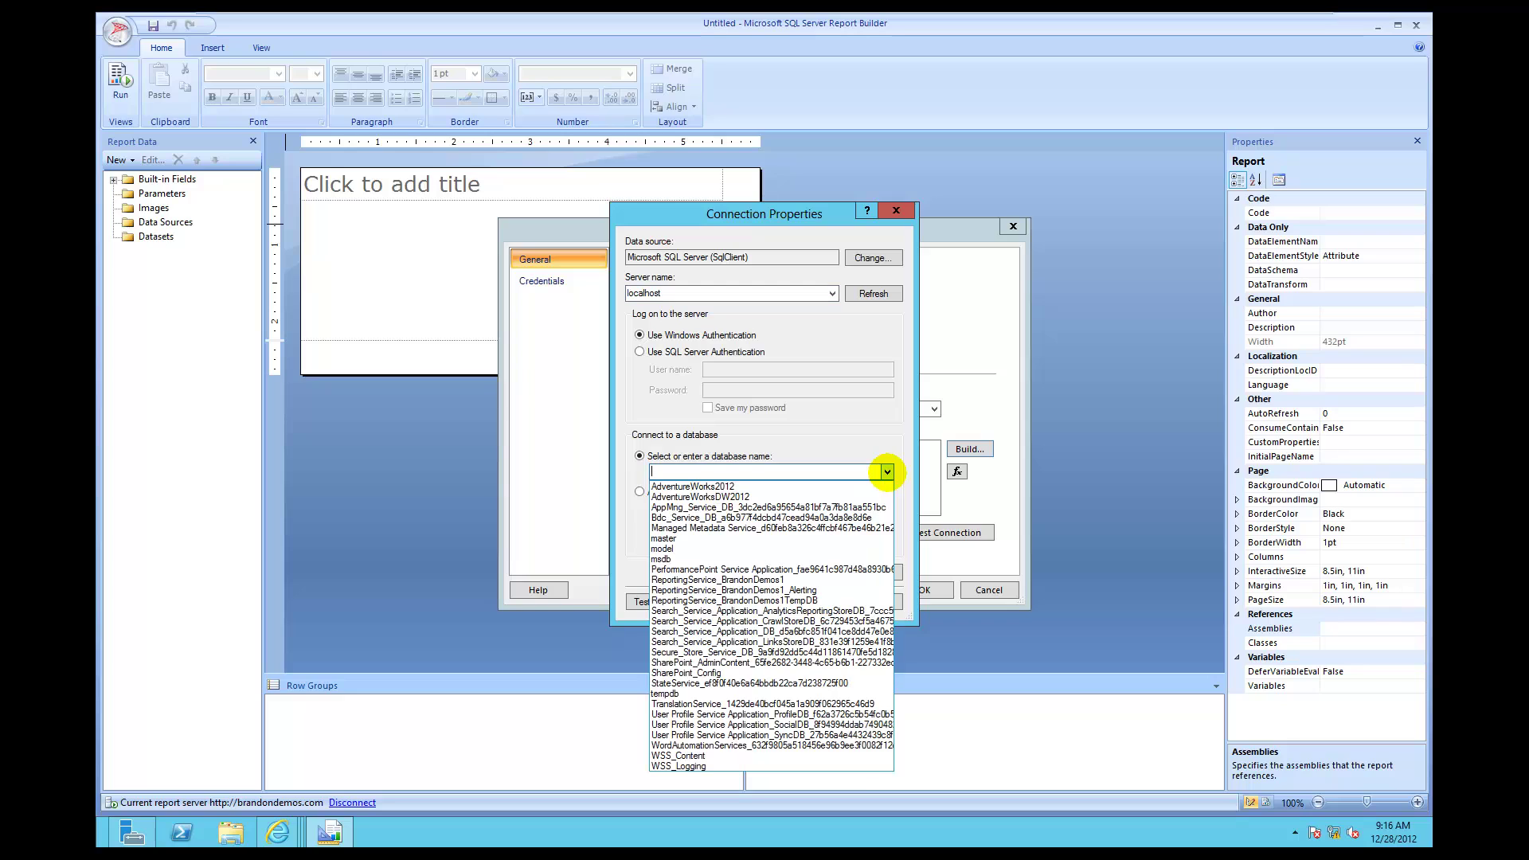
left_click(867, 486)
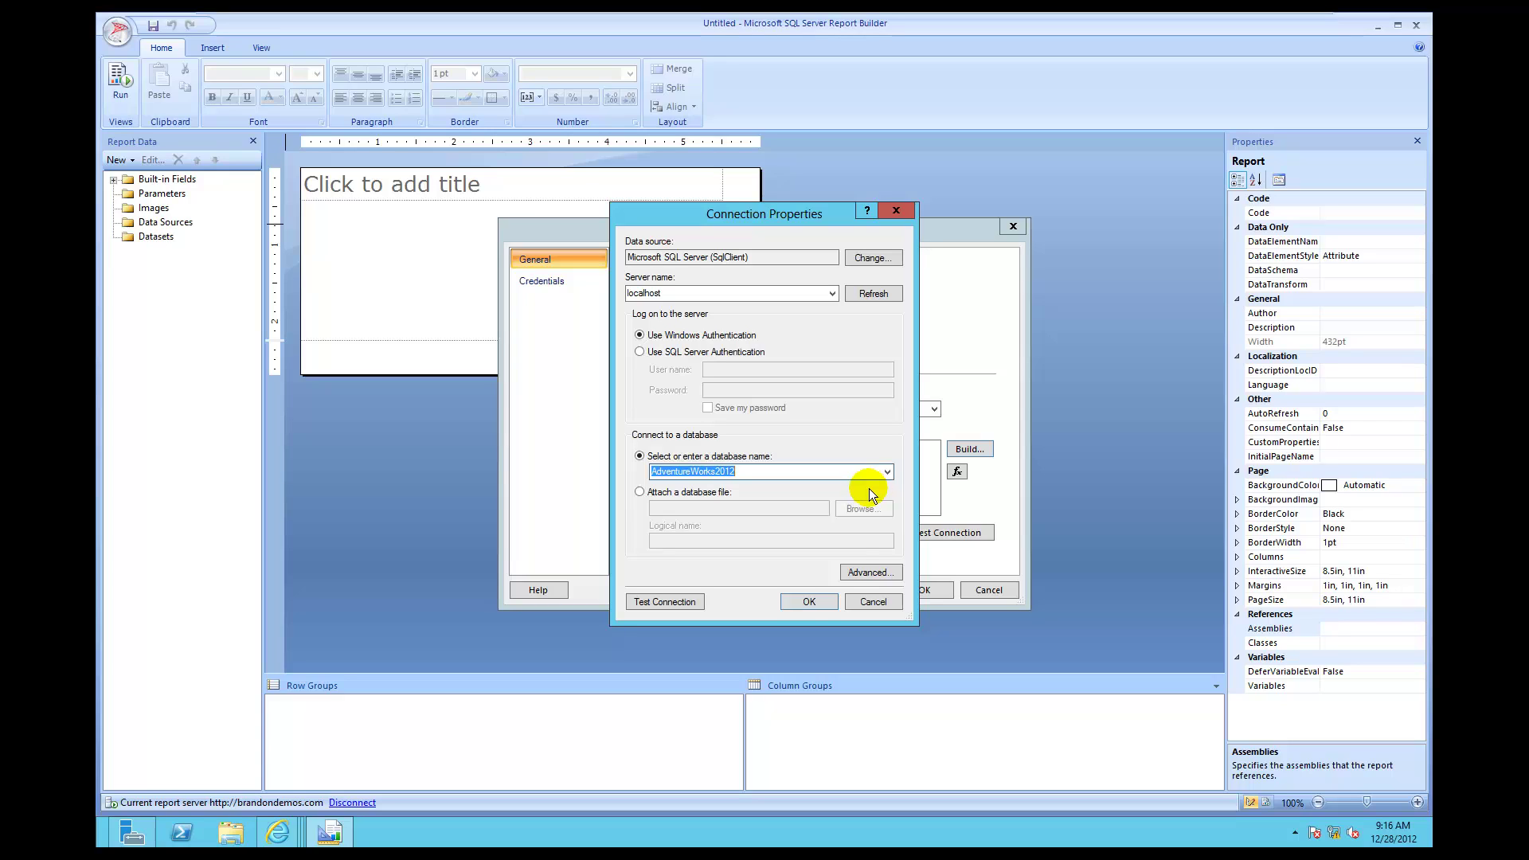
left_click(820, 605)
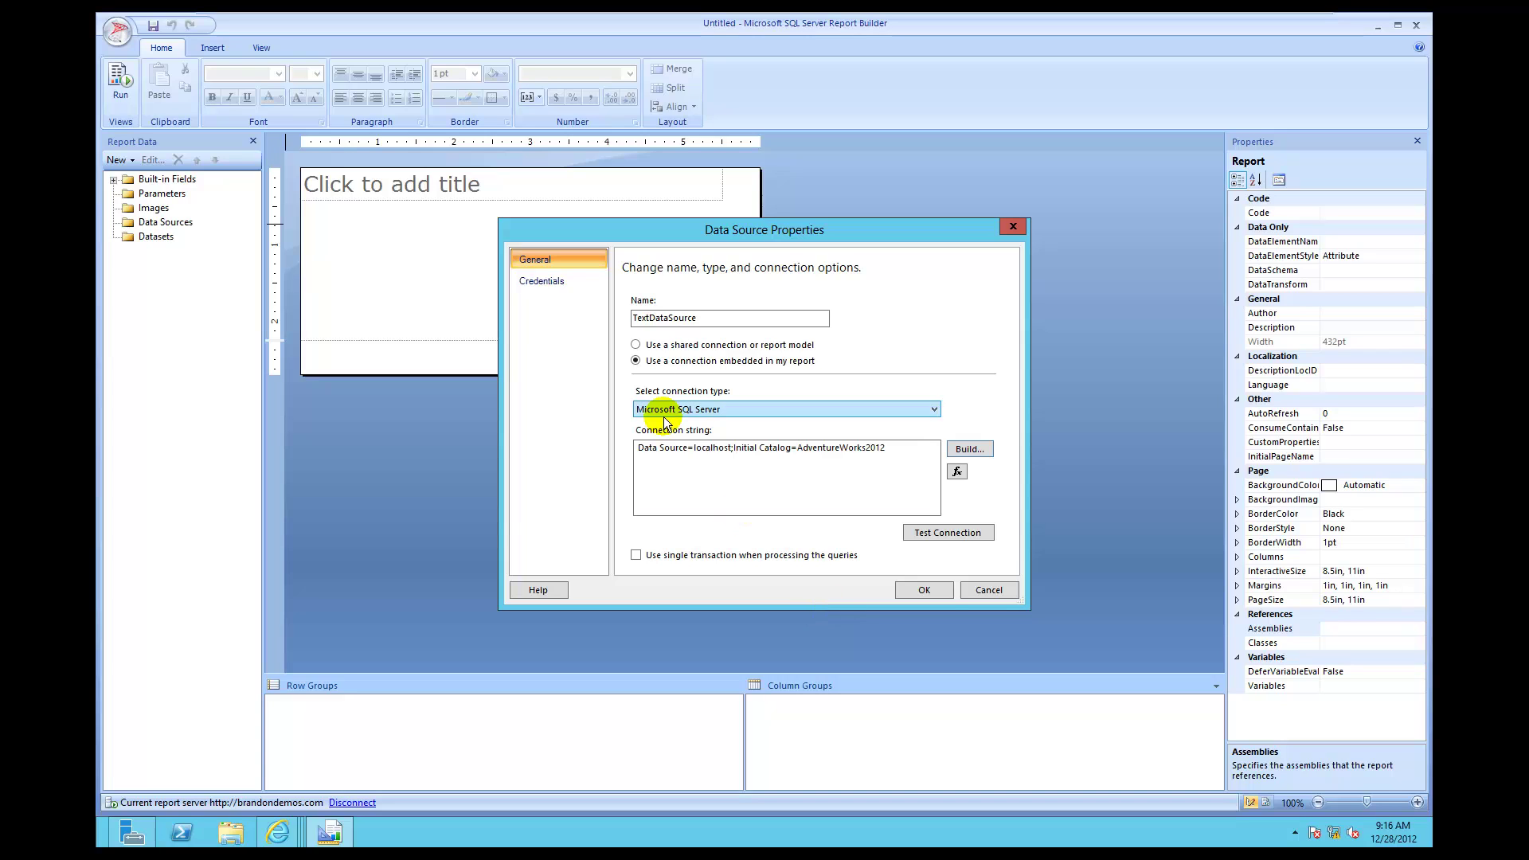
Step: Give TextDataSource a specific user name and password, stored as Windows credentials, and save it
left_click(567, 286)
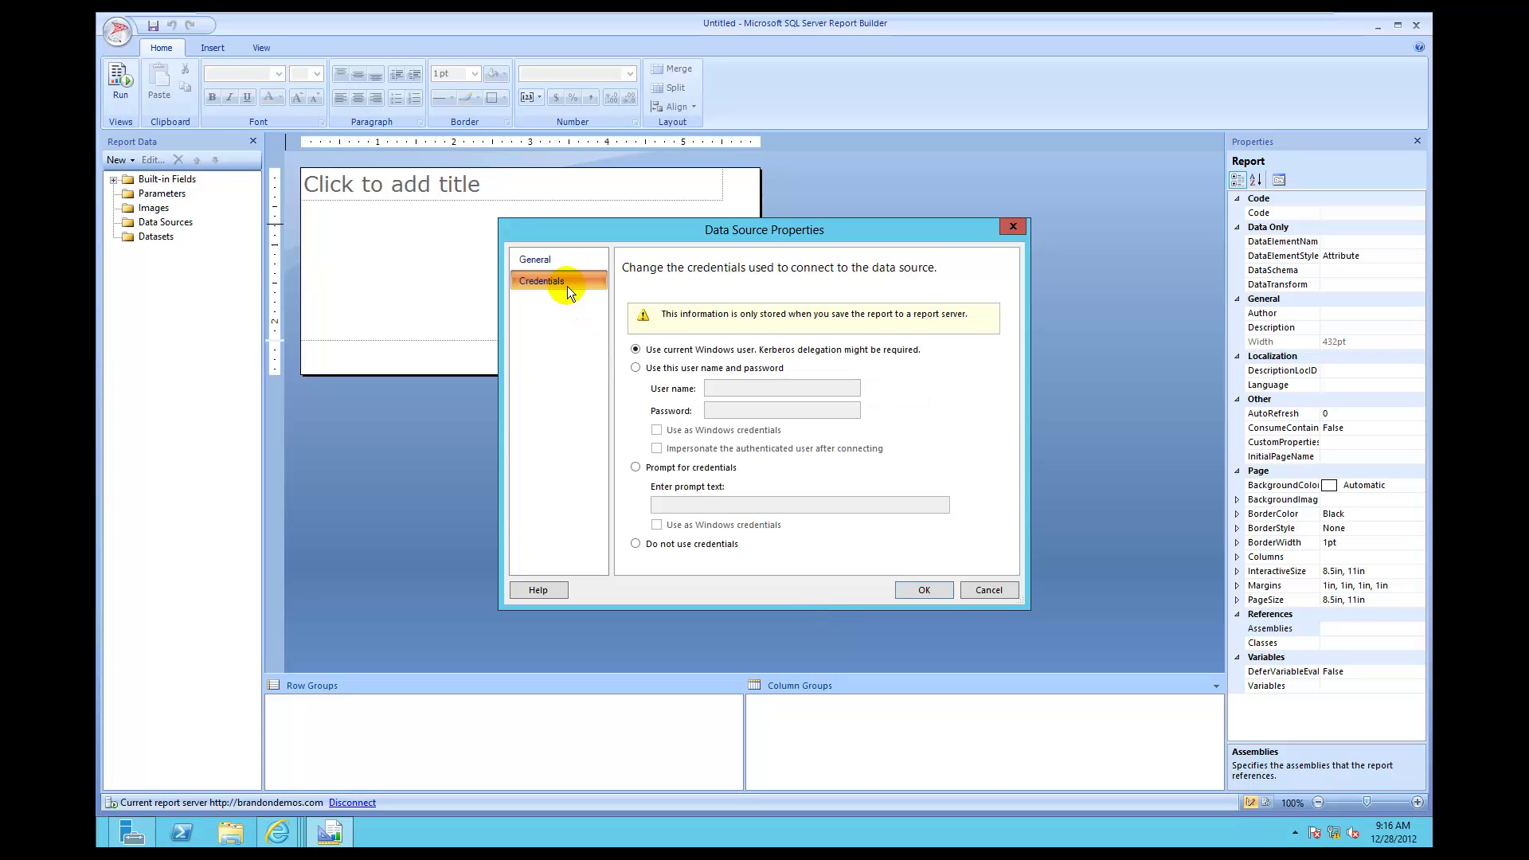
left_click(637, 367)
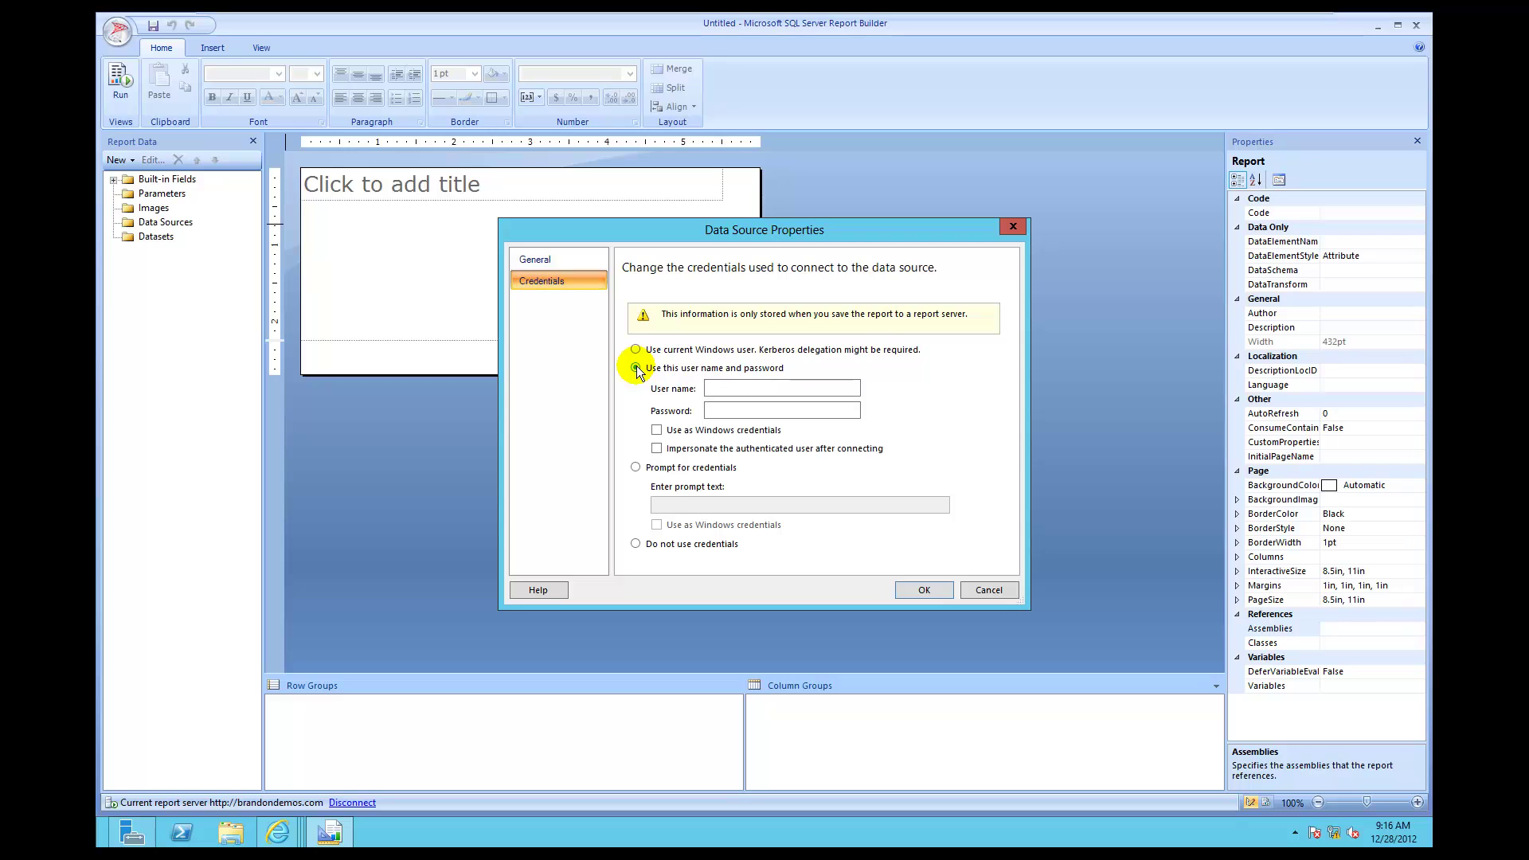
left_click(726, 387)
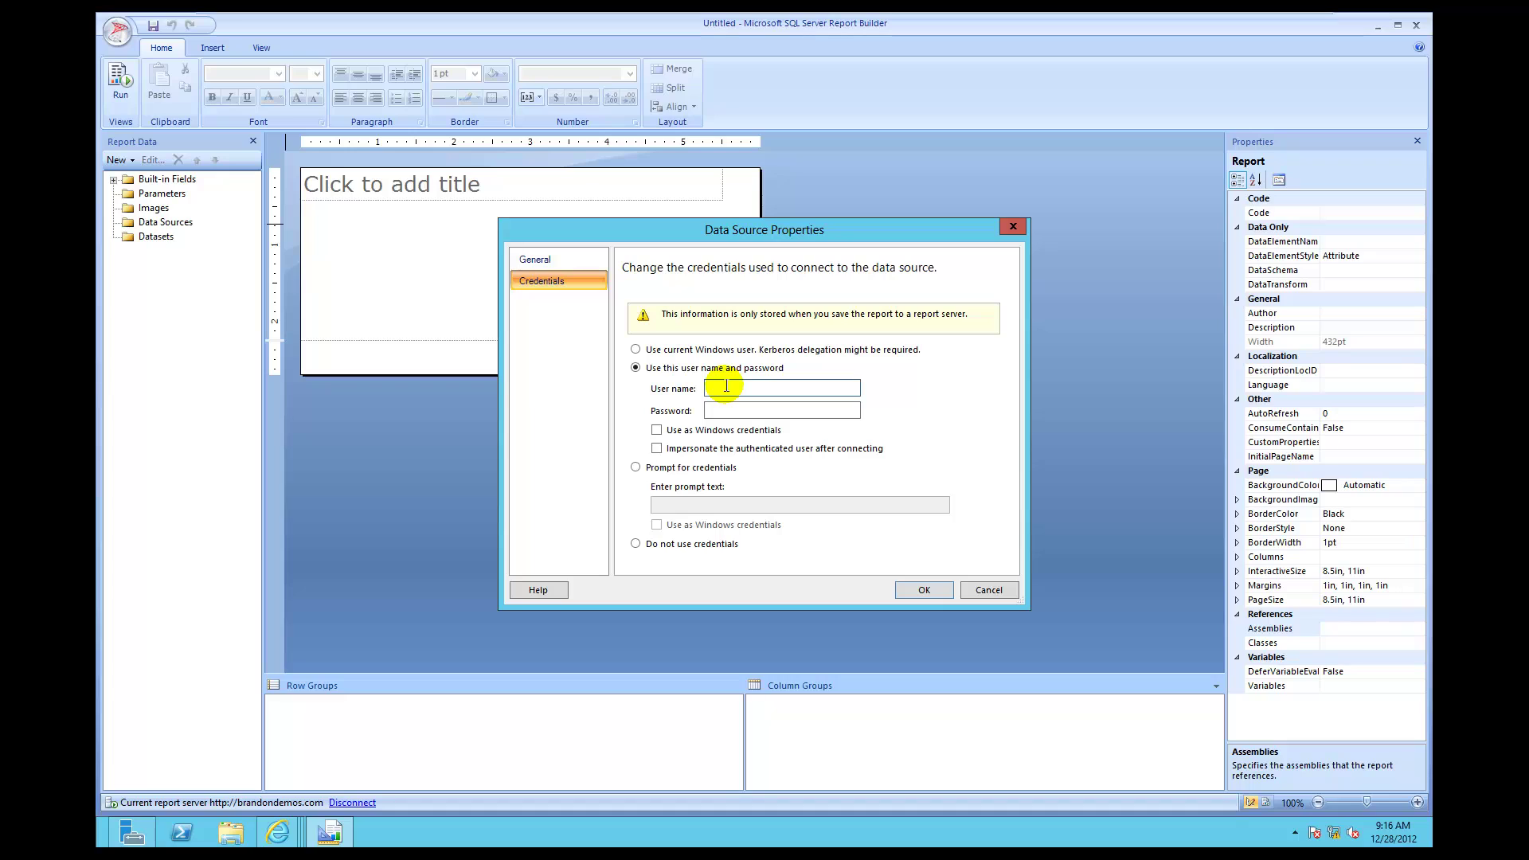
type("brandondemos\\BIMAN")
key("Tab")
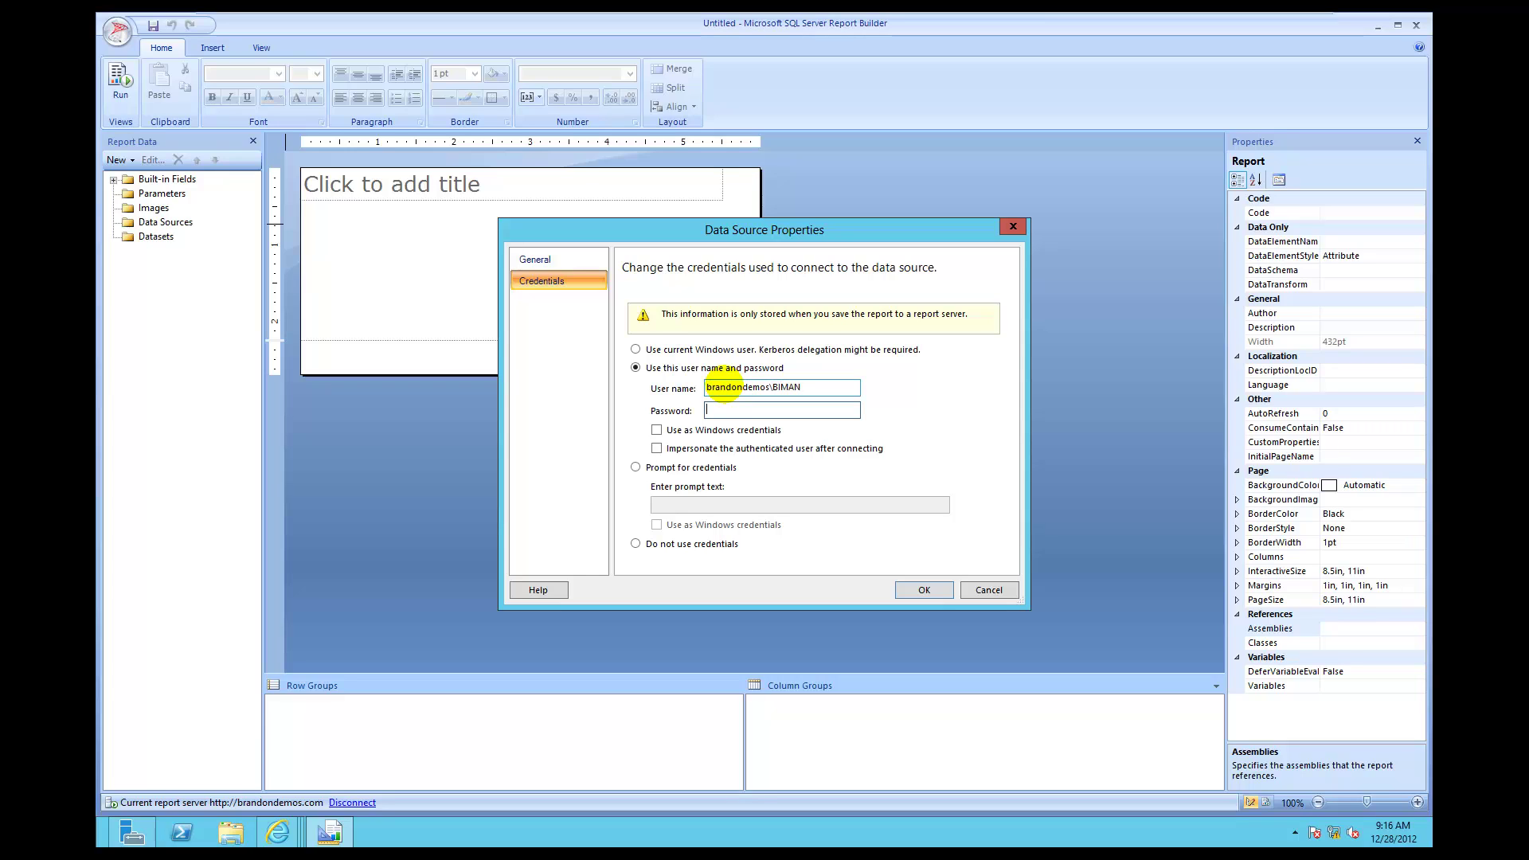
left_click(656, 429)
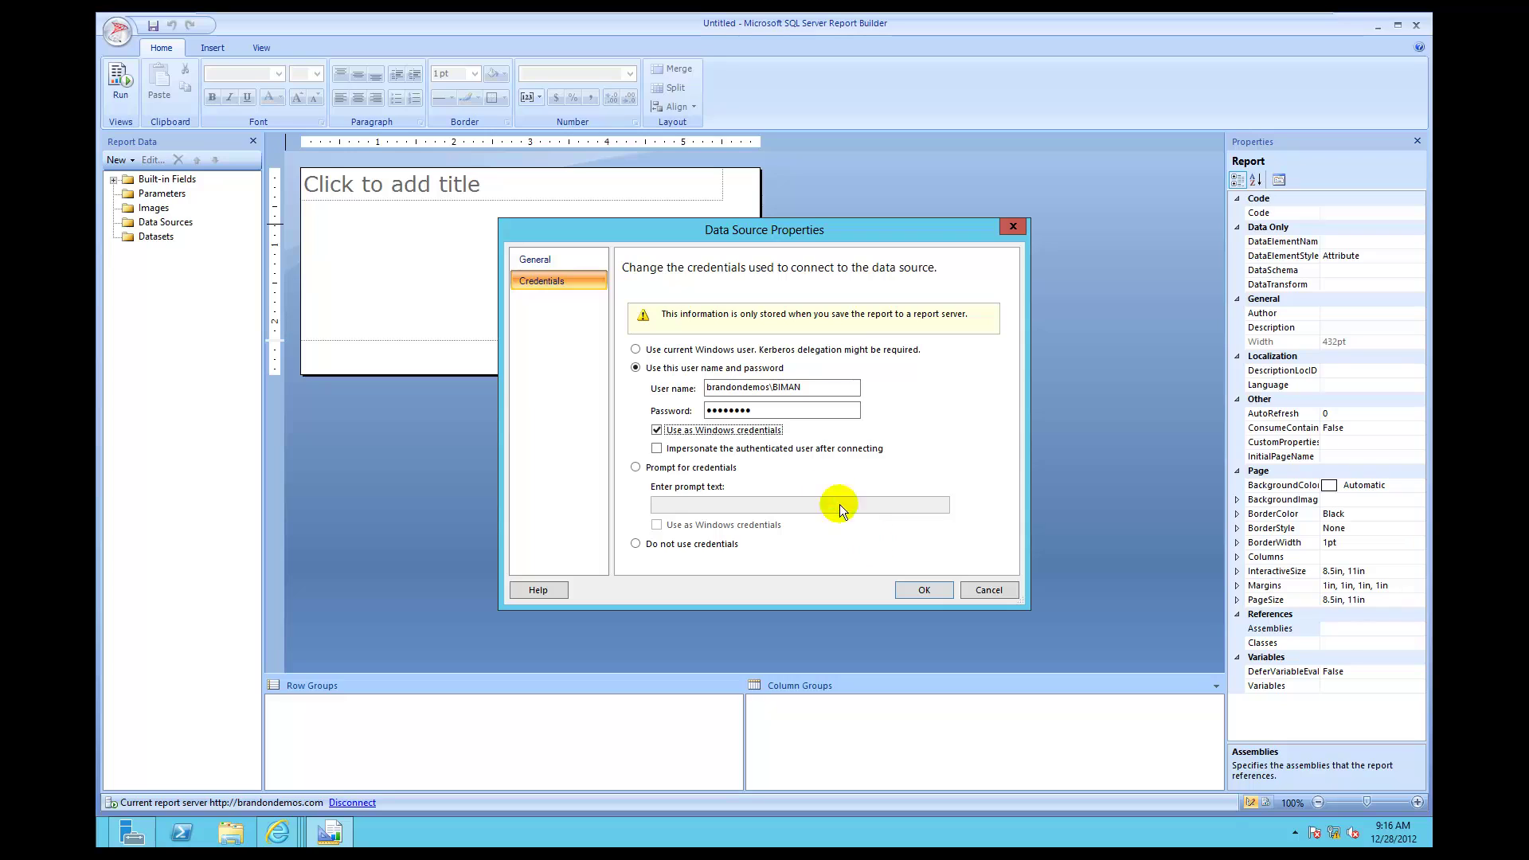
left_click(919, 590)
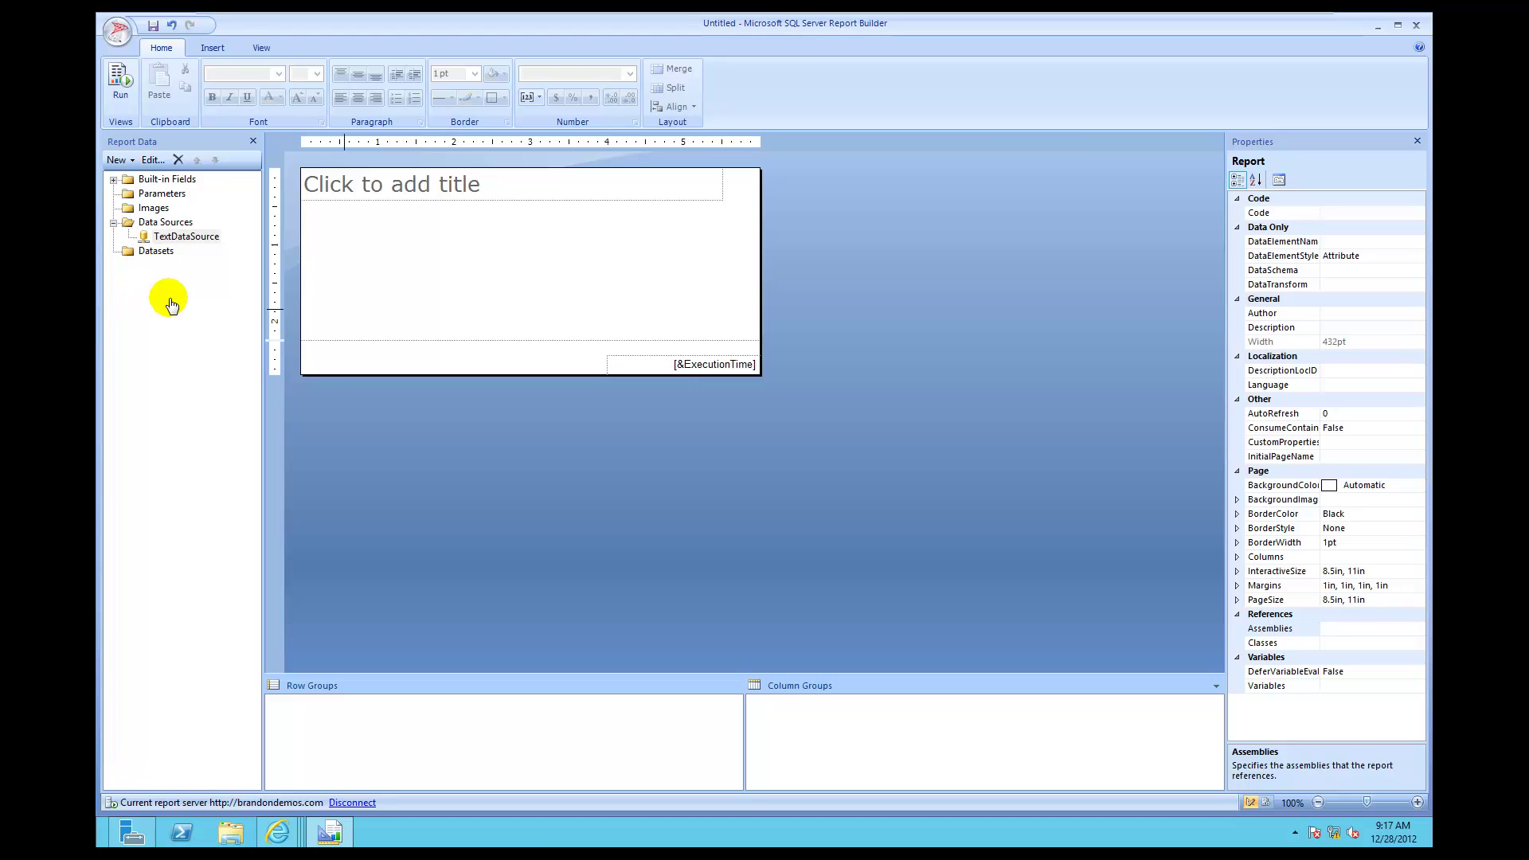
Step: Add a new dataset using the Datasets folder's Add Dataset command
left_click(156, 252)
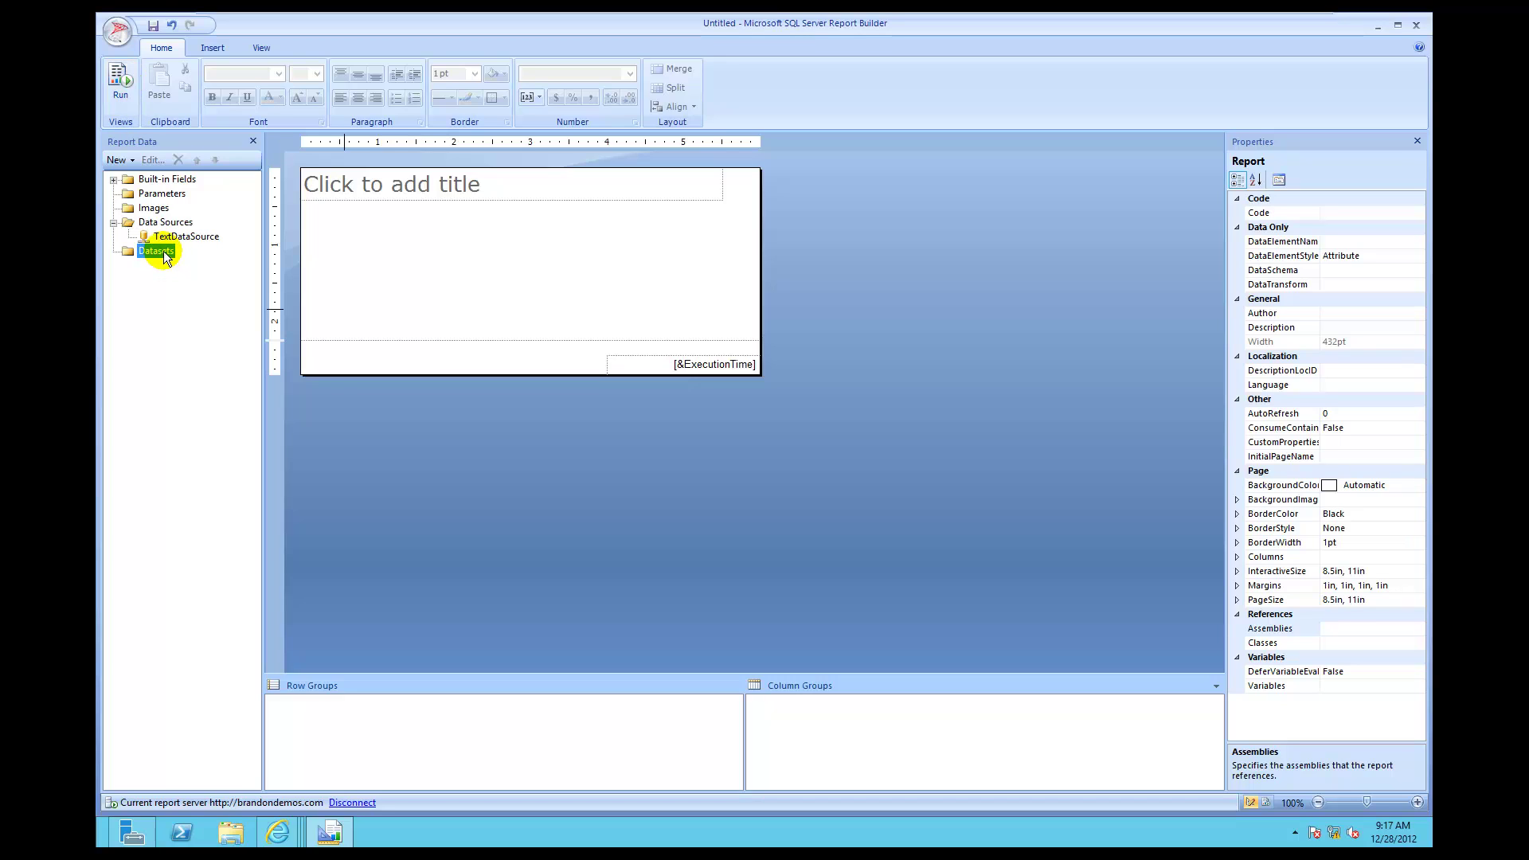
right_click(166, 257)
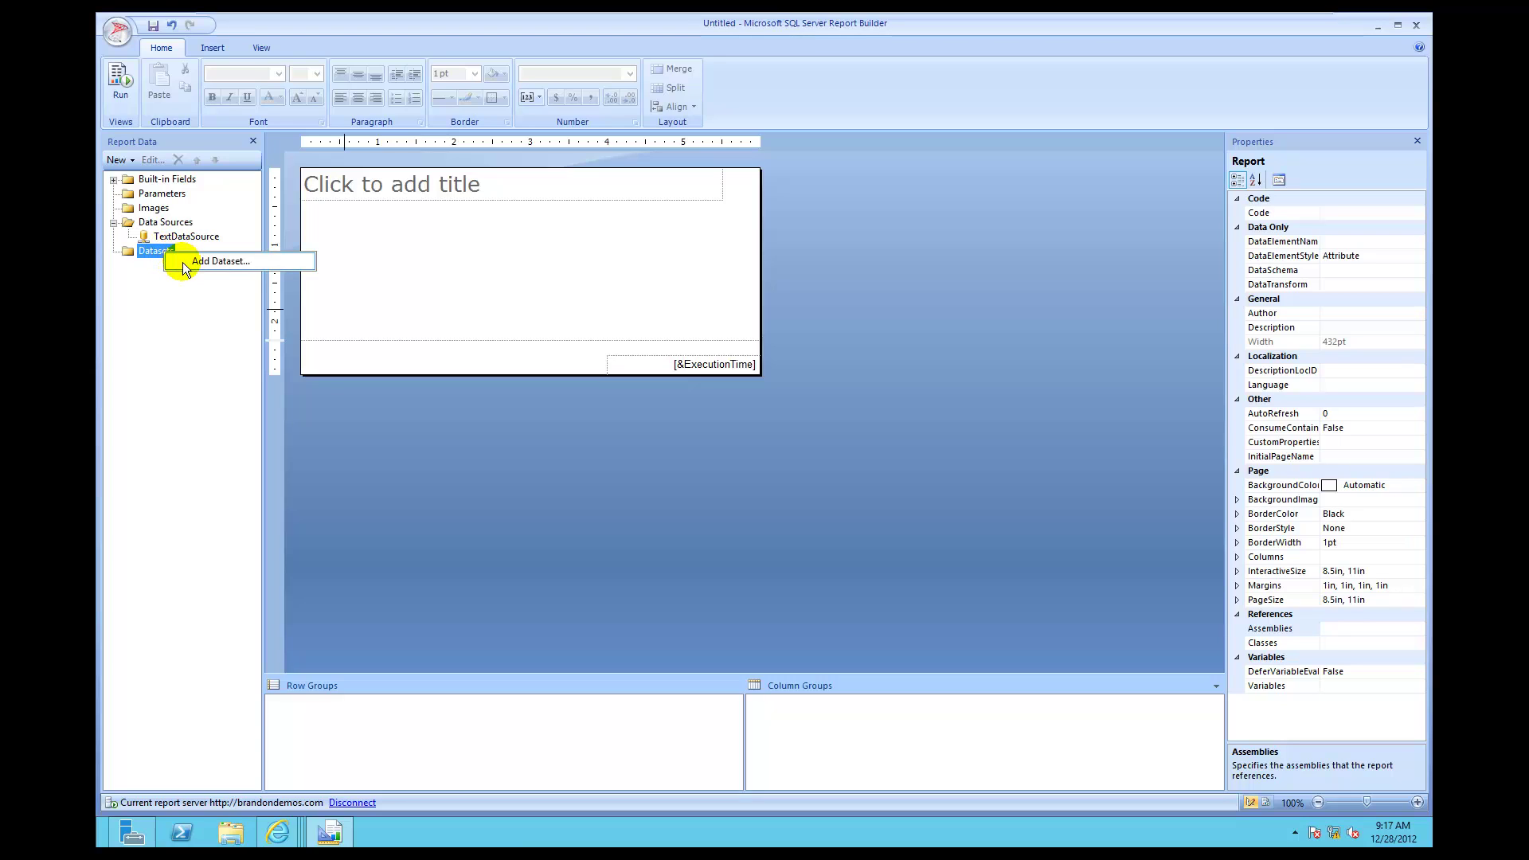
left_click(132, 161)
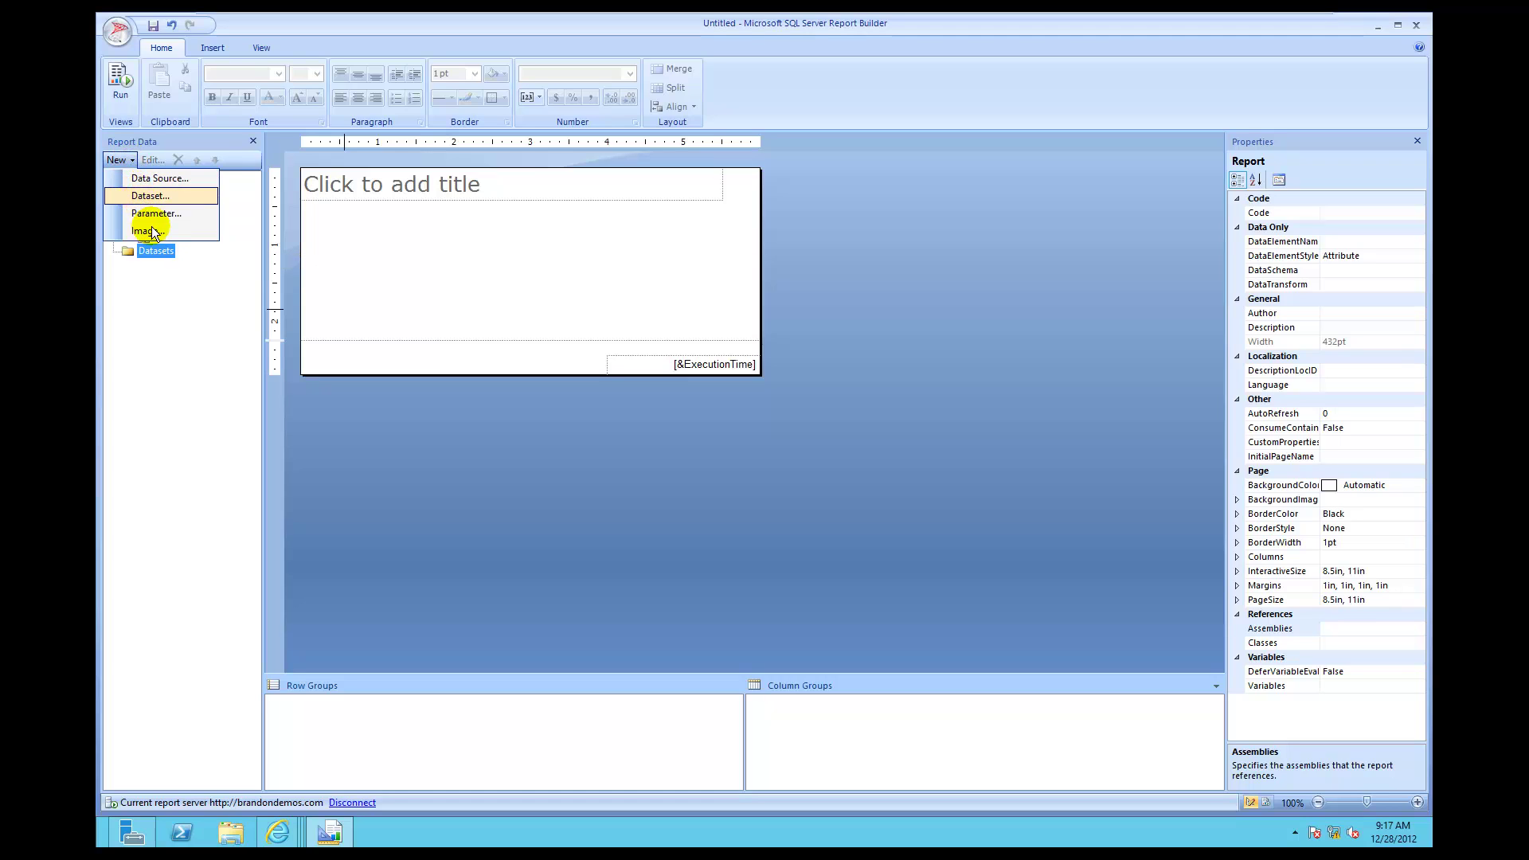
left_click(172, 308)
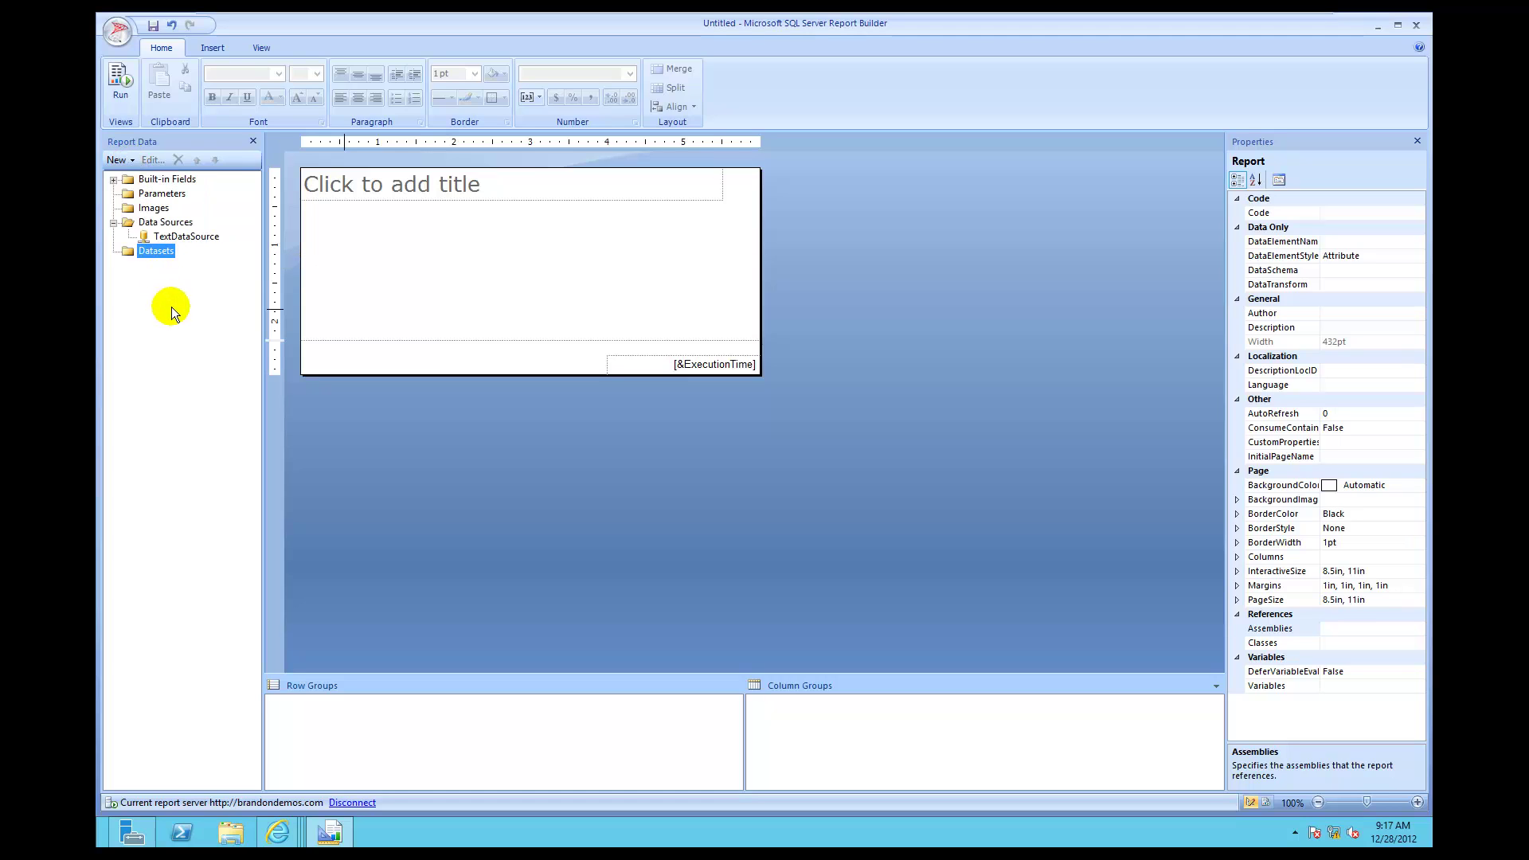
right_click(160, 251)
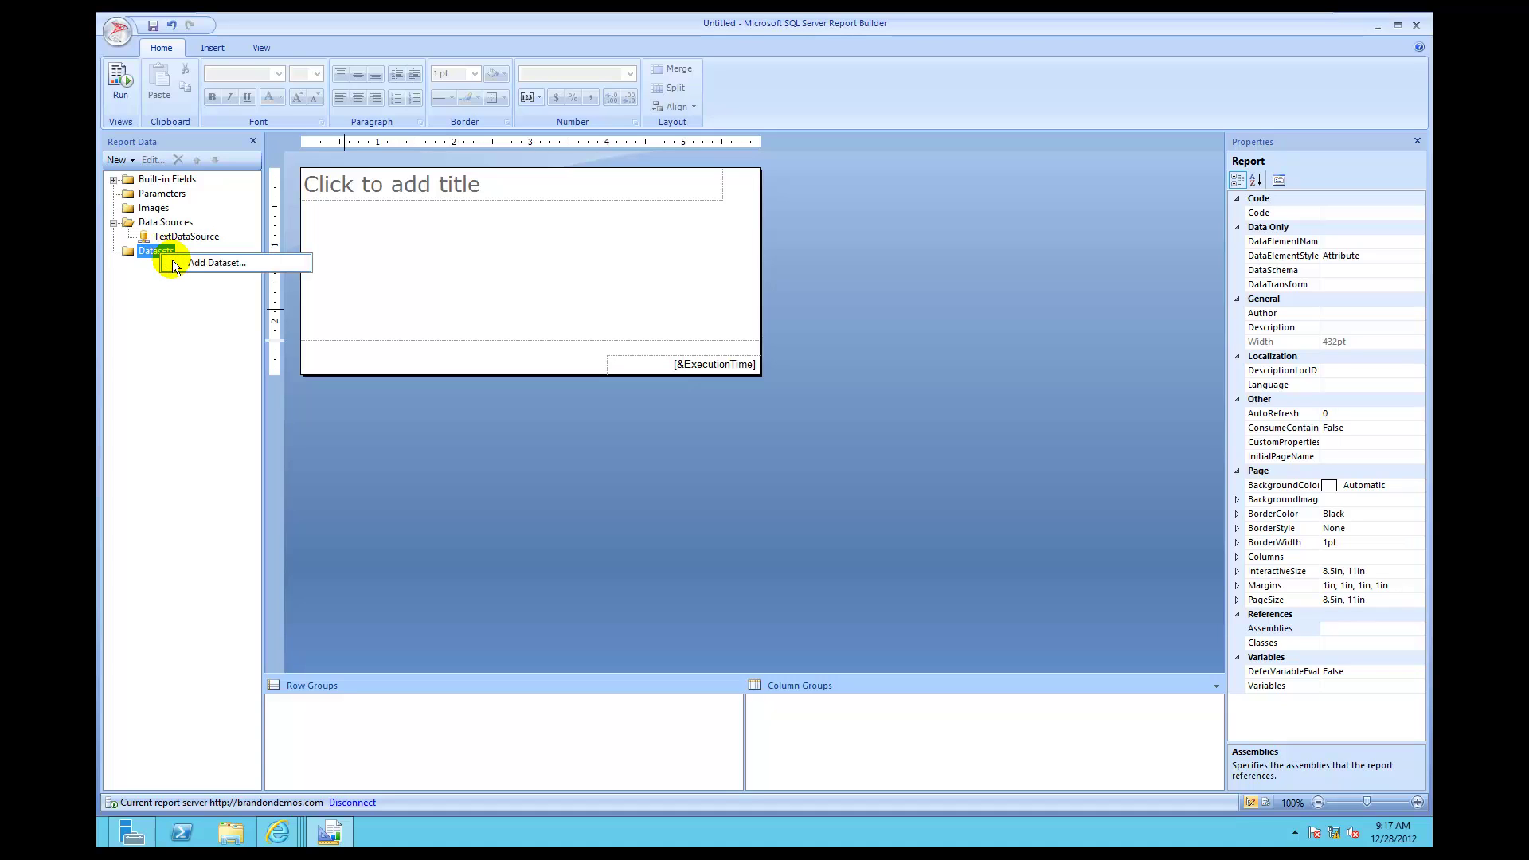
left_click(174, 262)
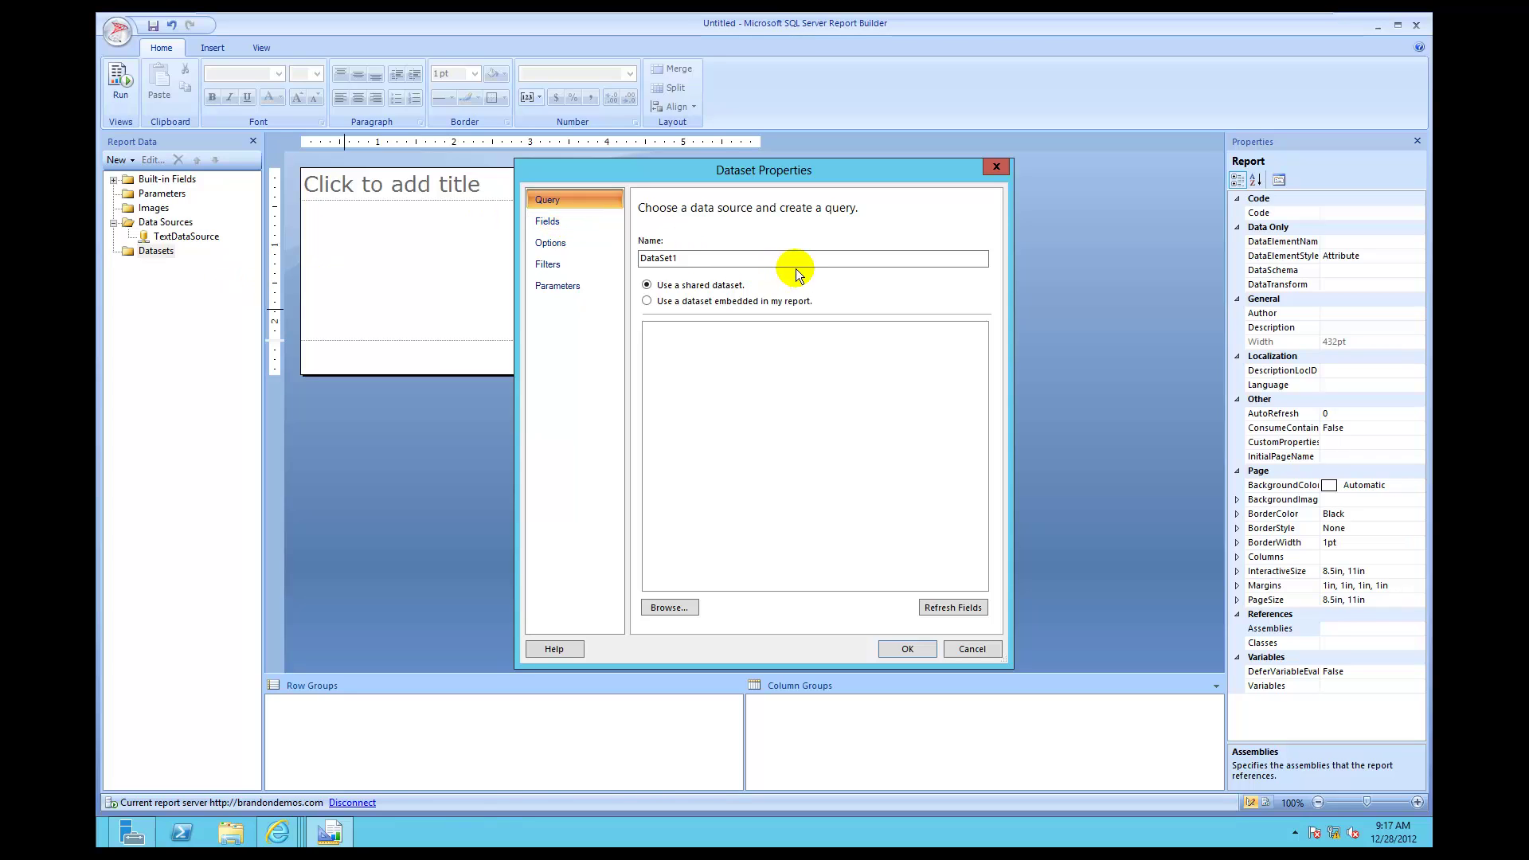
Step: Rename the new dataset from DataSet1 to TextDataSet
left_click(693, 260)
double_click(693, 259)
key("BackSpace")
type("TextD")
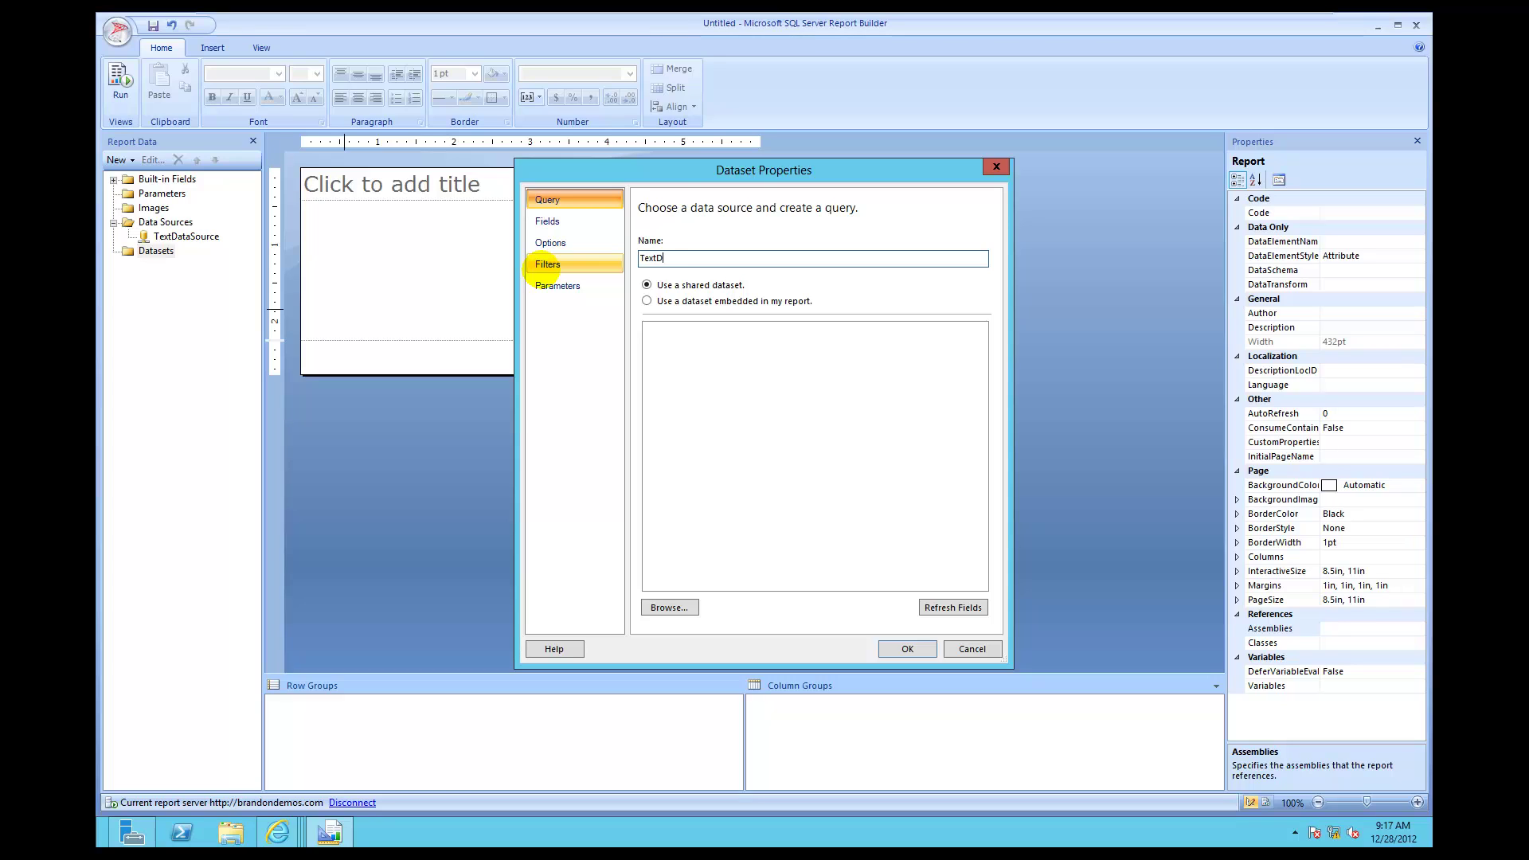
type("ataSet")
Step: Embed TextDataSet in the report with TextDataSource as its data source
left_click(648, 303)
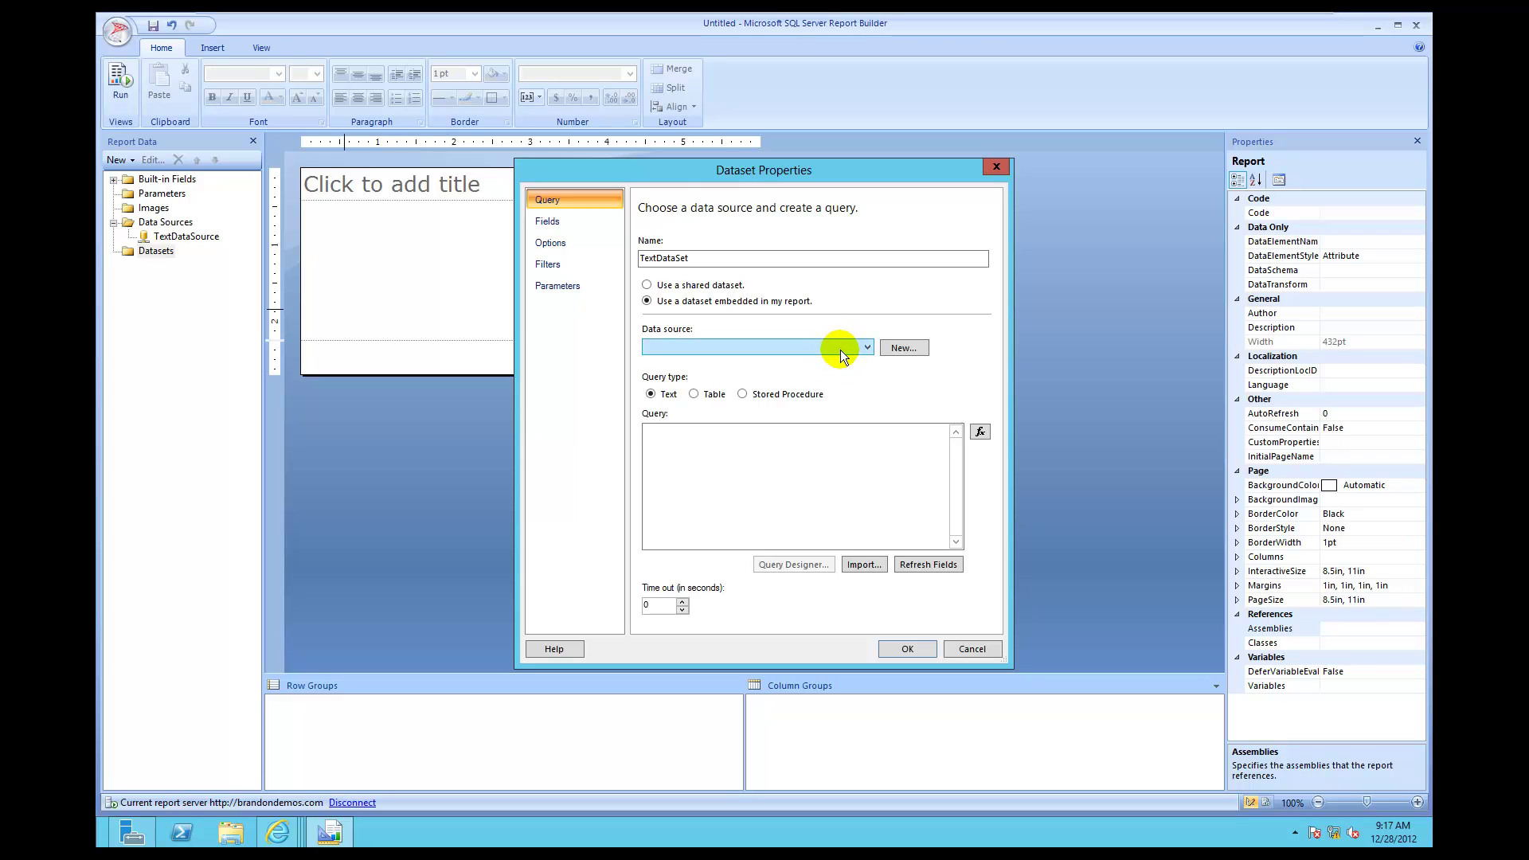
left_click(867, 348)
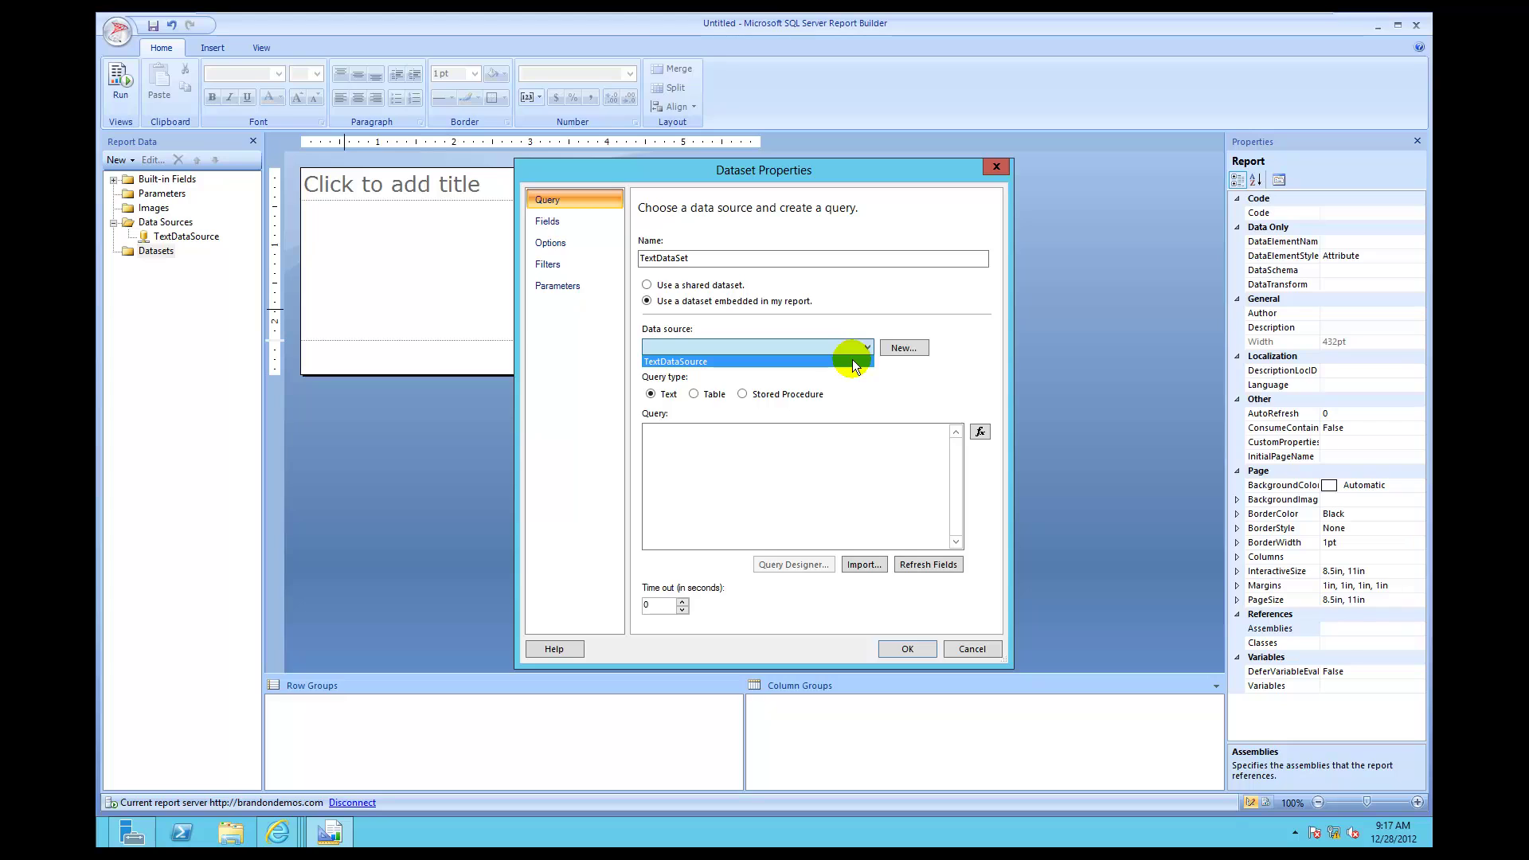
left_click(852, 363)
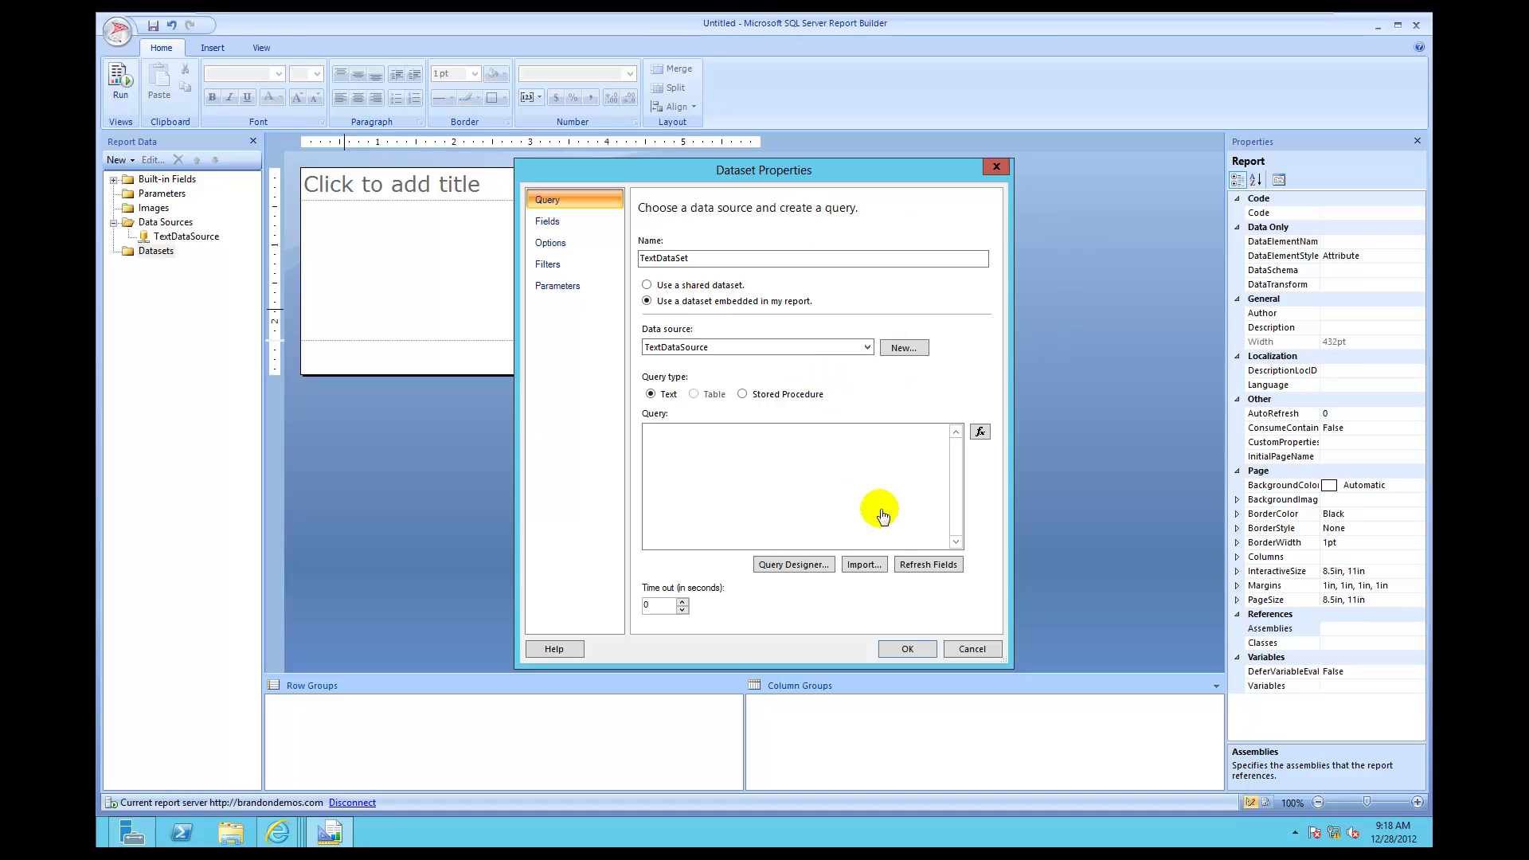
left_click(825, 565)
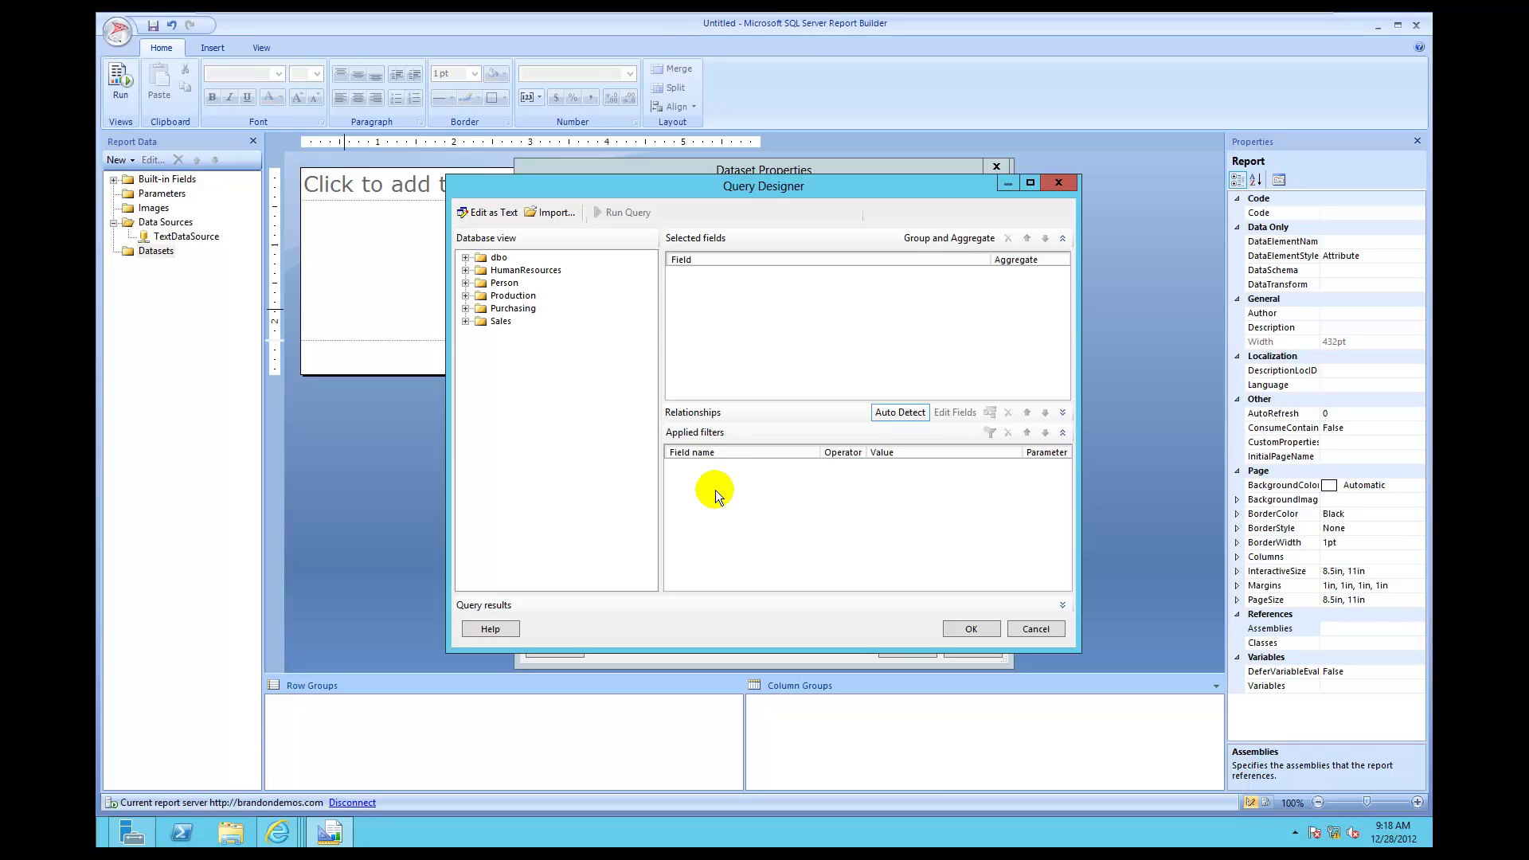
Step: Paste the sample sales SQL as a text query, run it to check results, and accept
left_click(489, 213)
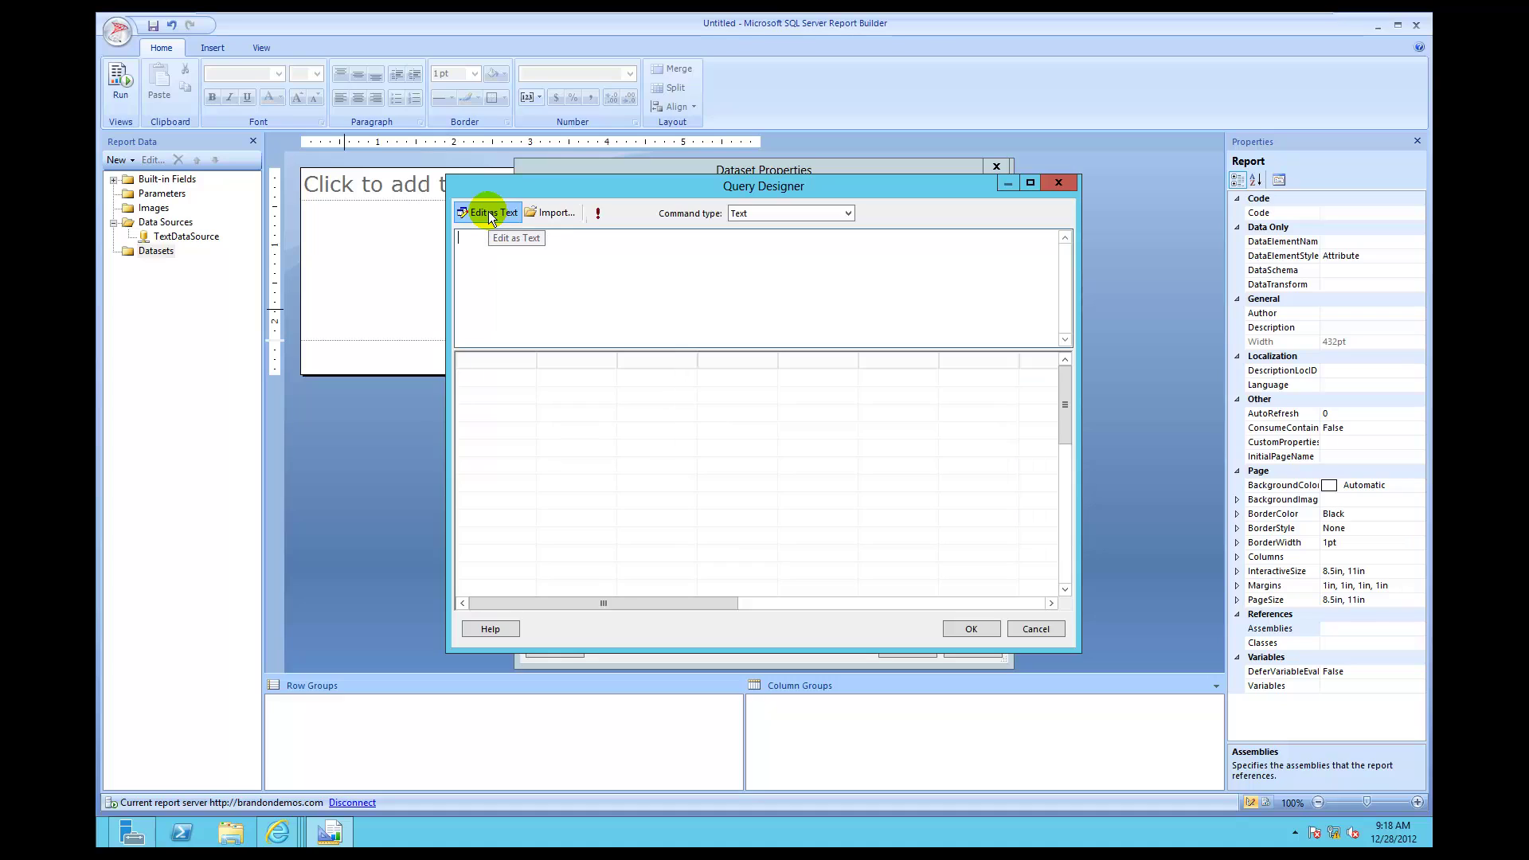
left_click(490, 242)
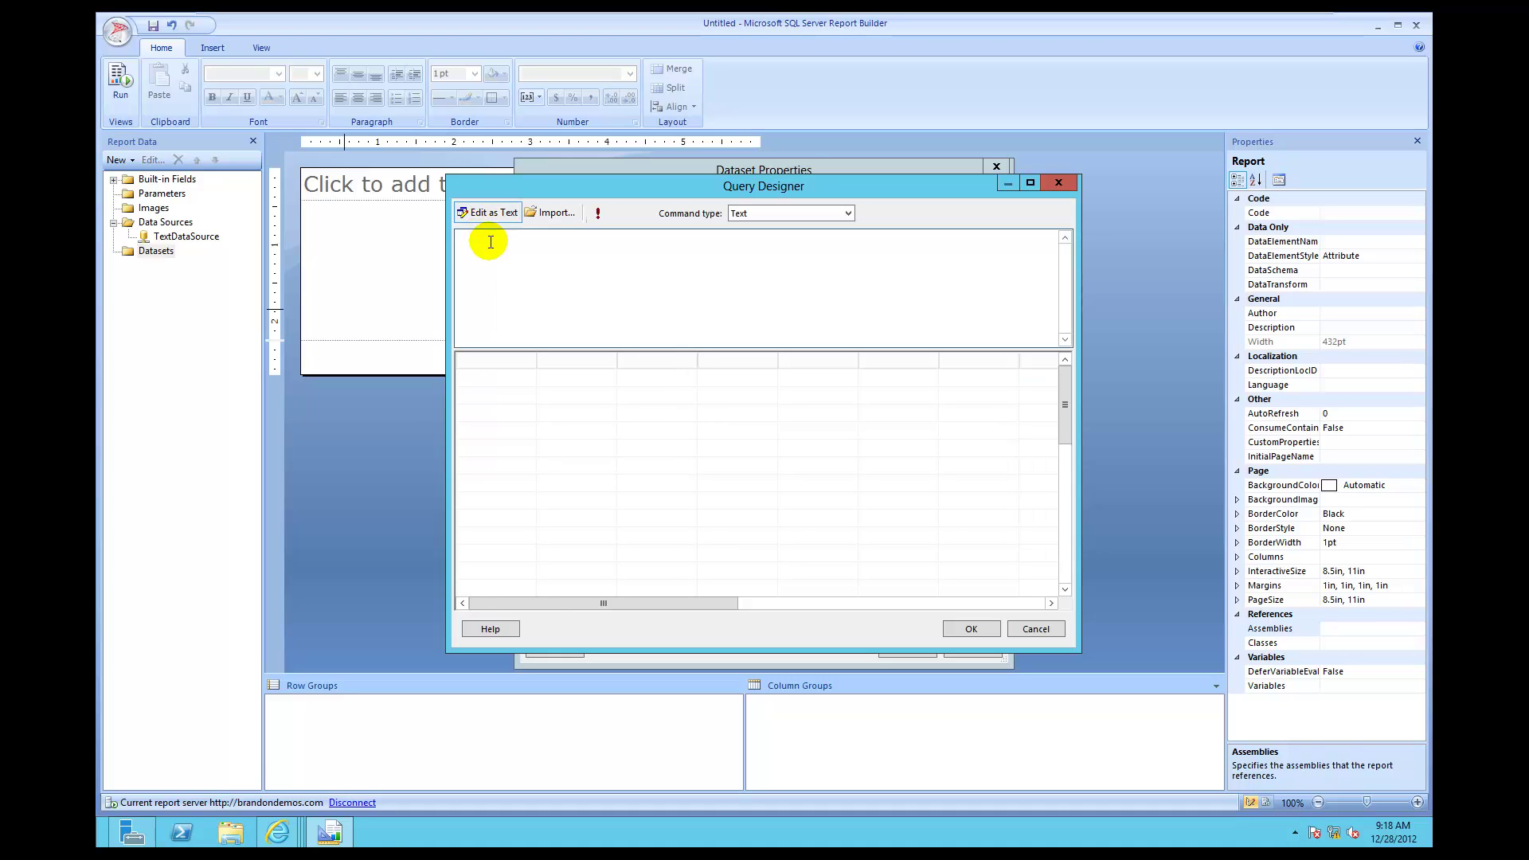
key("ctrl+v")
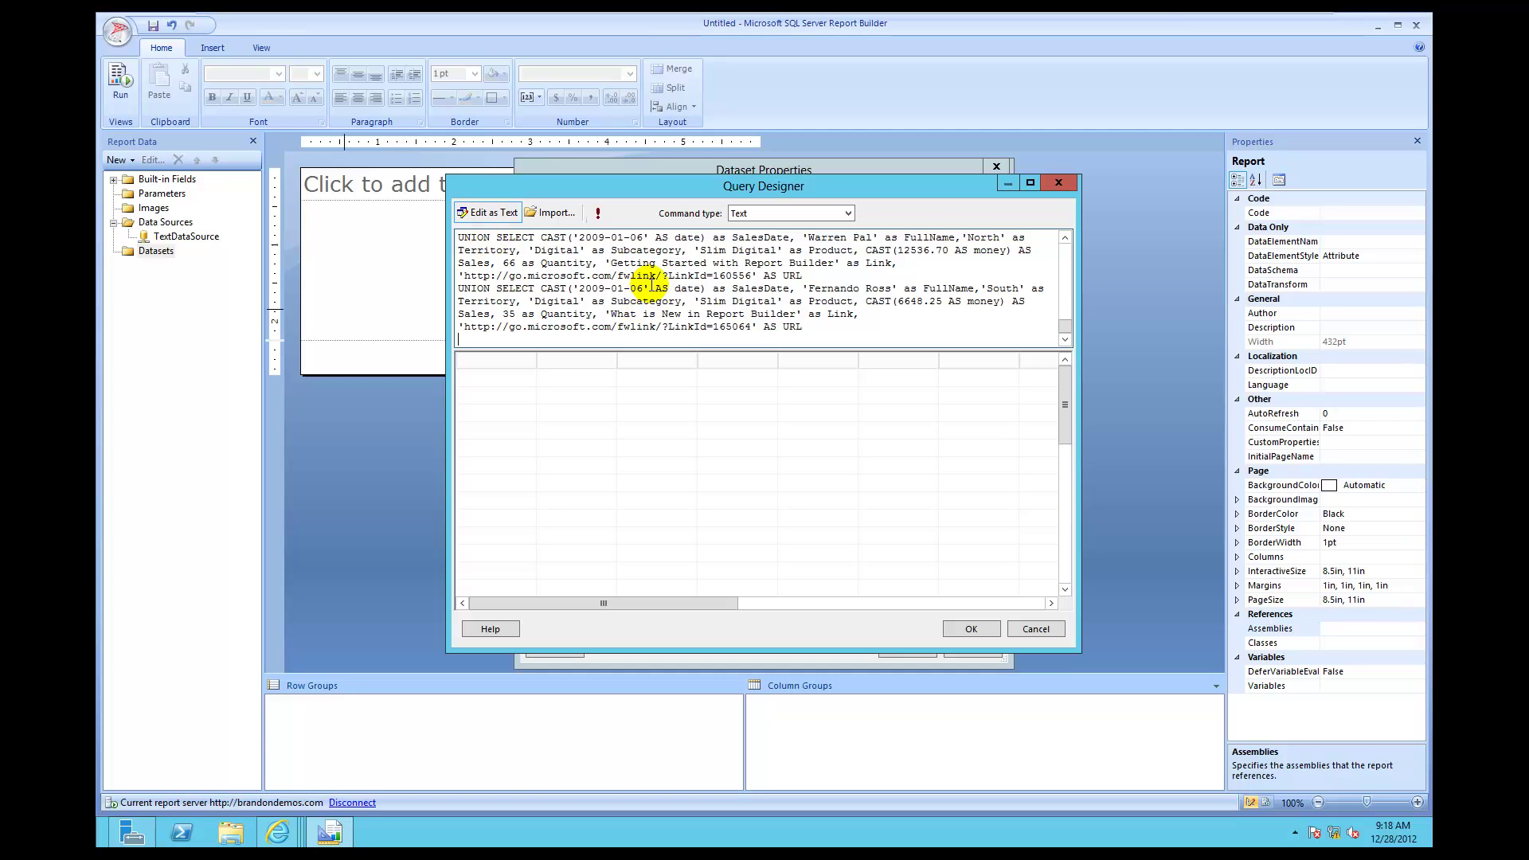
left_click(599, 214)
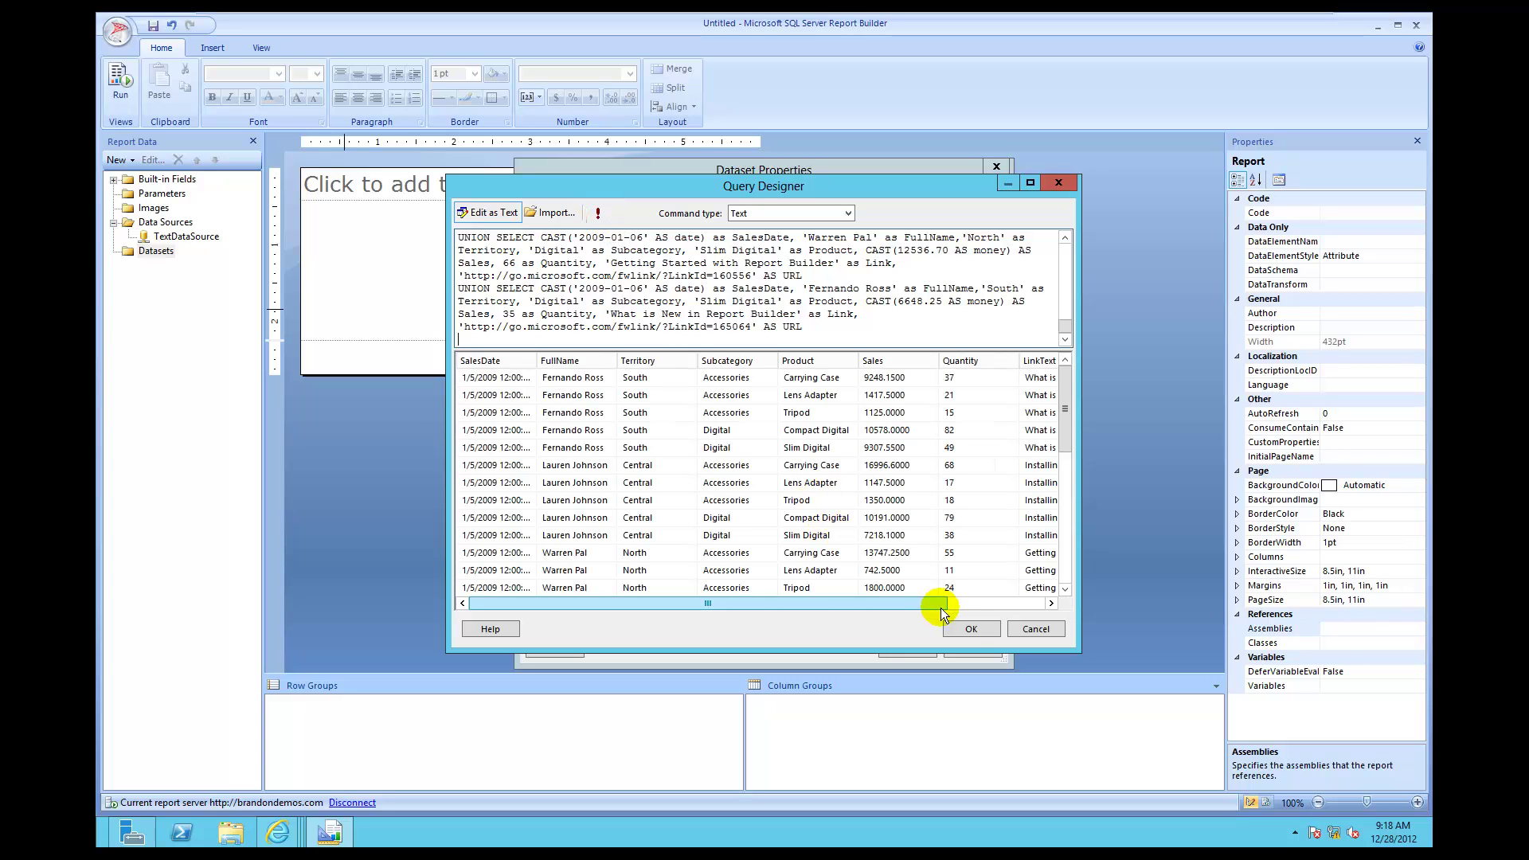
left_click(968, 629)
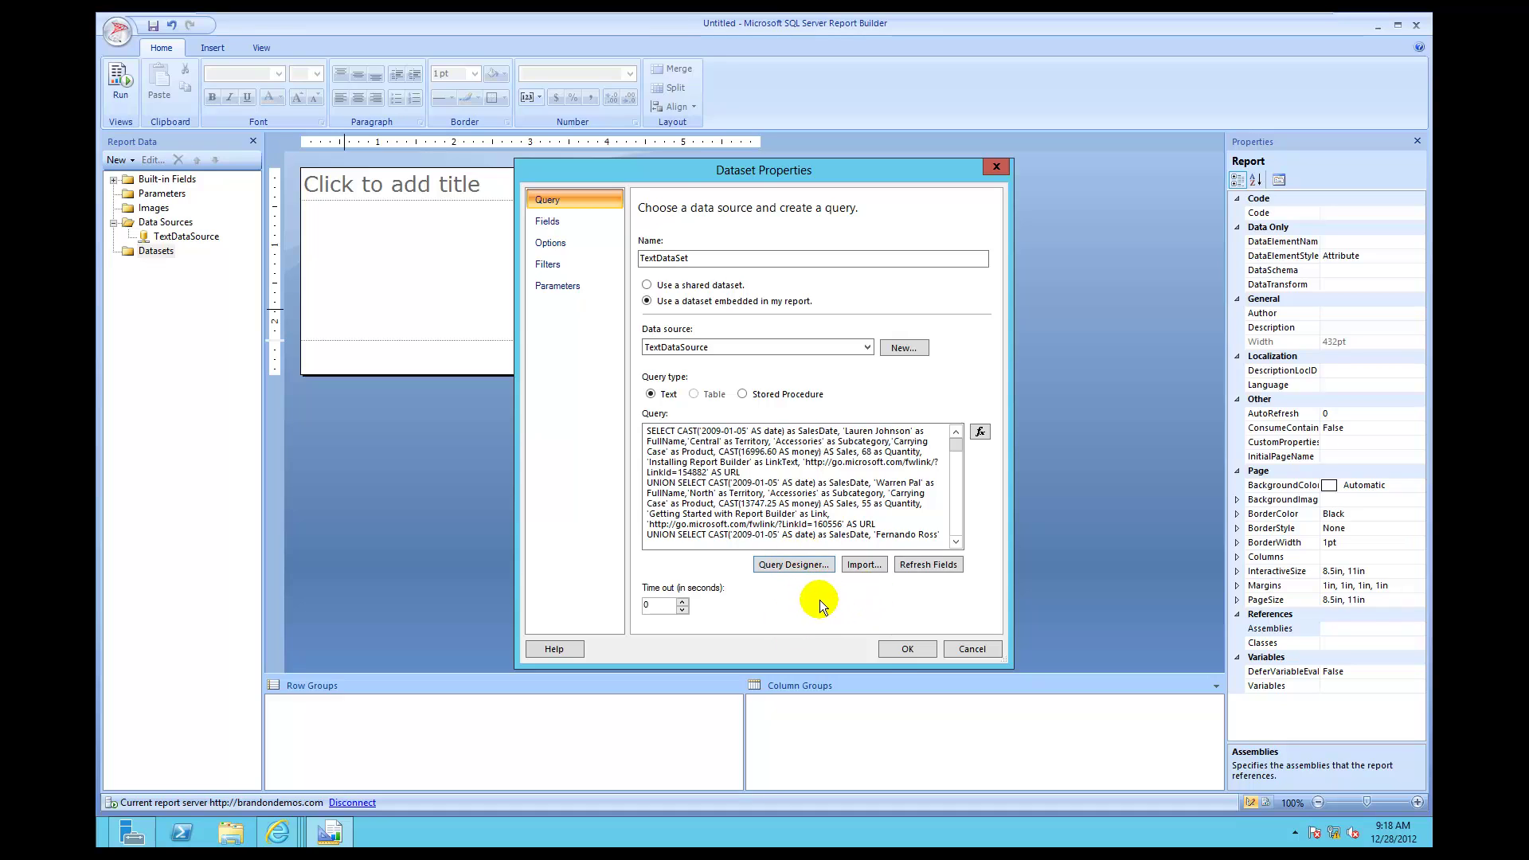
Step: Save TextDataSet and select its FullName field in the Report Data pane
left_click(903, 649)
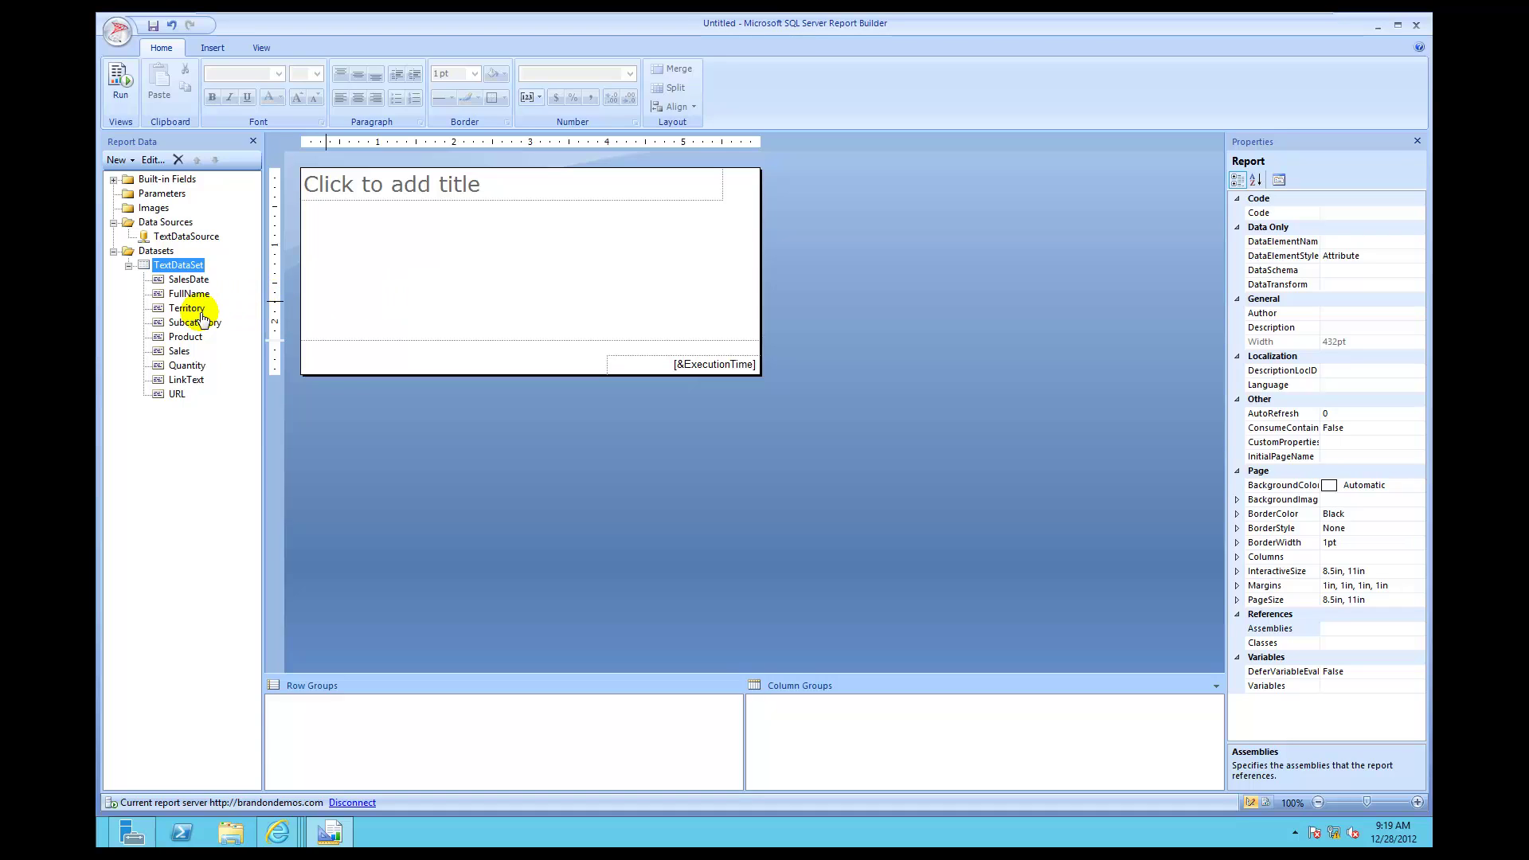
left_click(182, 294)
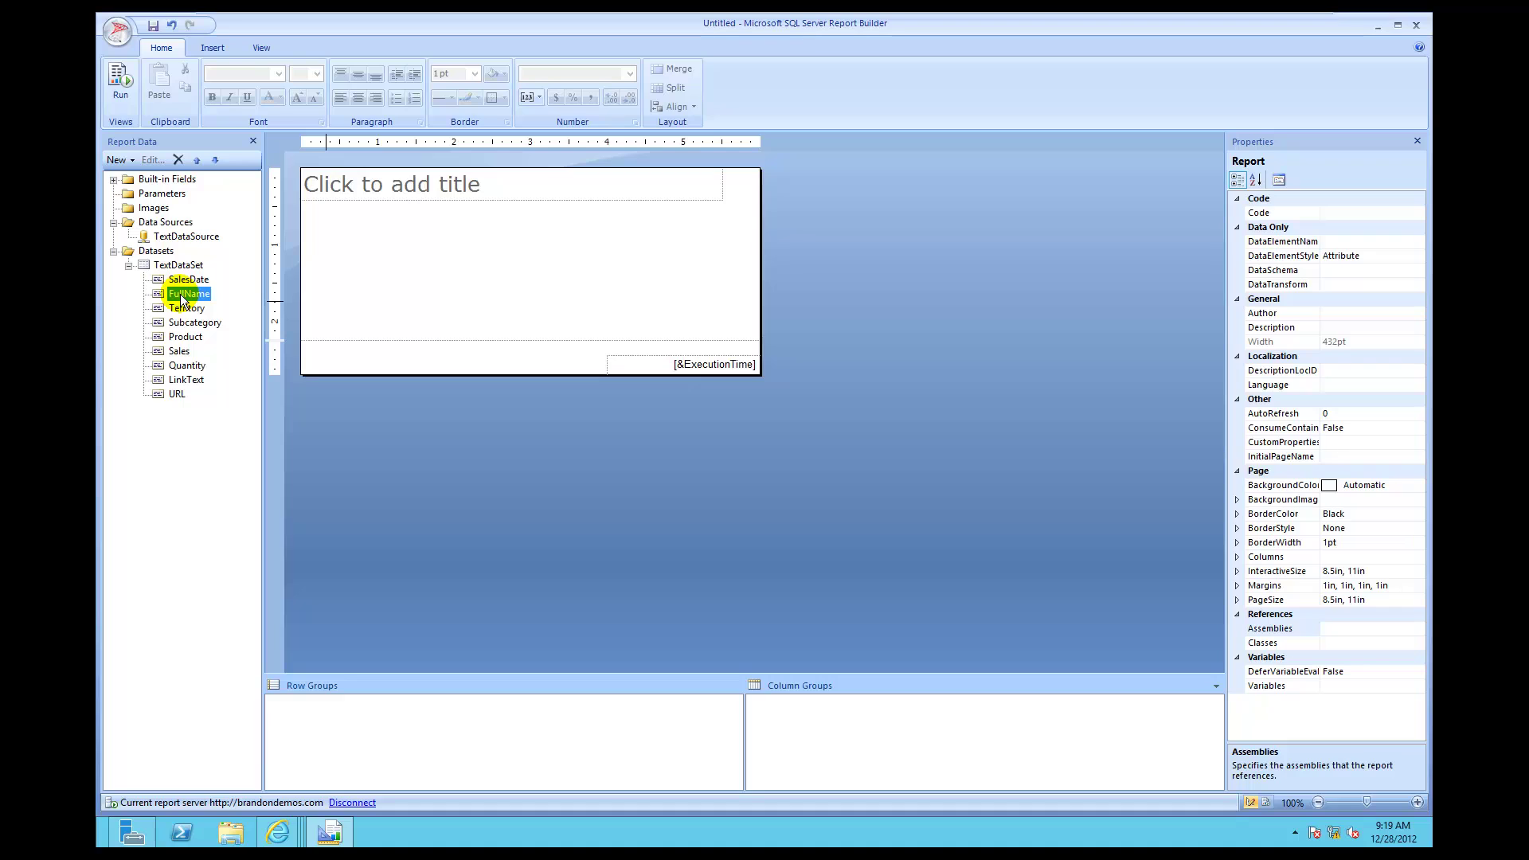
Step: Place the FullName field on the report body and run the report preview
left_click_drag(183, 298, 318, 227)
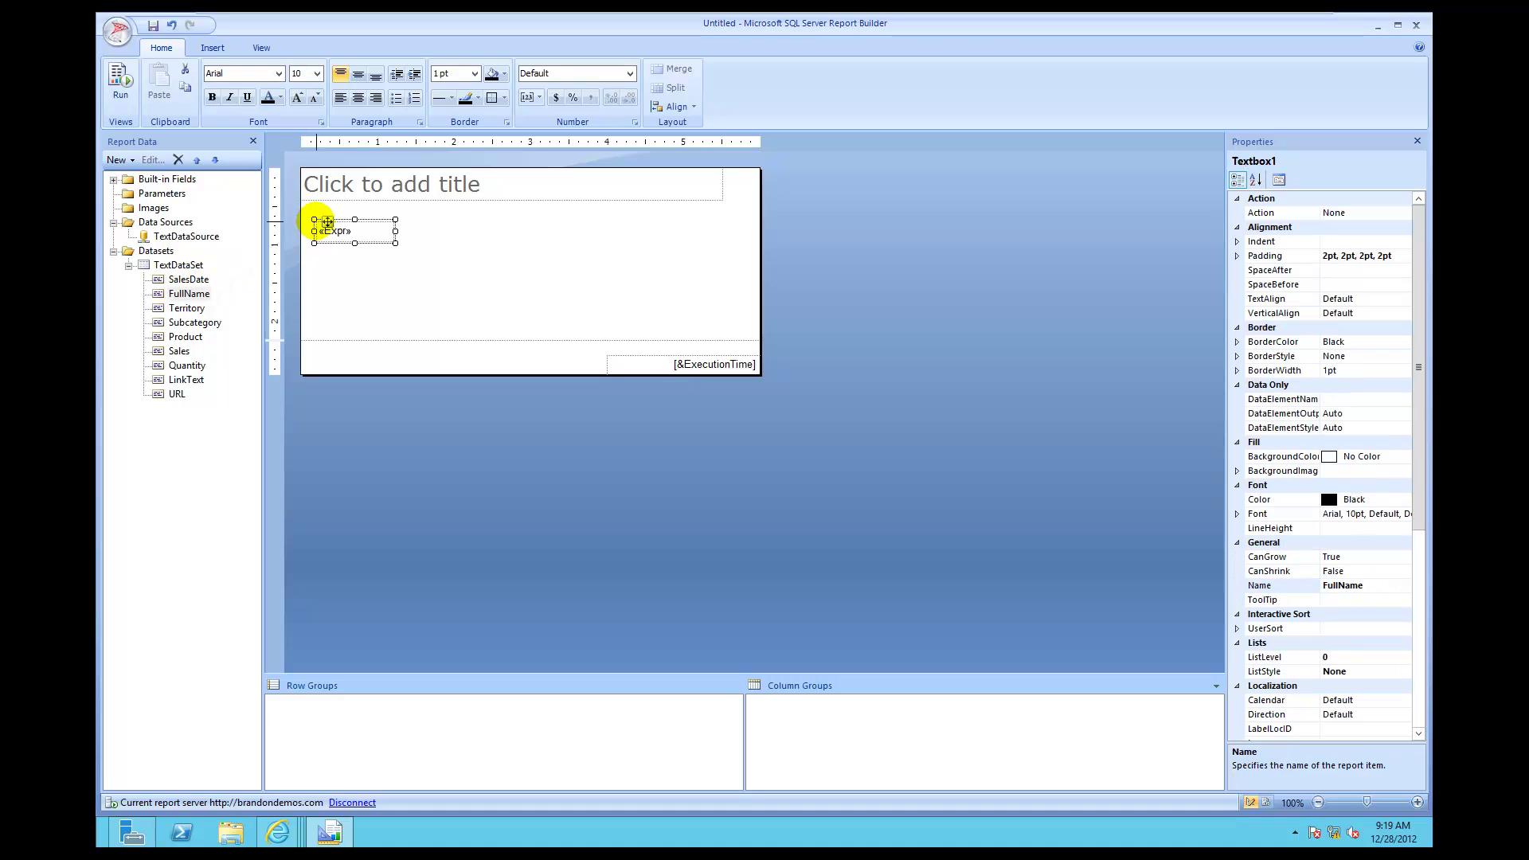
left_click(120, 83)
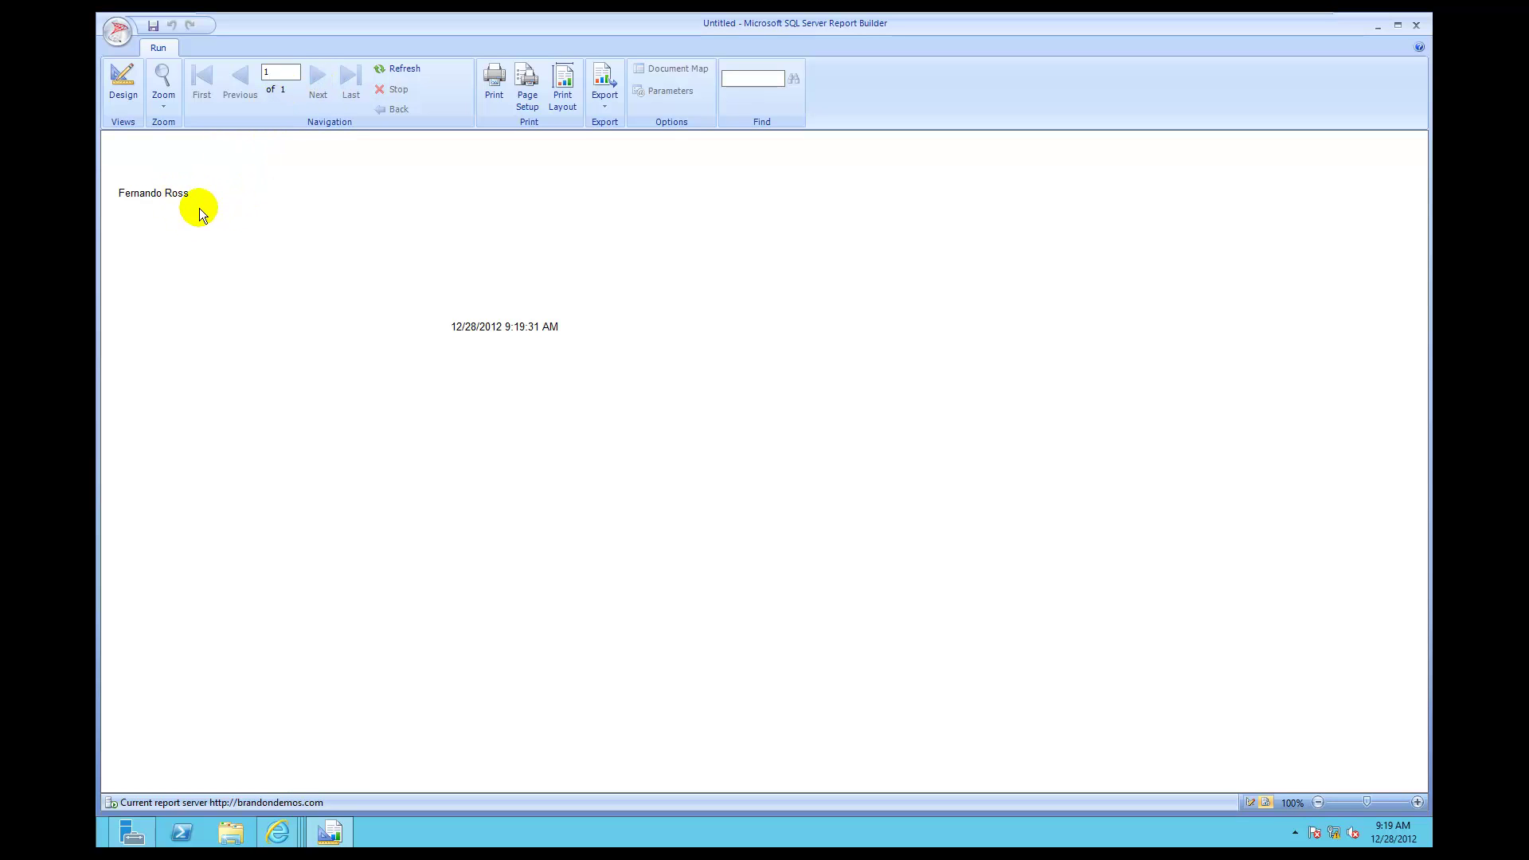
Step: Switch back to Design view and open the FullName text box's Expression dialog
left_click(116, 84)
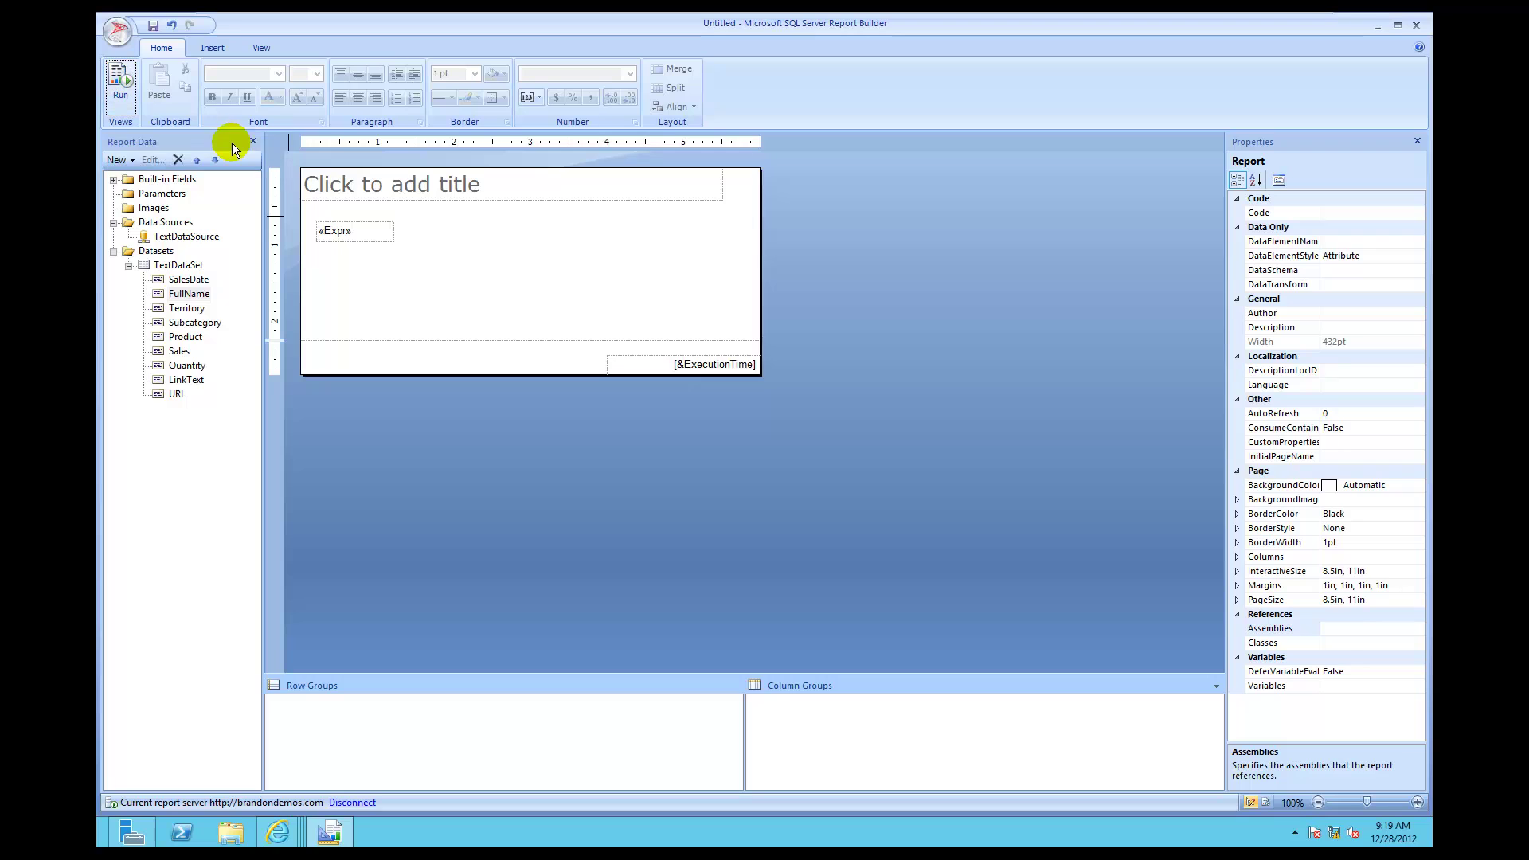
right_click(338, 231)
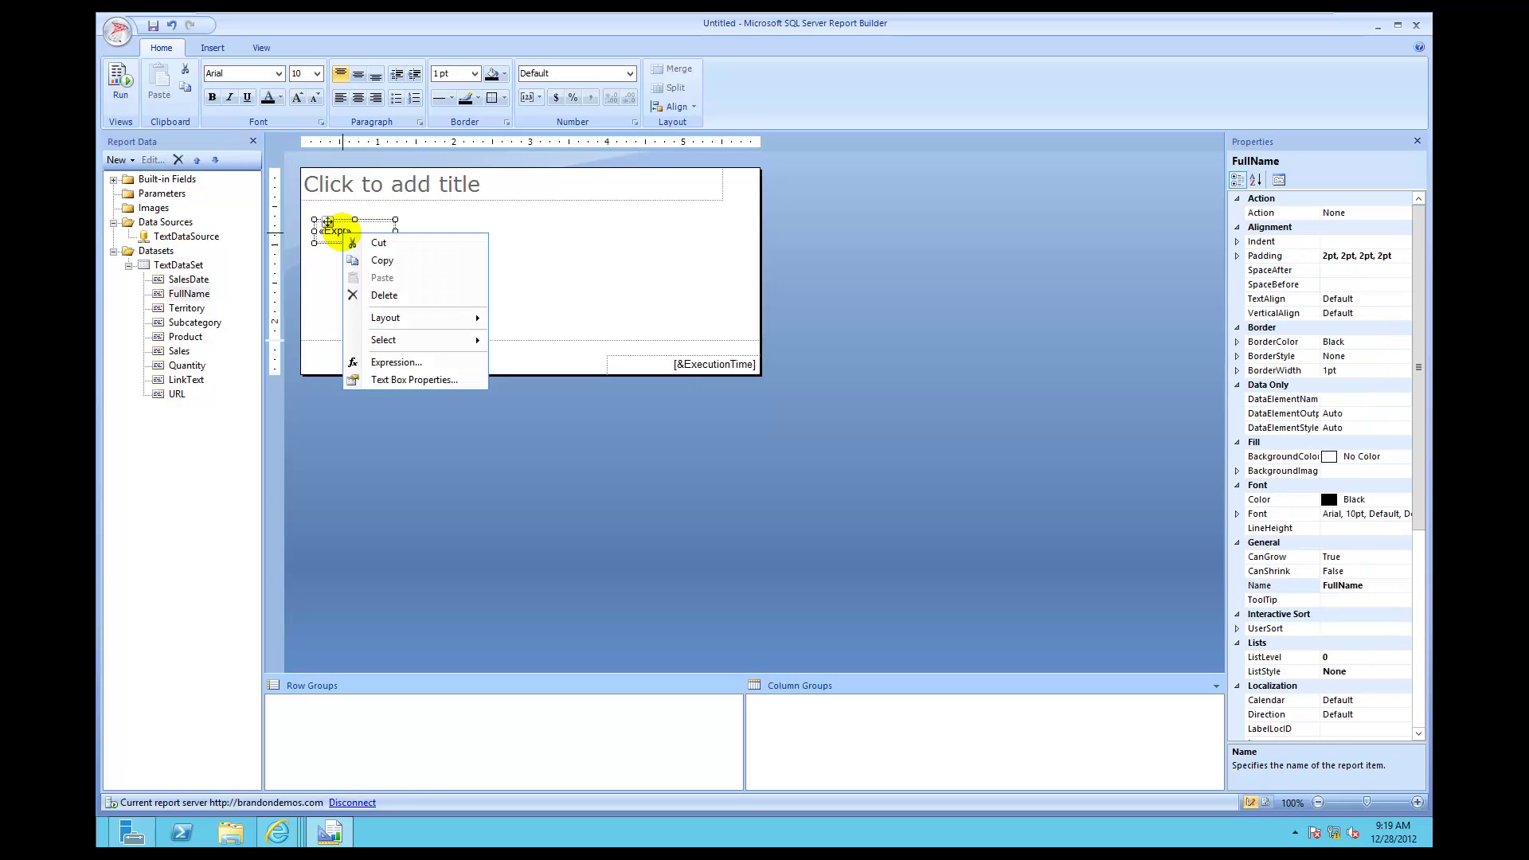
left_click(393, 363)
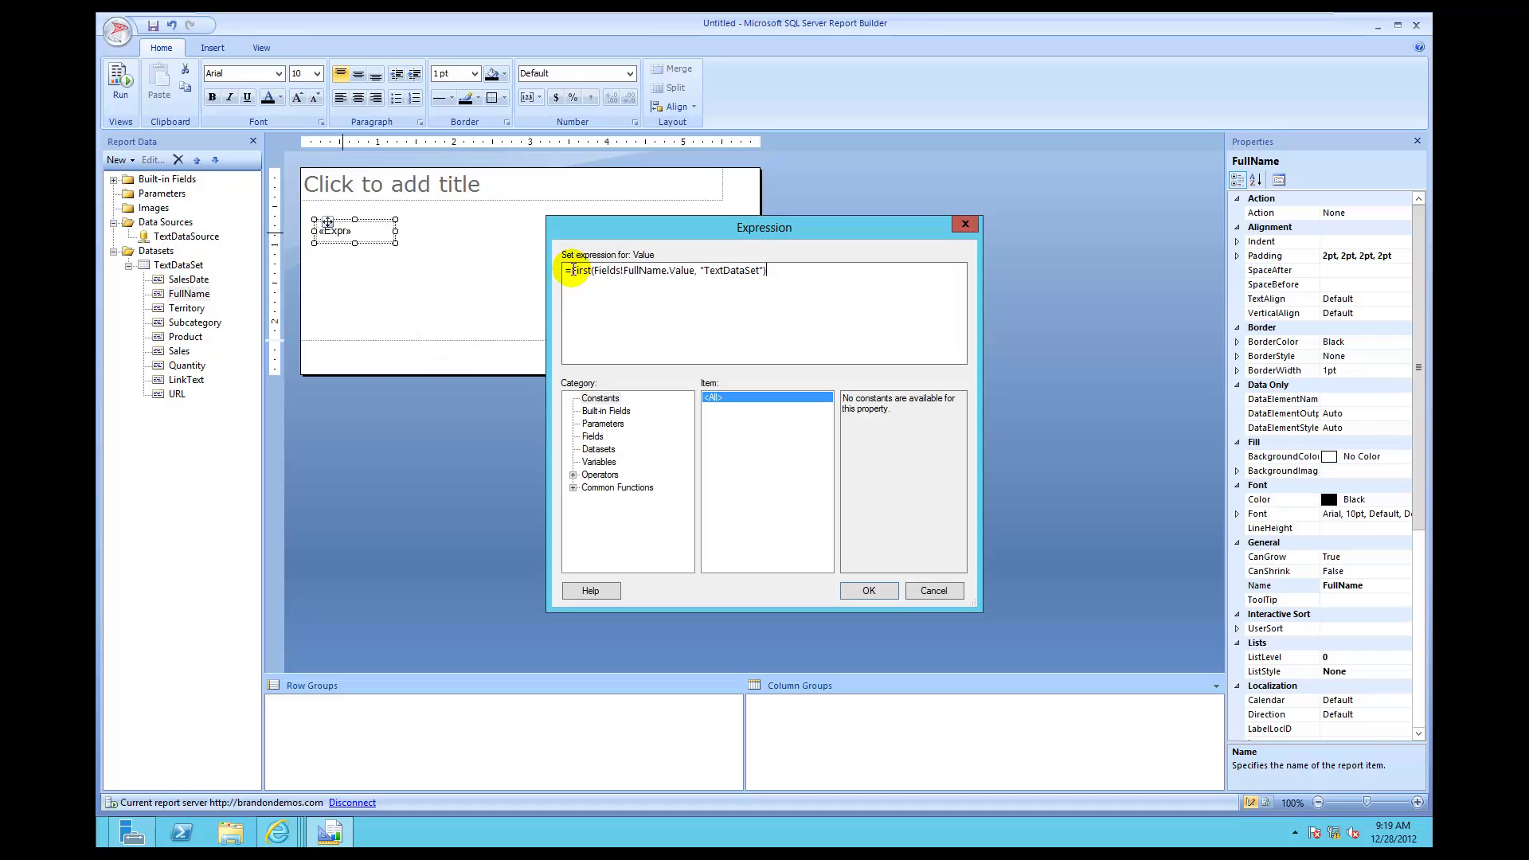
Step: Highlight First, Fields!FullName.Value and "TextDataSet" in the text box expression
left_click_drag(572, 270, 594, 271)
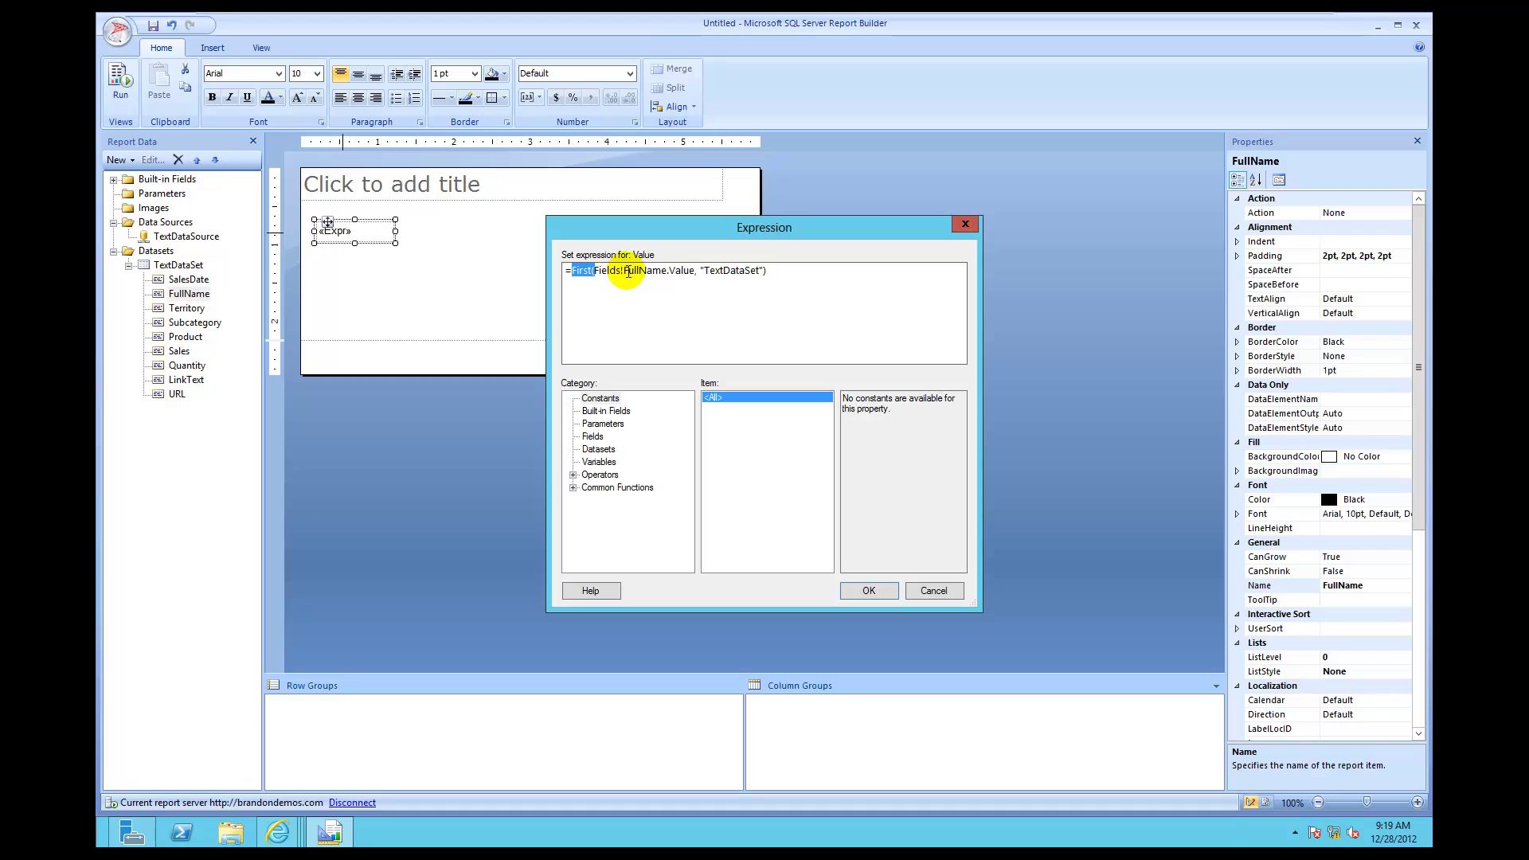
left_click(627, 273)
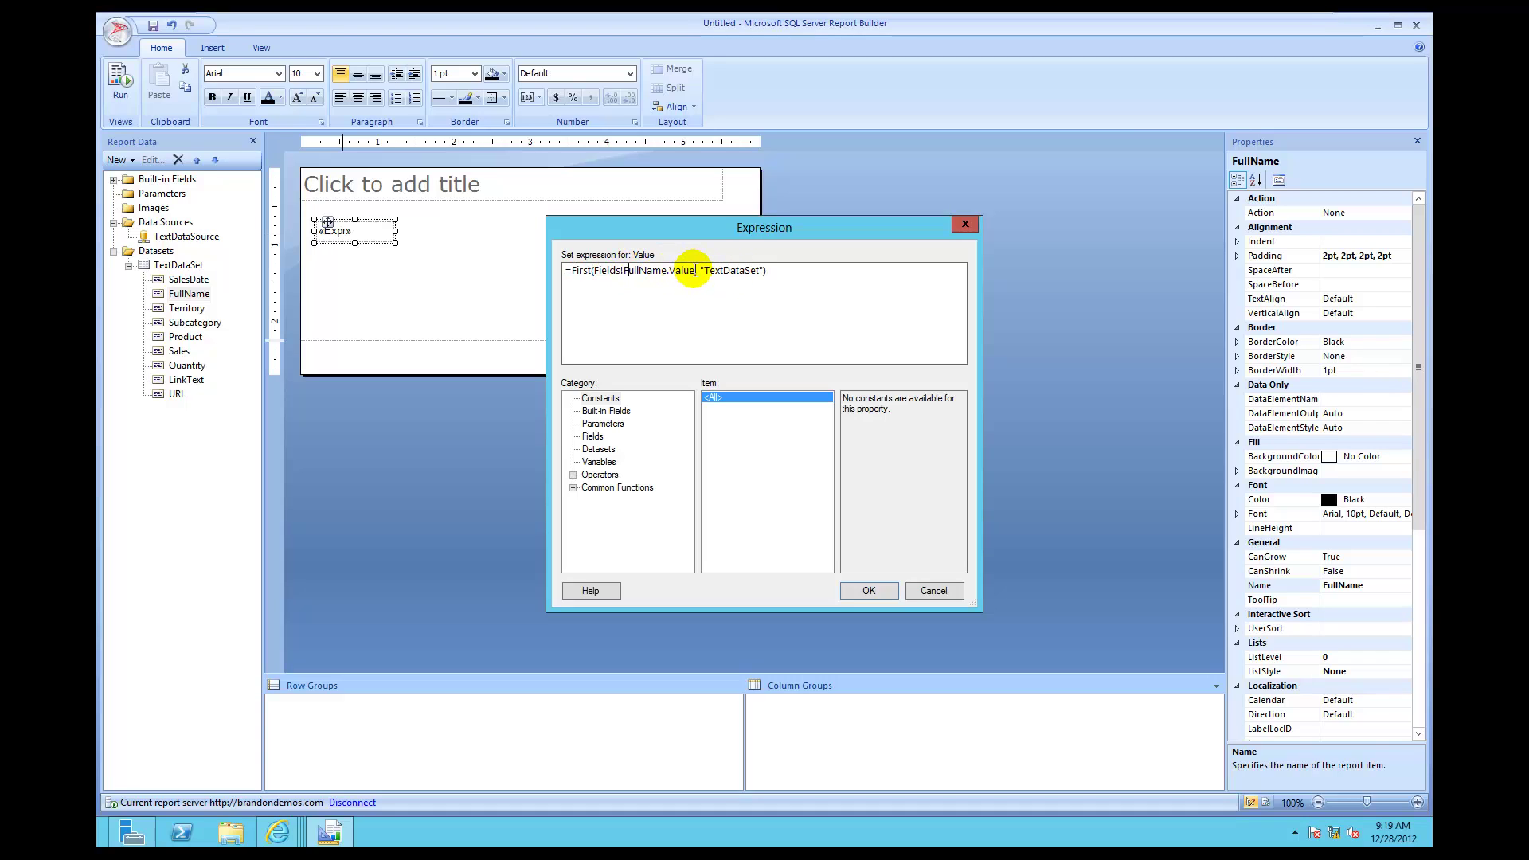
left_click_drag(695, 270, 605, 278)
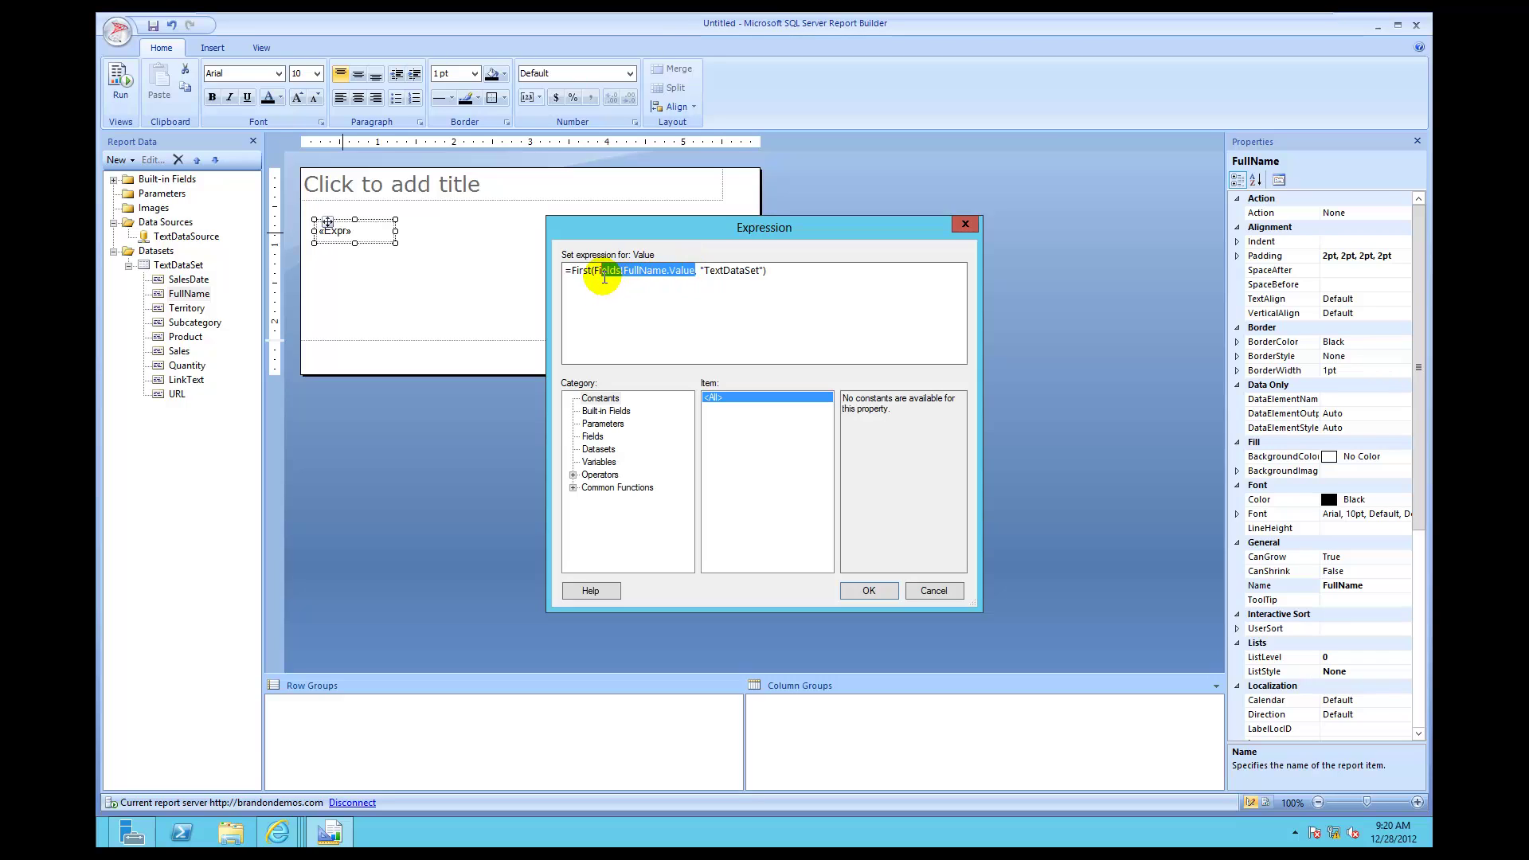
left_click_drag(703, 271, 744, 272)
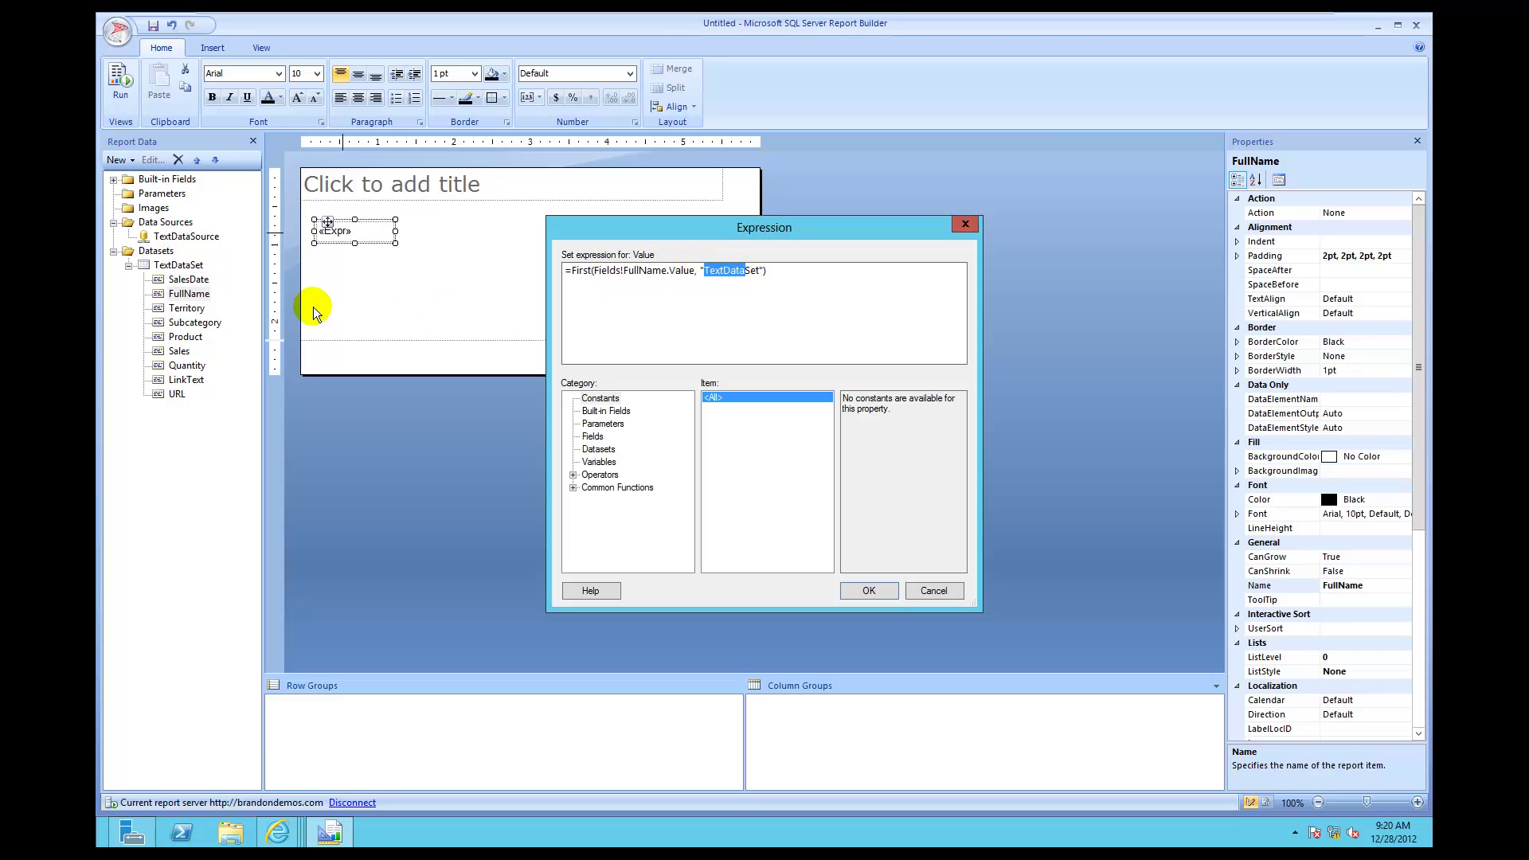
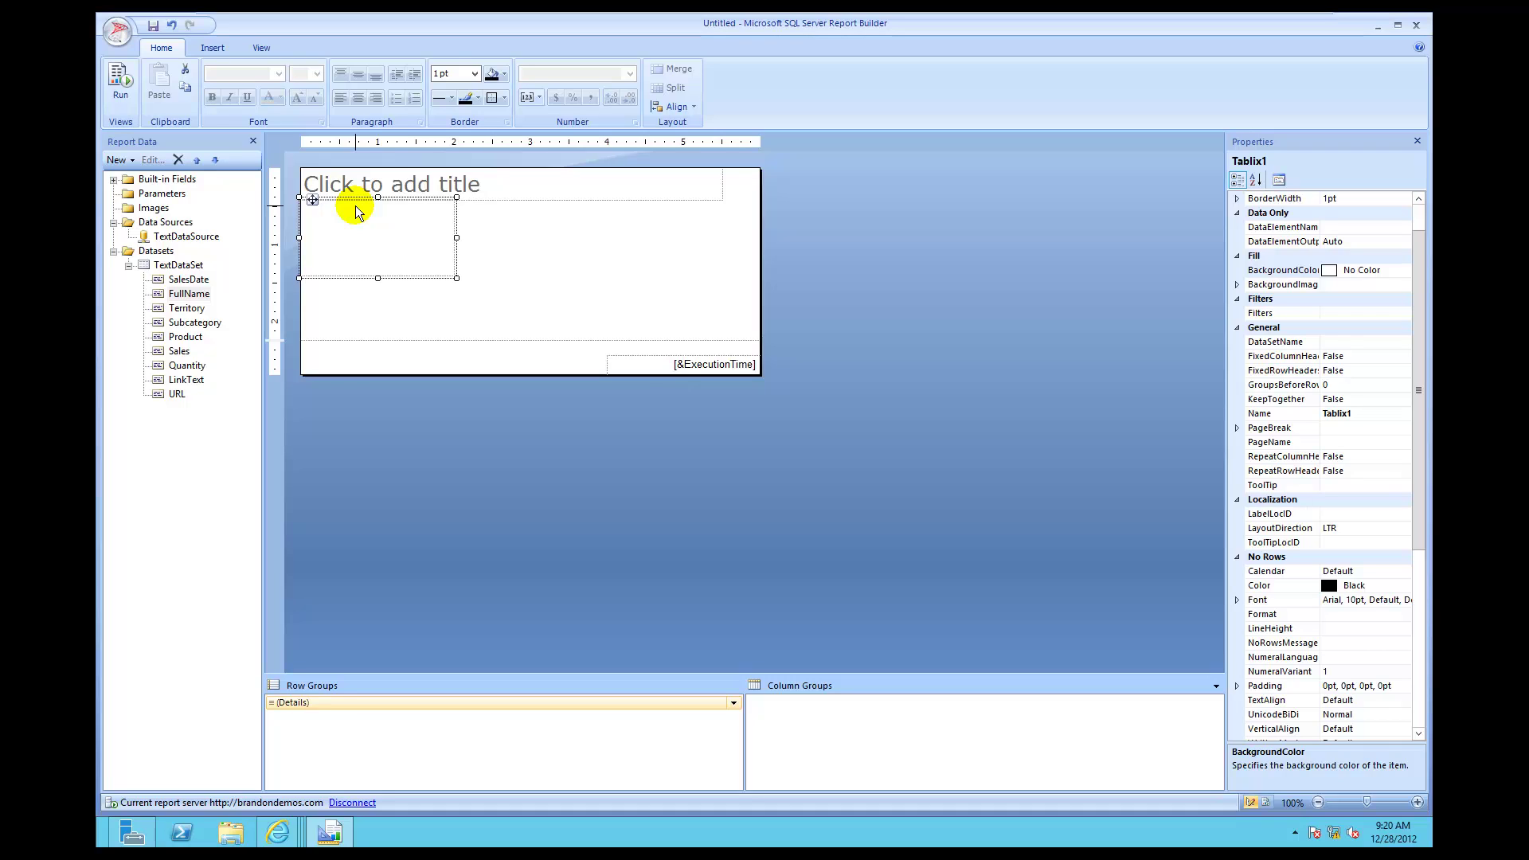
Step: Drop the FullName field into the list and run the report
left_click(190, 294)
left_click_drag(191, 301, 339, 226)
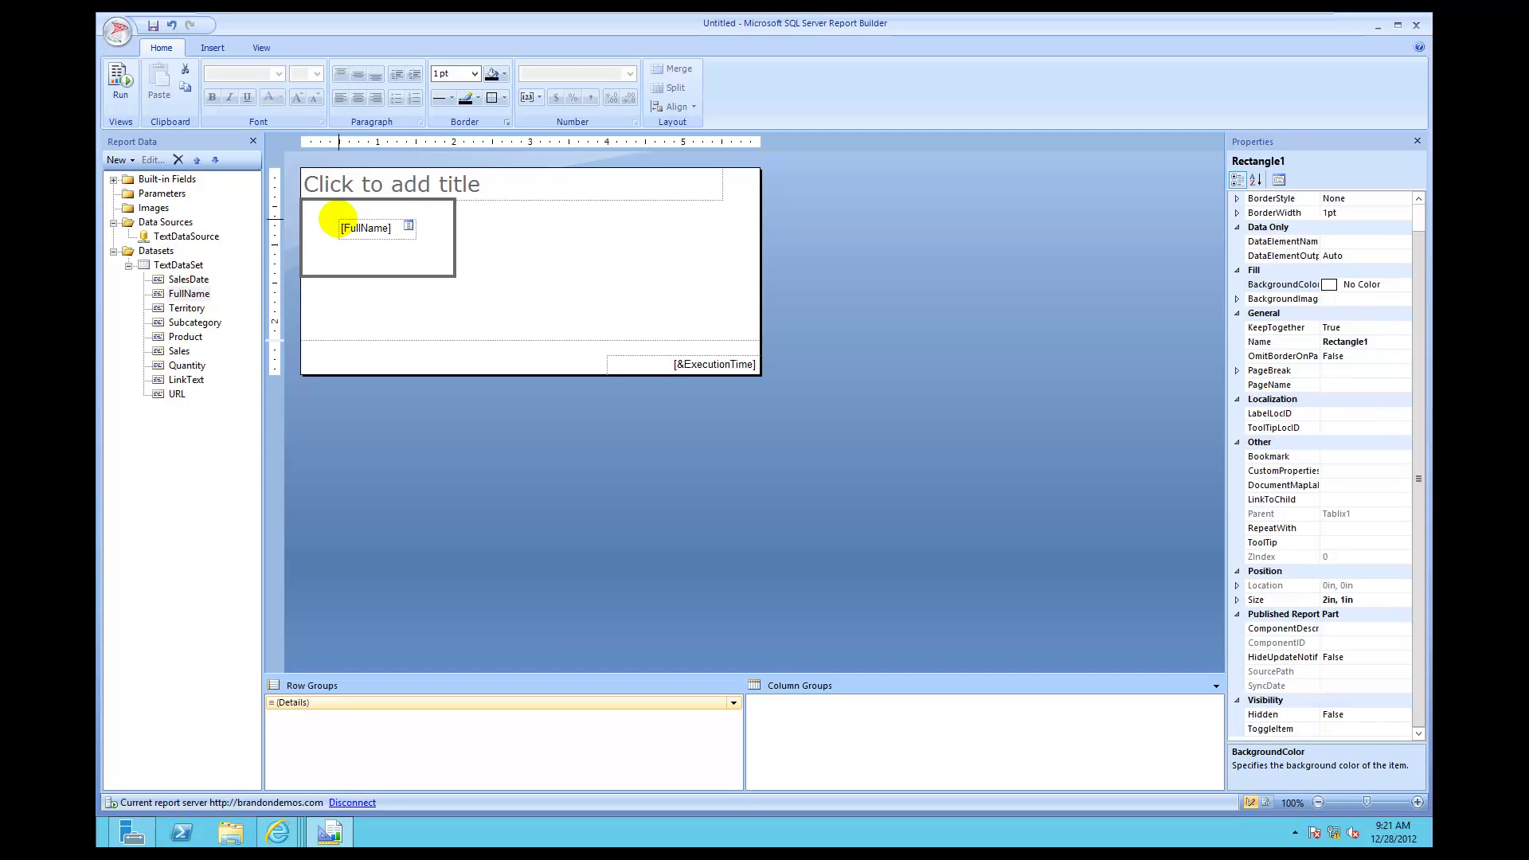
left_click(119, 83)
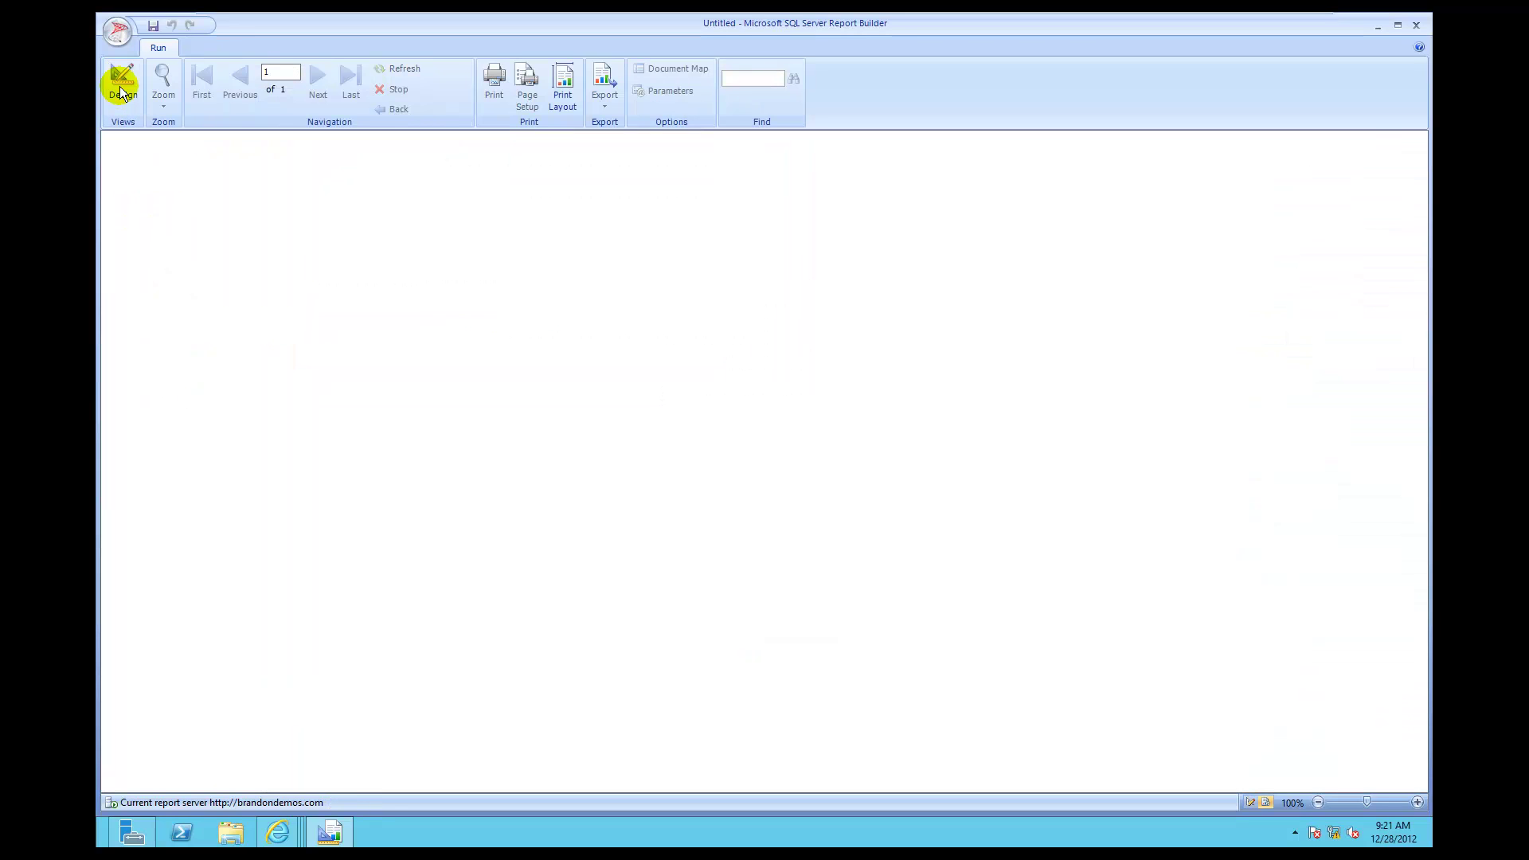
Step: Page through the 3-page preview to page 3, back to page 2, then the first page
left_click(121, 92)
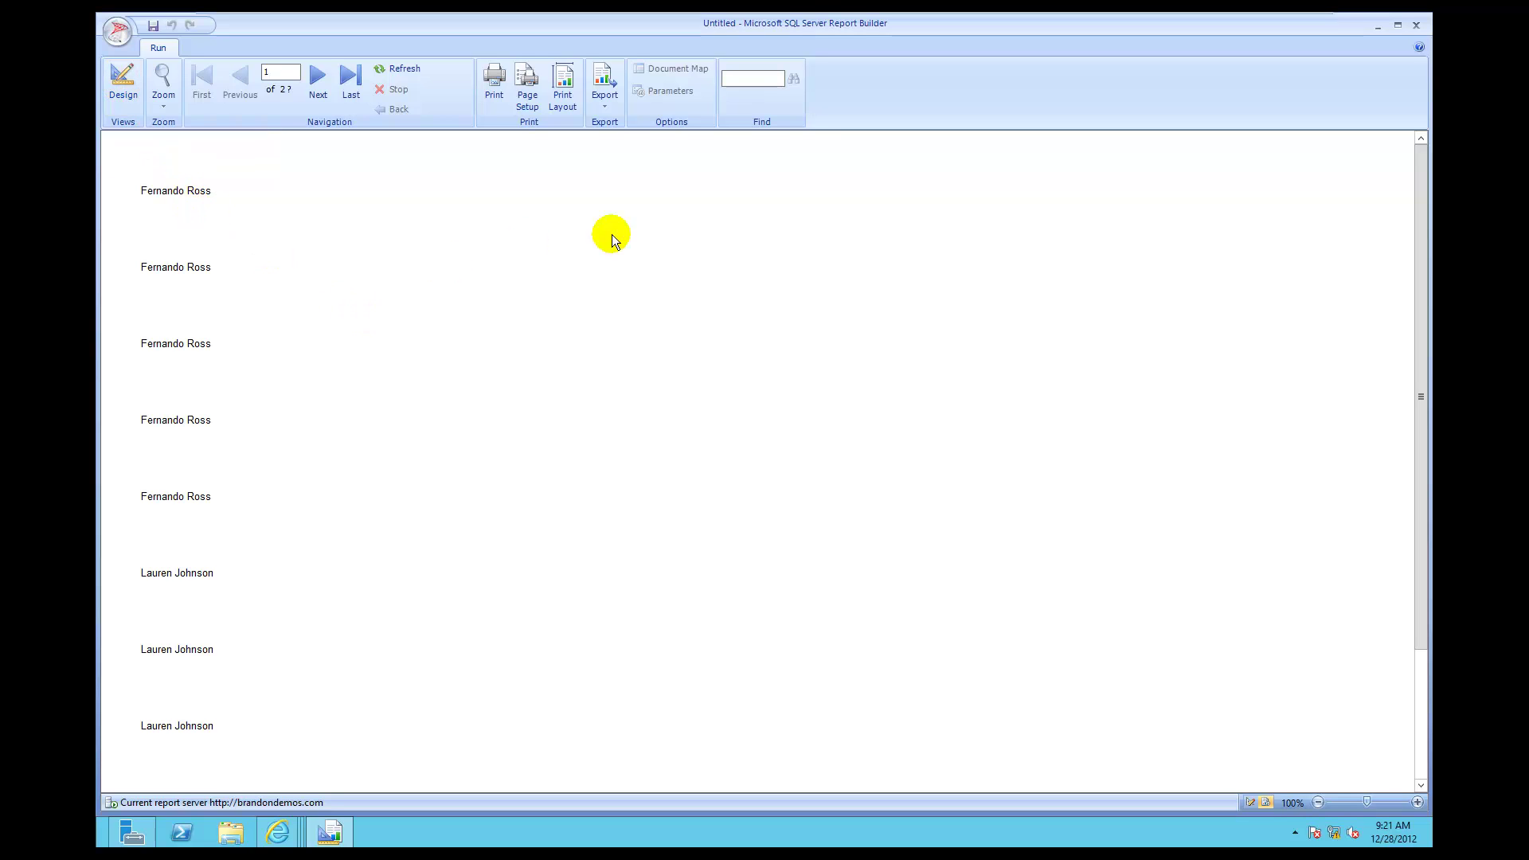
left_click(320, 82)
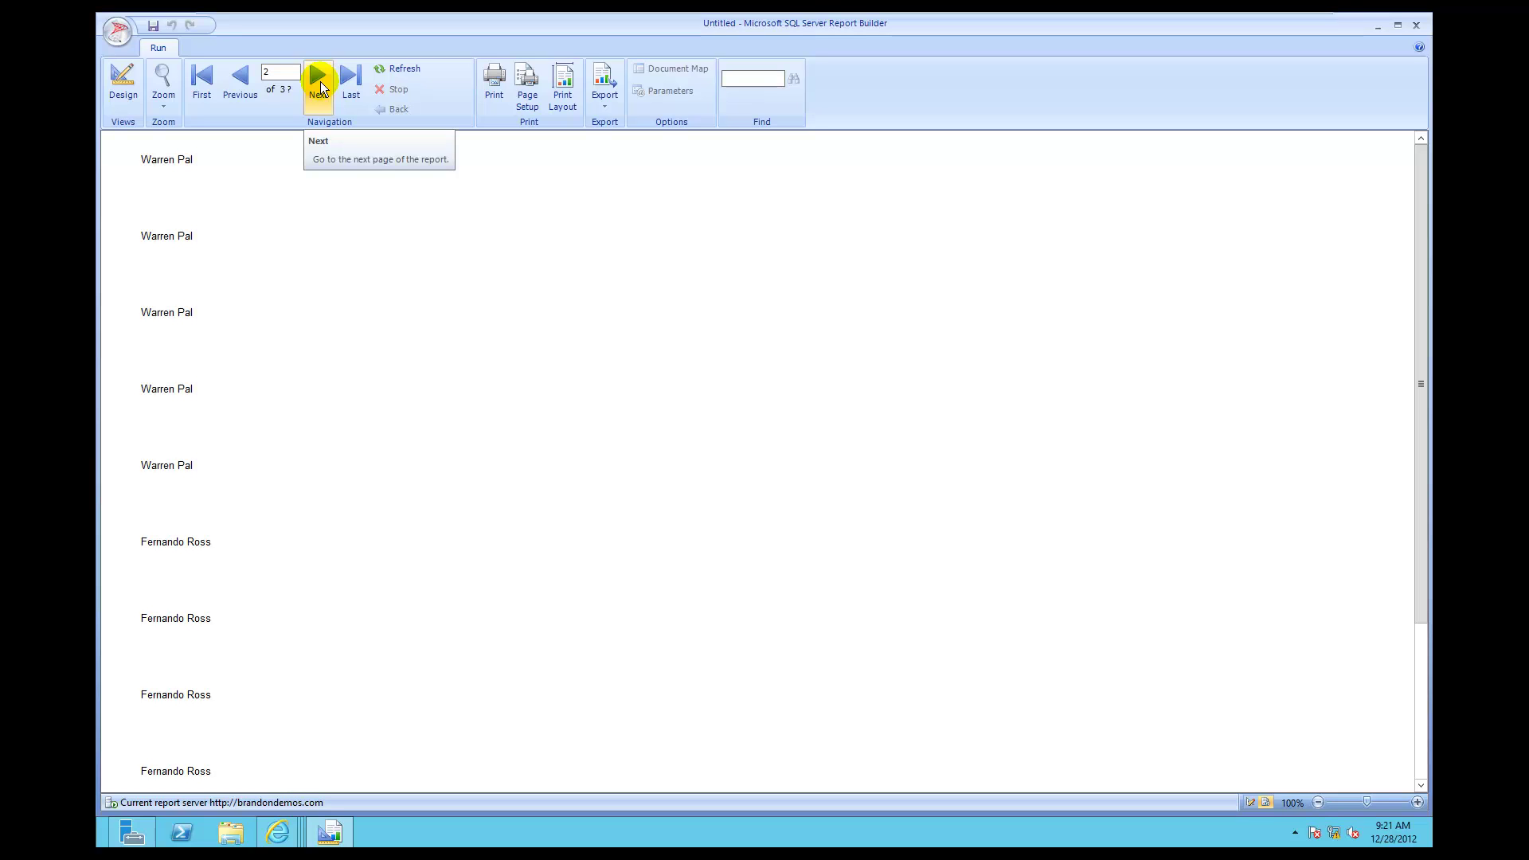
left_click(320, 81)
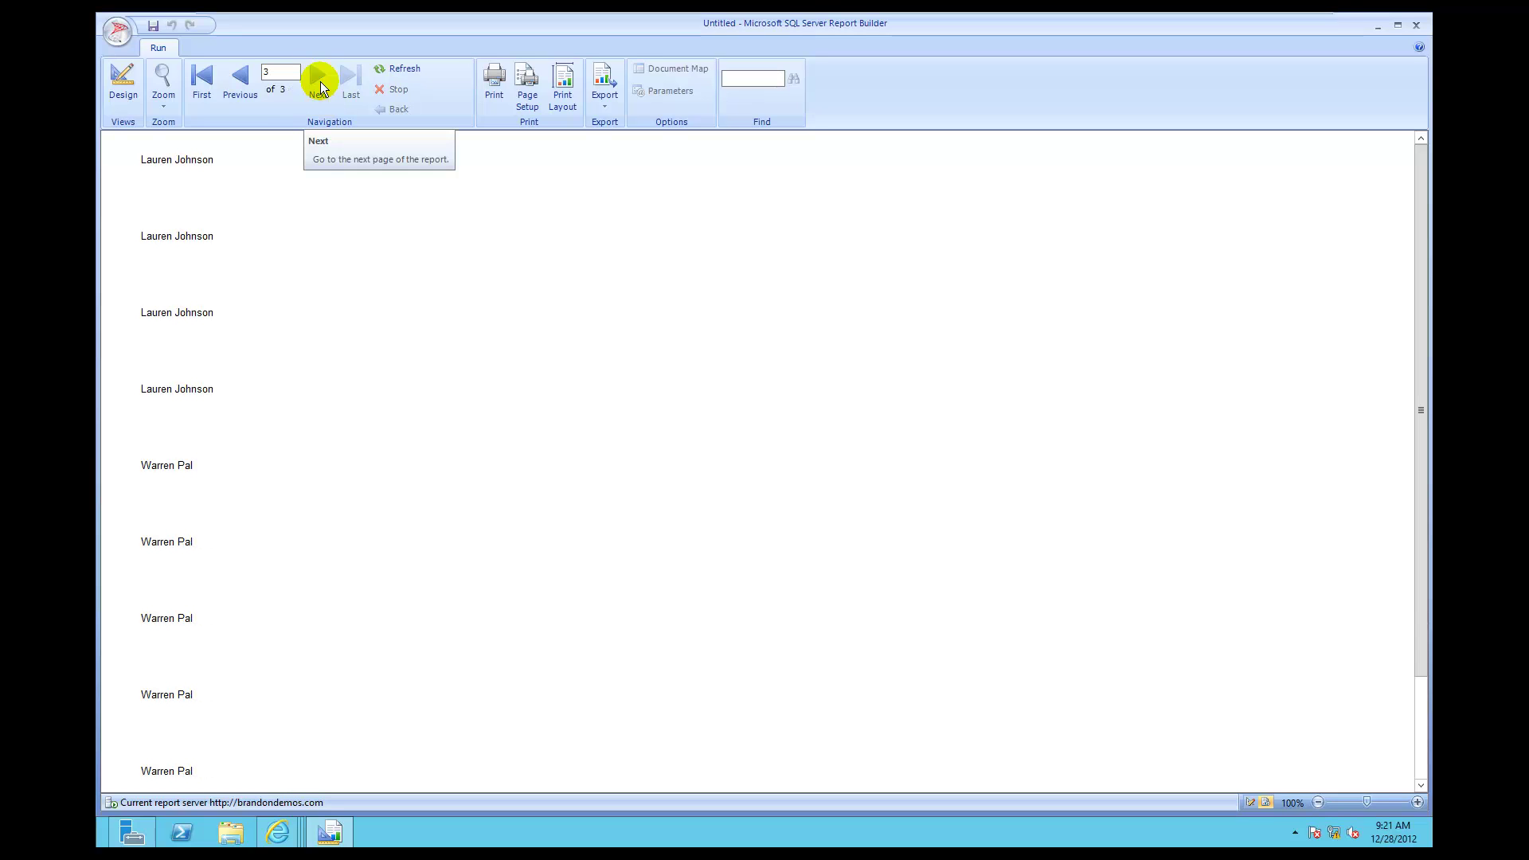
left_click(237, 75)
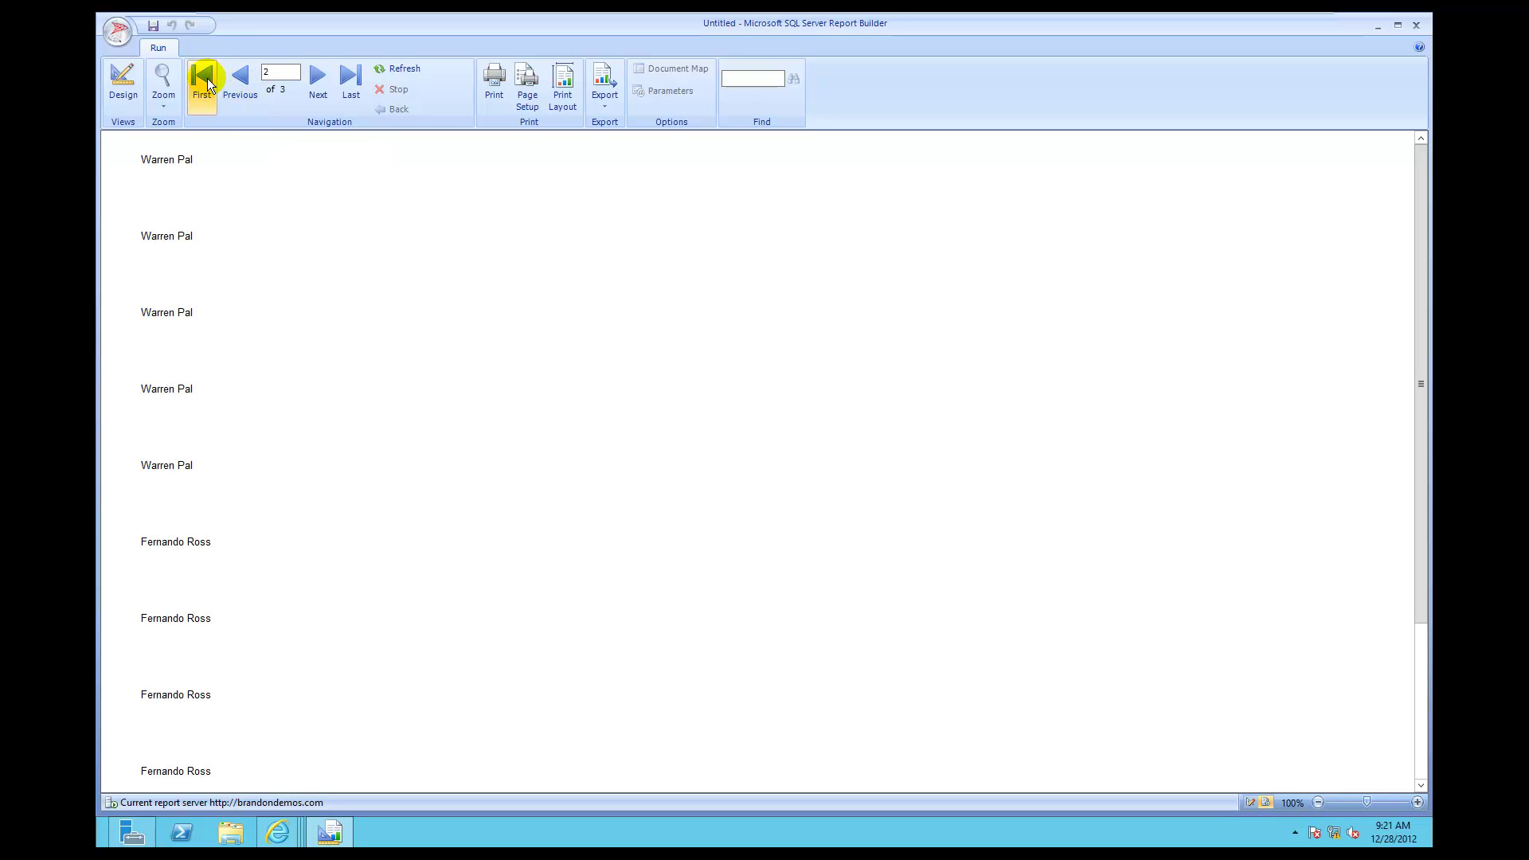
left_click(209, 80)
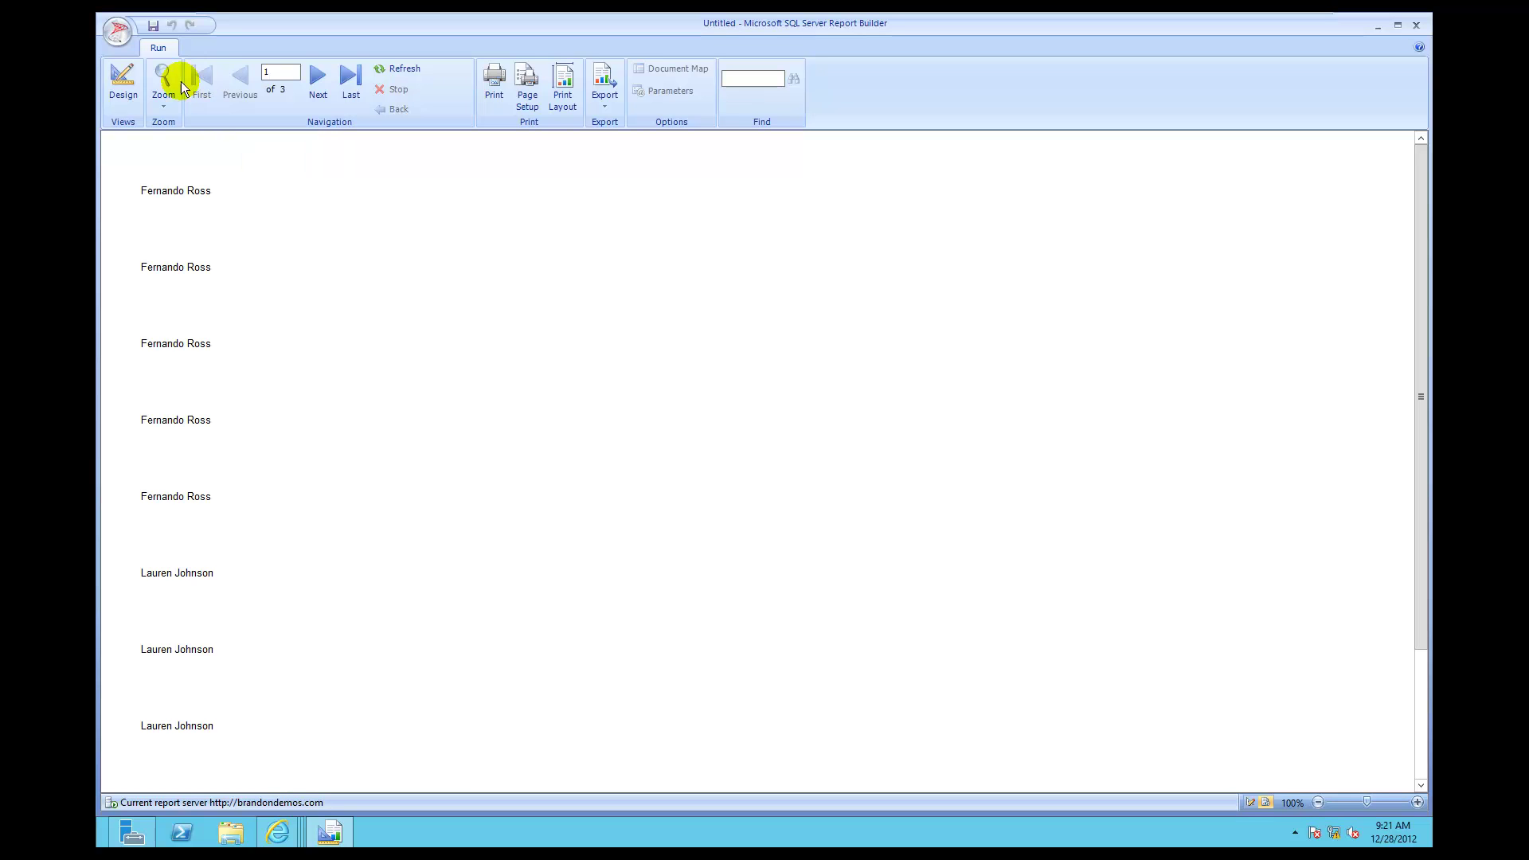
Step: In design view, delete the Tablix1 list holding the [FullName] box
left_click(119, 90)
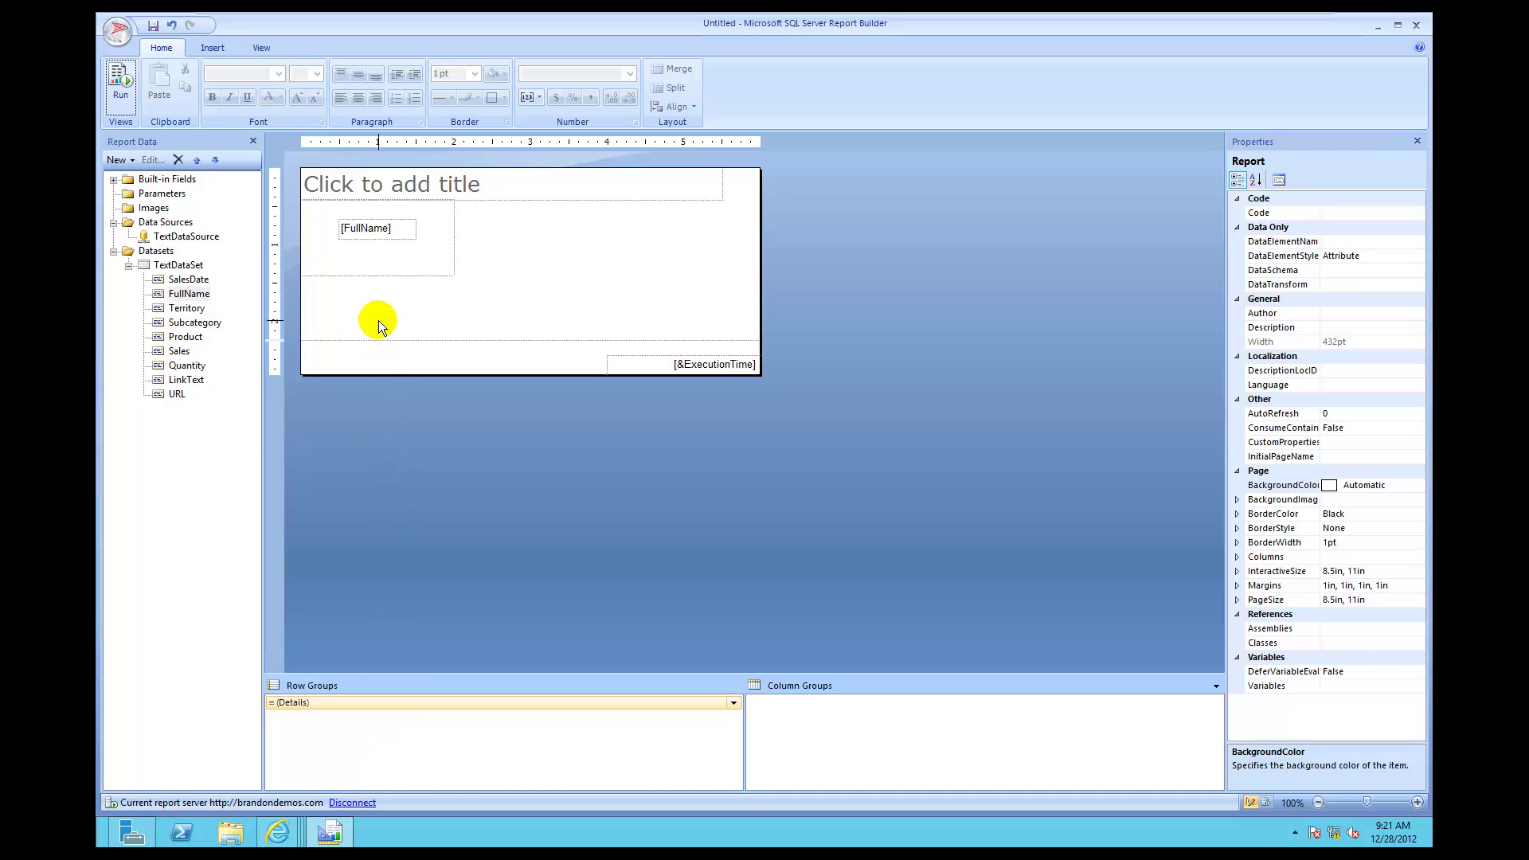
left_click(375, 267)
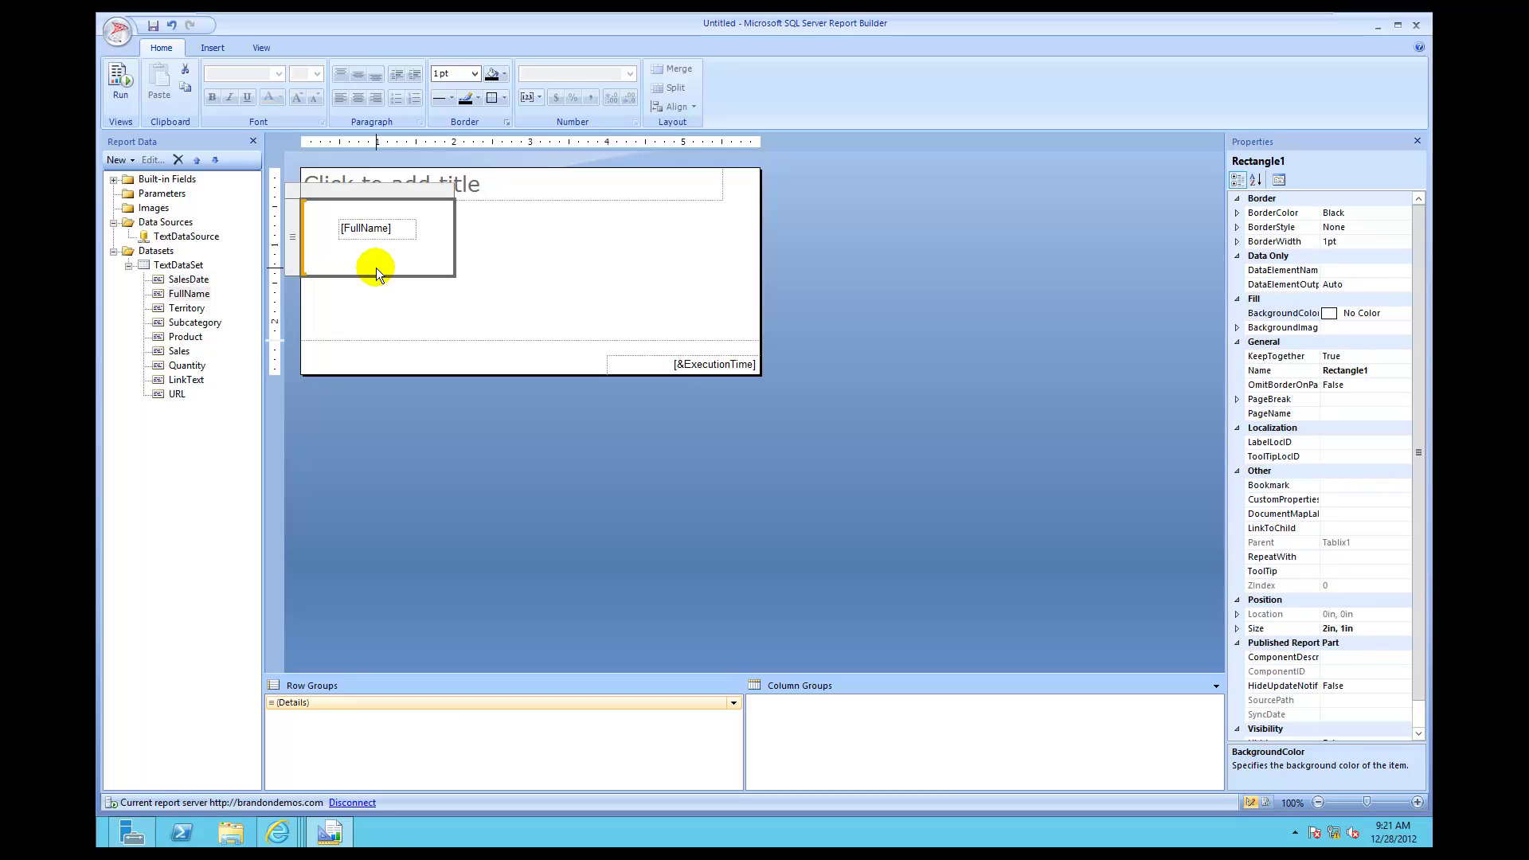
left_click(295, 191)
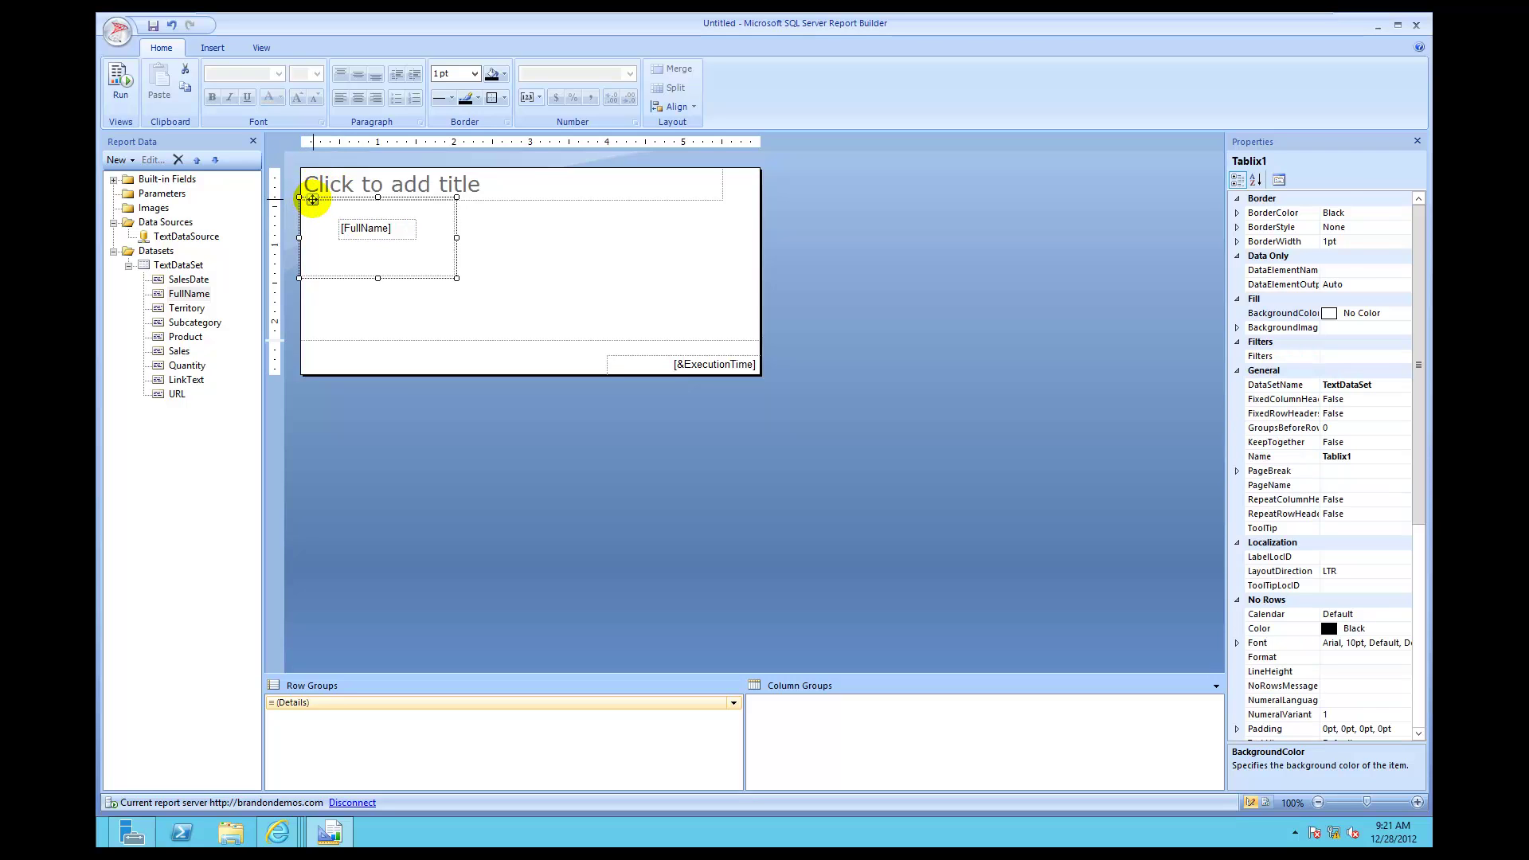
key("Delete")
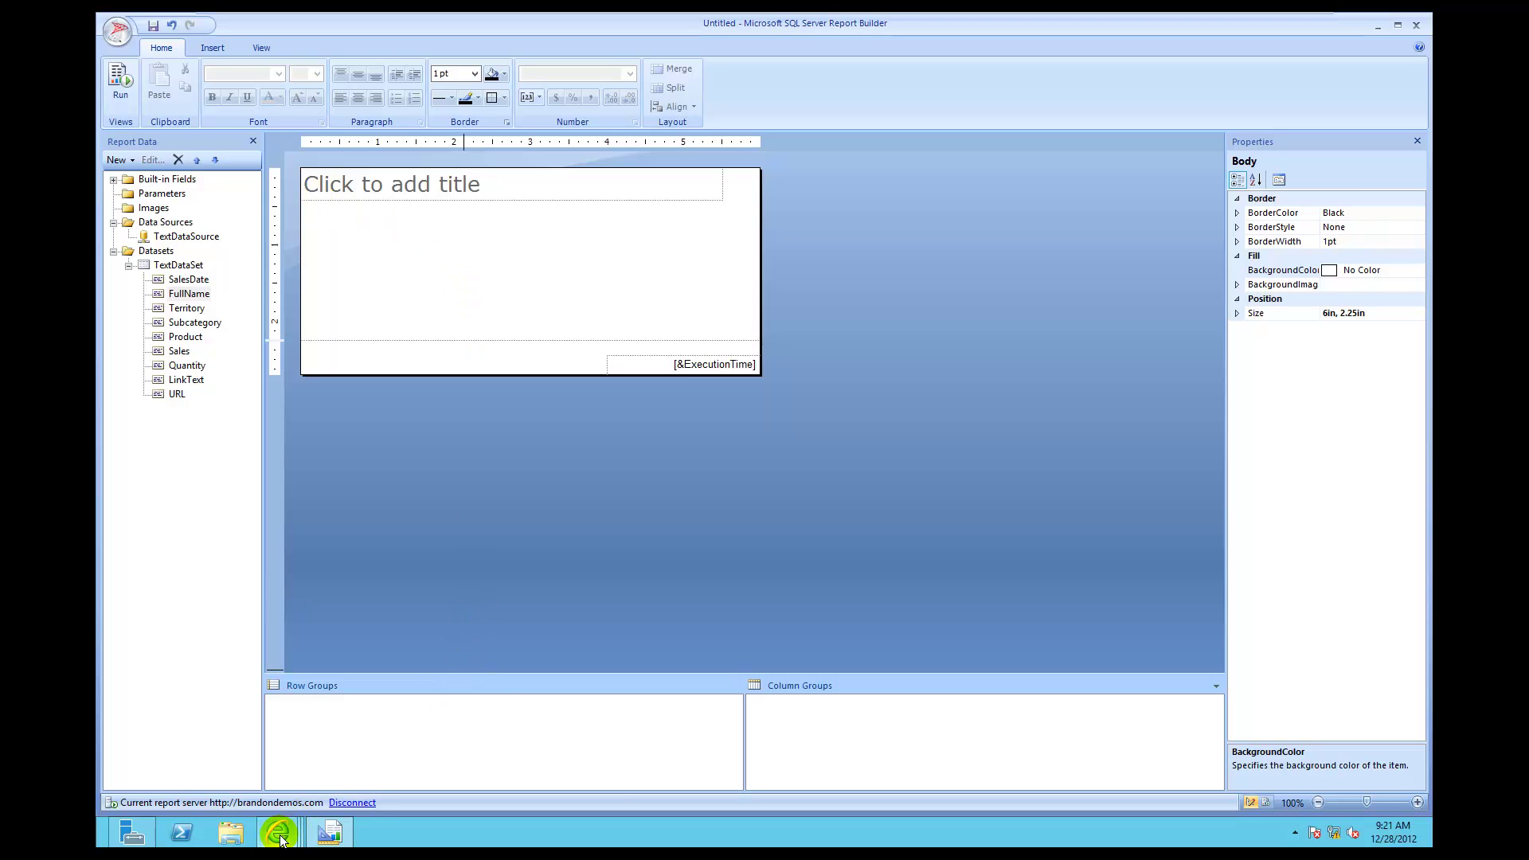
Step: Show the Format Text tutorial at its 'Add a Table to the Report Design Surface' section
mouse_move(280, 839)
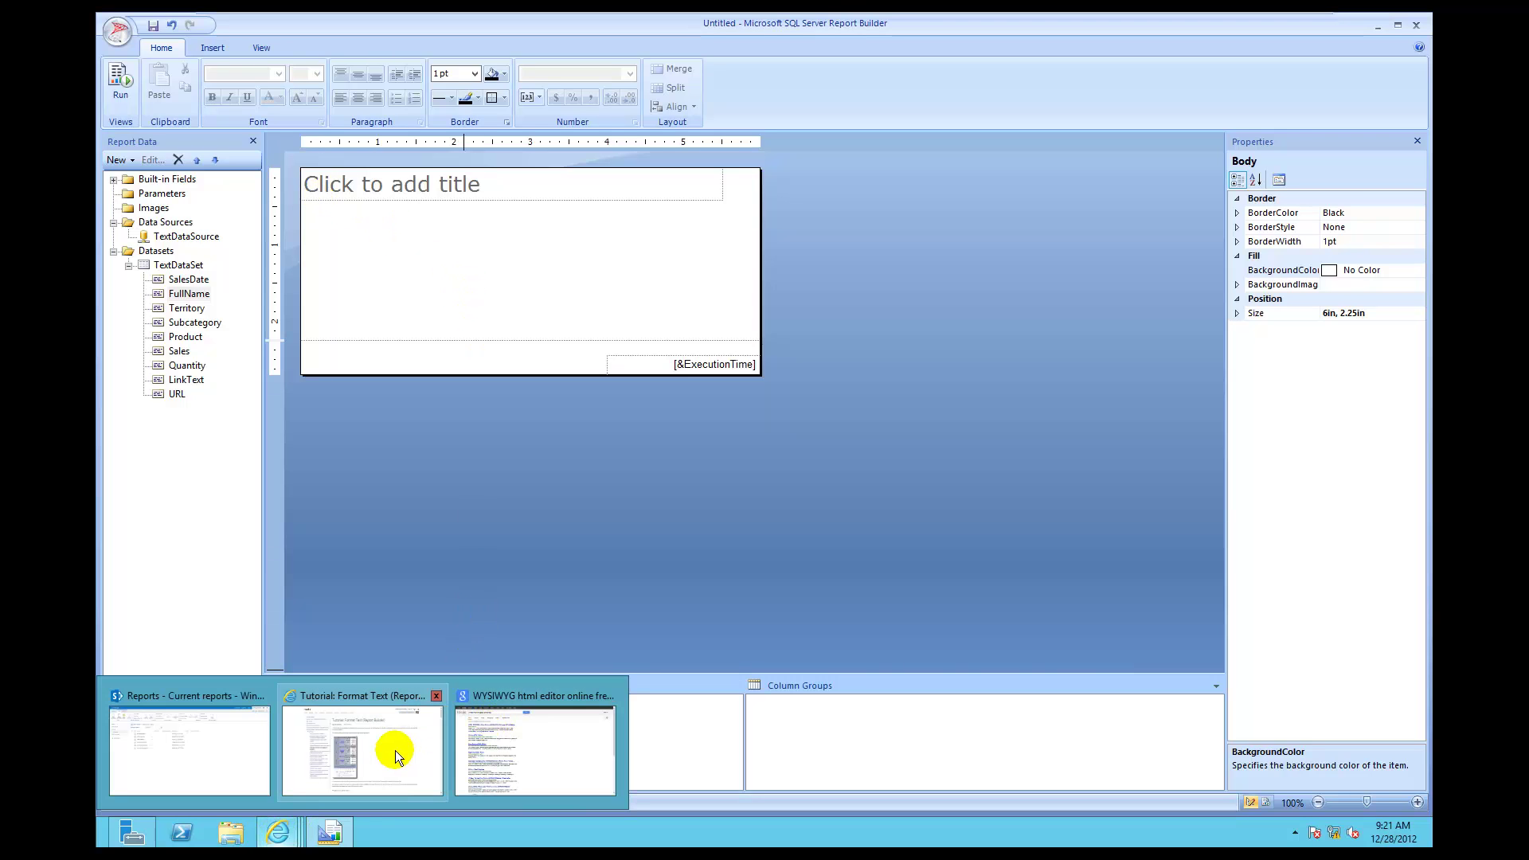
left_click(395, 750)
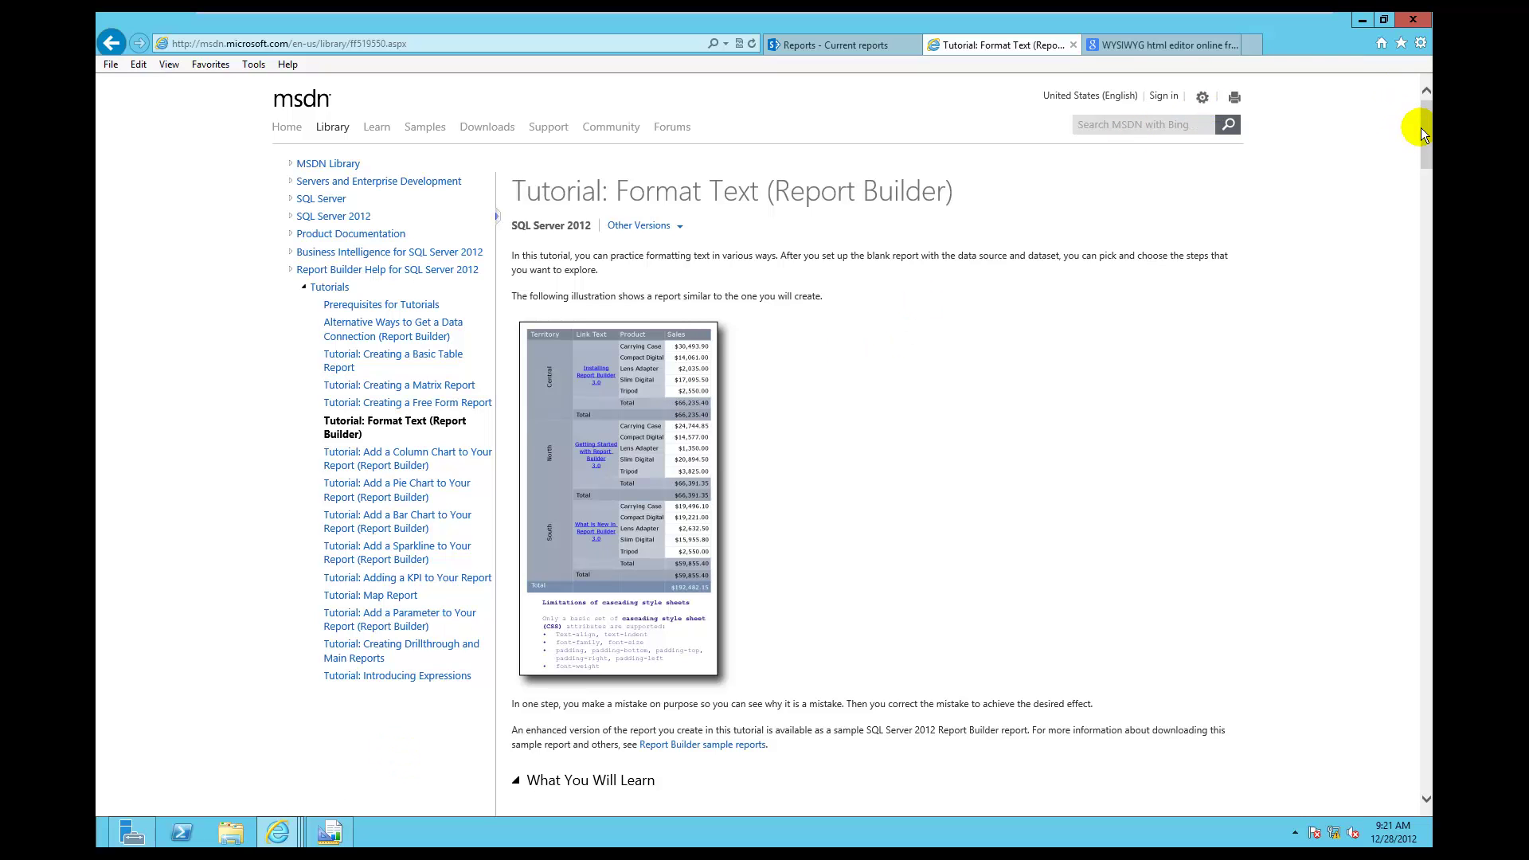
left_click_drag(1425, 137, 1425, 460)
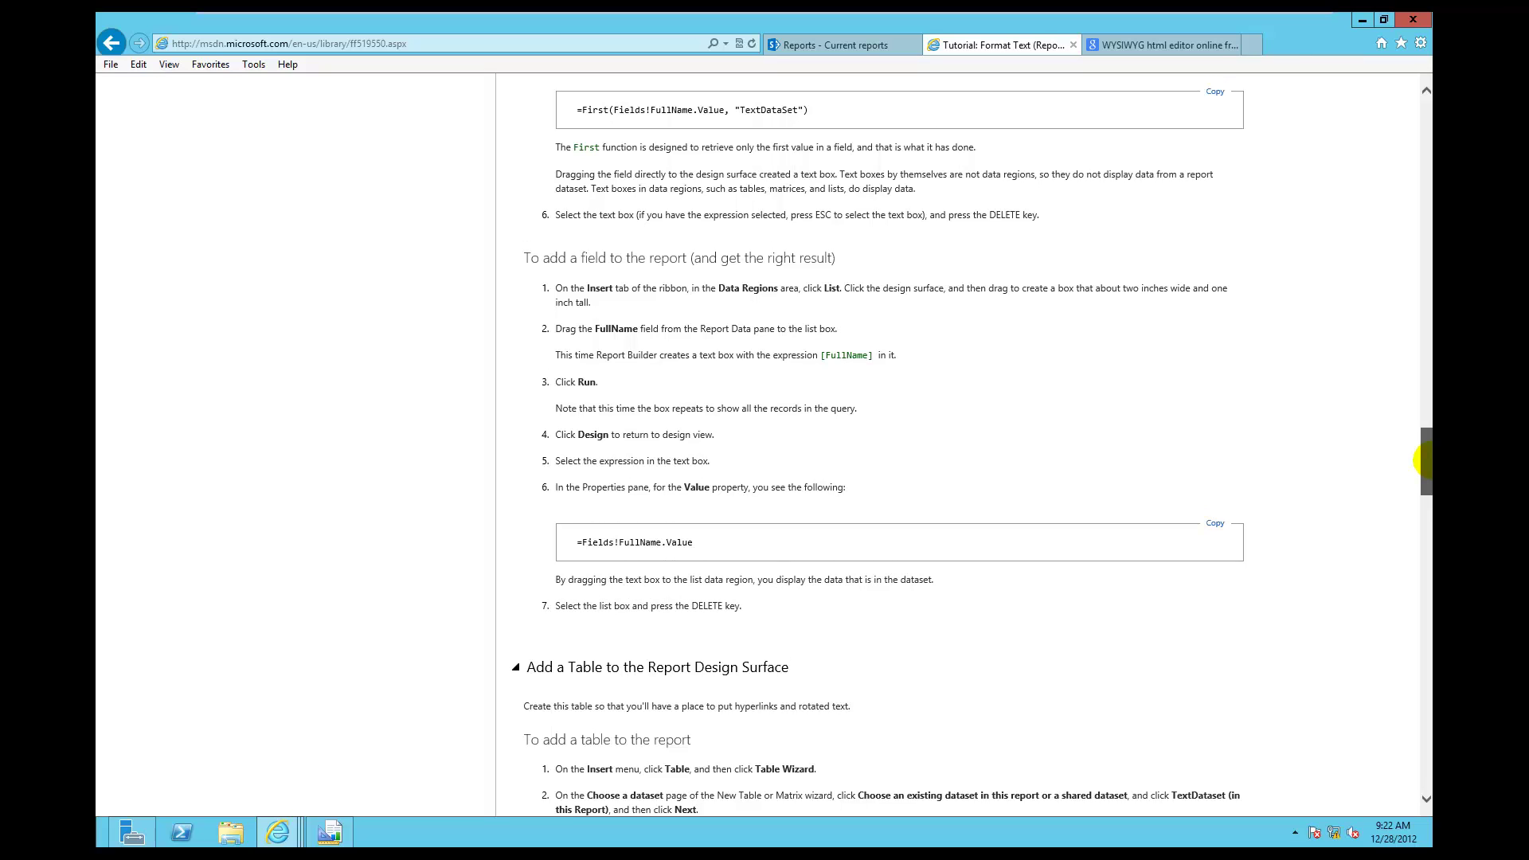
left_click_drag(1425, 460, 1424, 469)
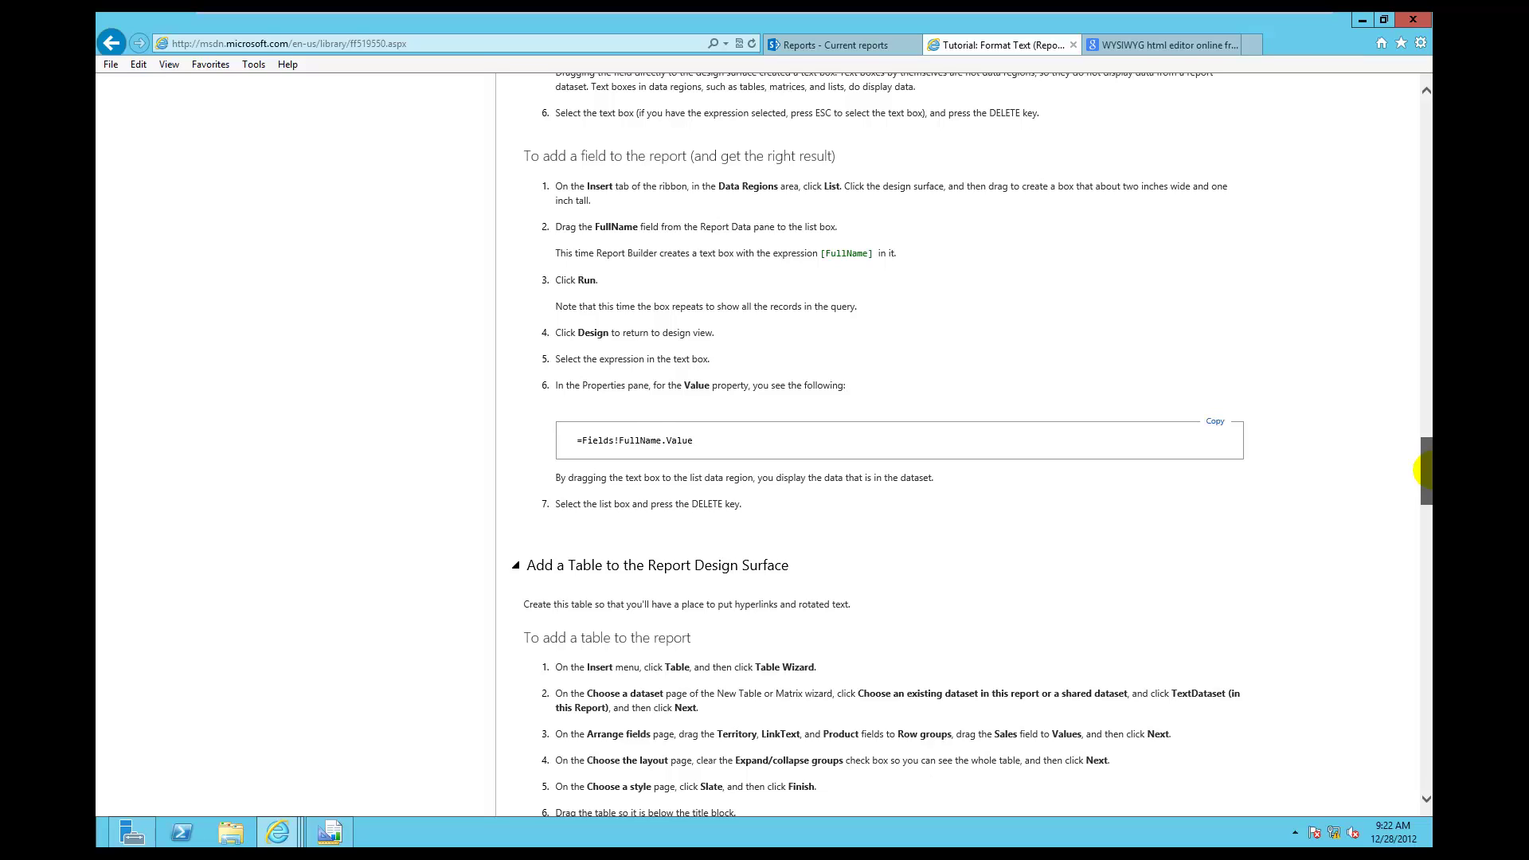
left_click_drag(1425, 470, 1424, 472)
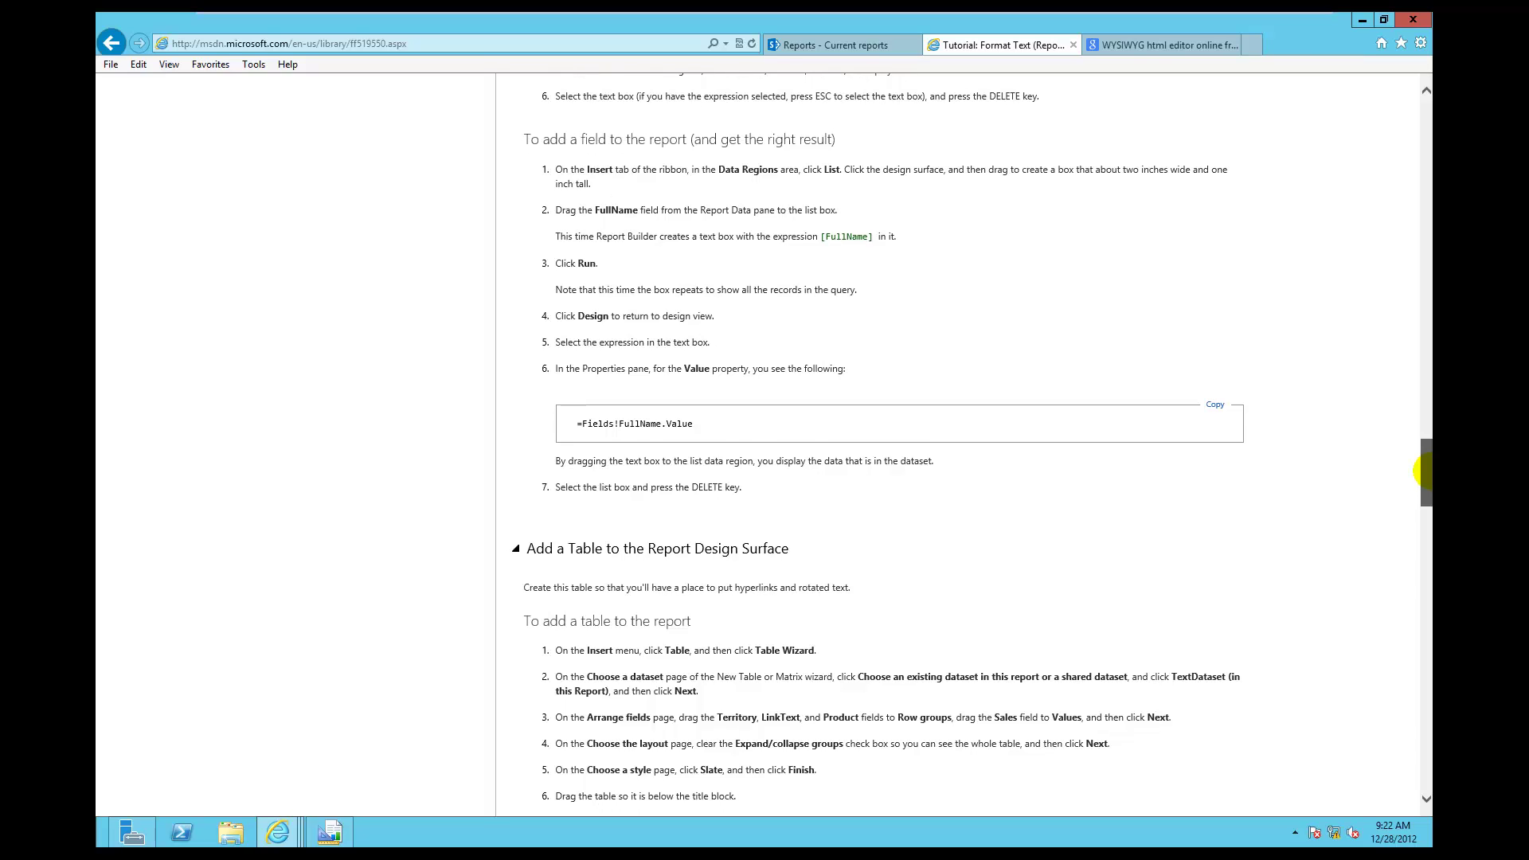
left_click_drag(1424, 472, 1424, 506)
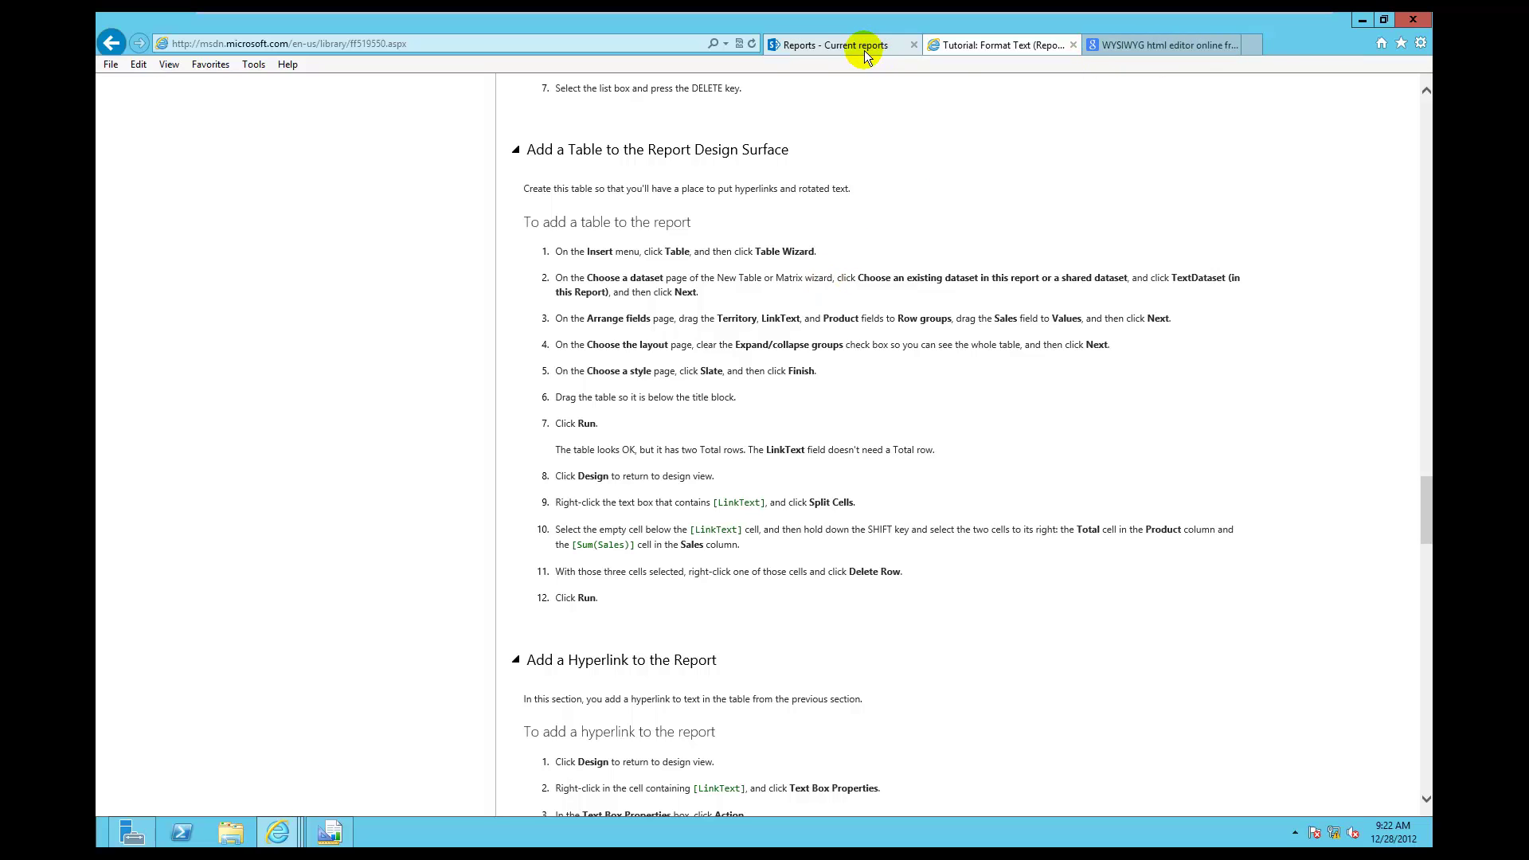
Step: Back in Report Builder, list the Insert tab's Table choices: Table Wizard and Insert Table
left_click(334, 837)
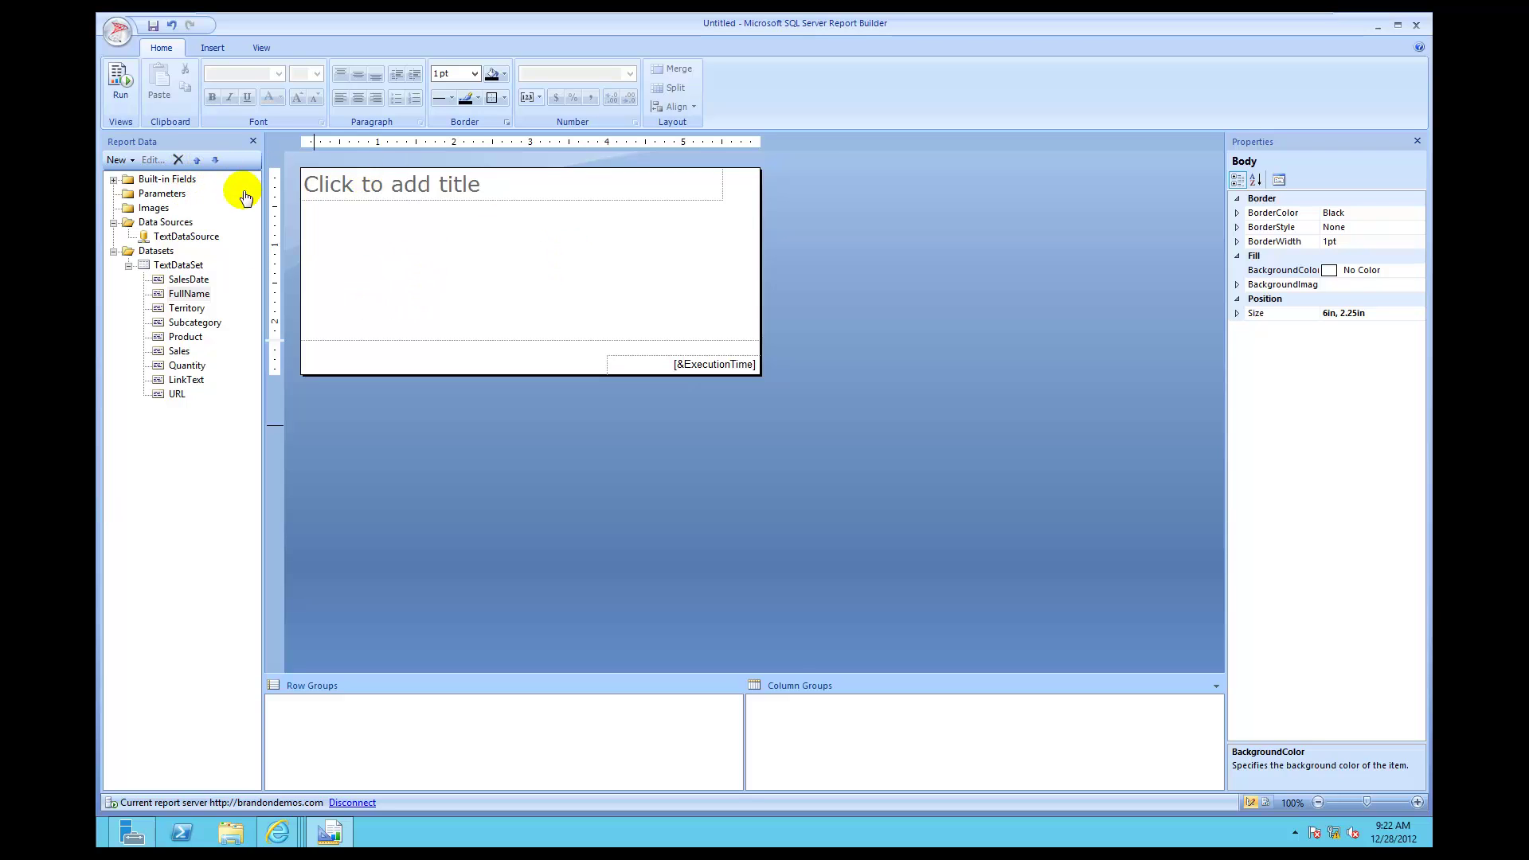
left_click(213, 50)
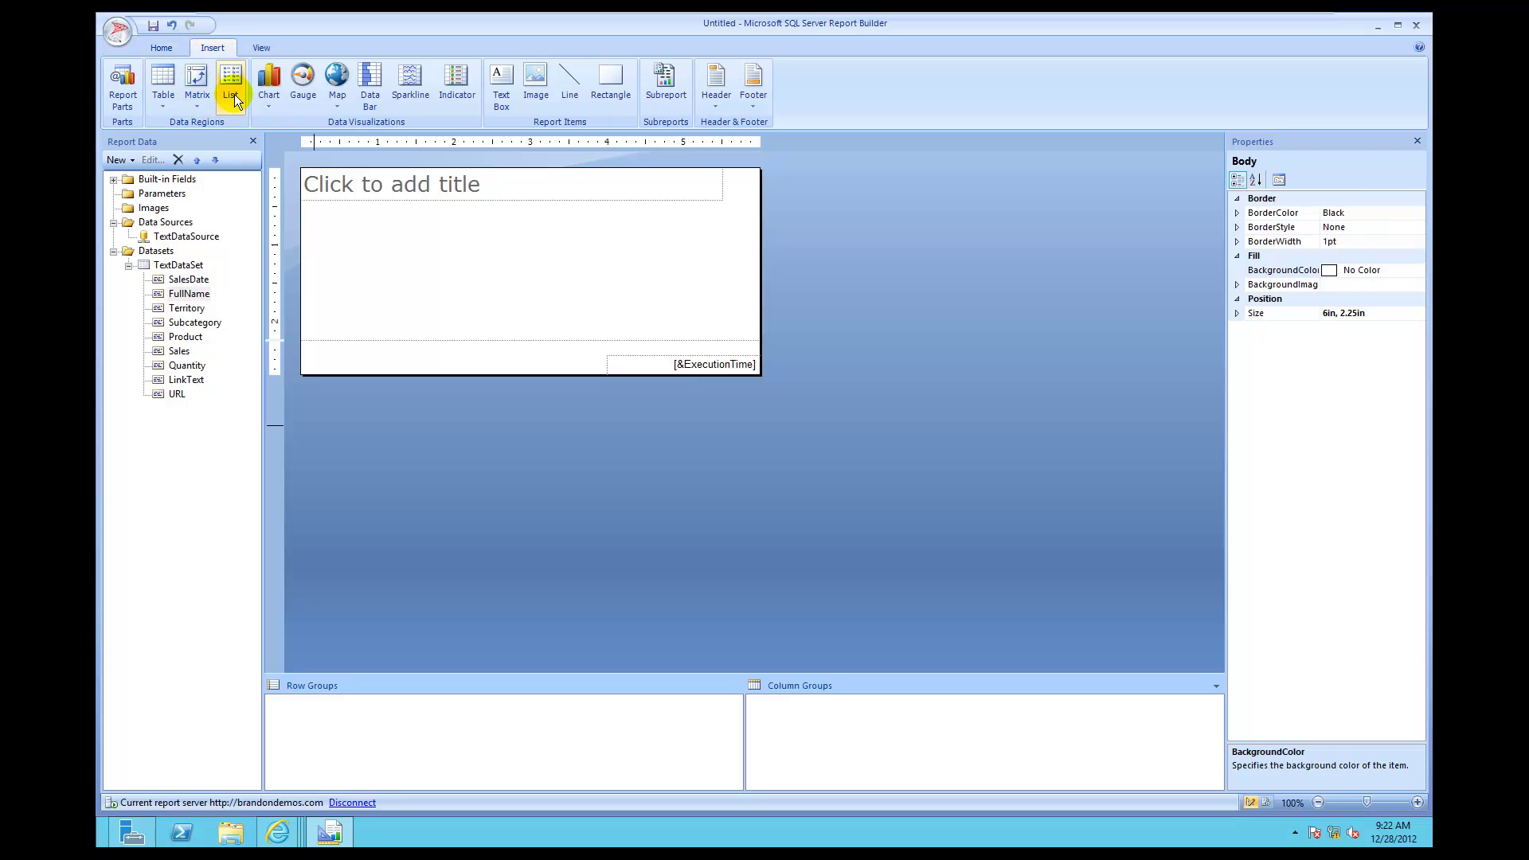
left_click(164, 103)
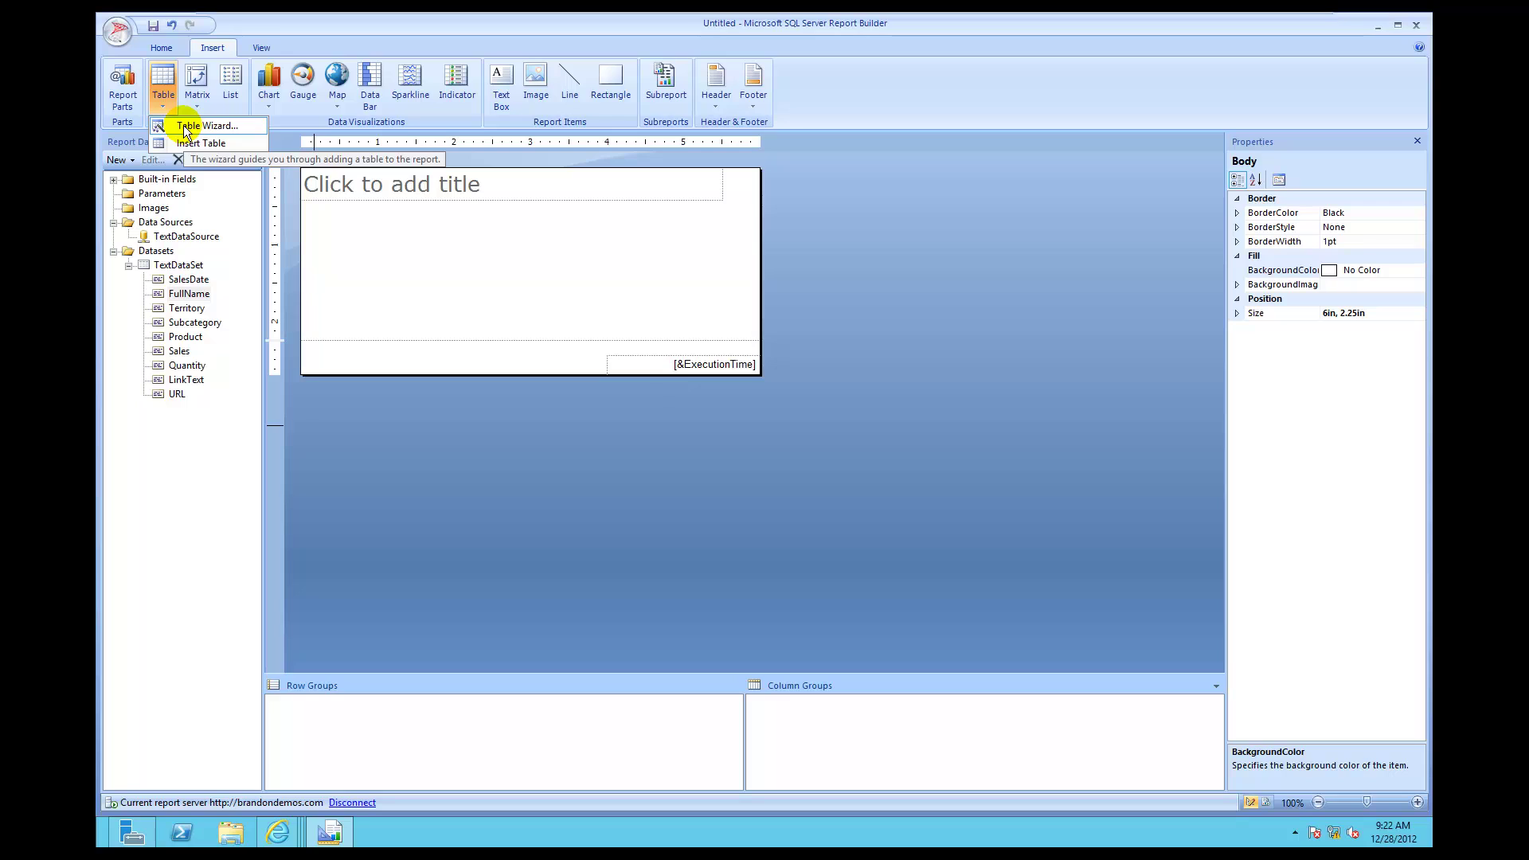
Step: Start the Table Wizard using TextDataSet as the data source
left_click(183, 126)
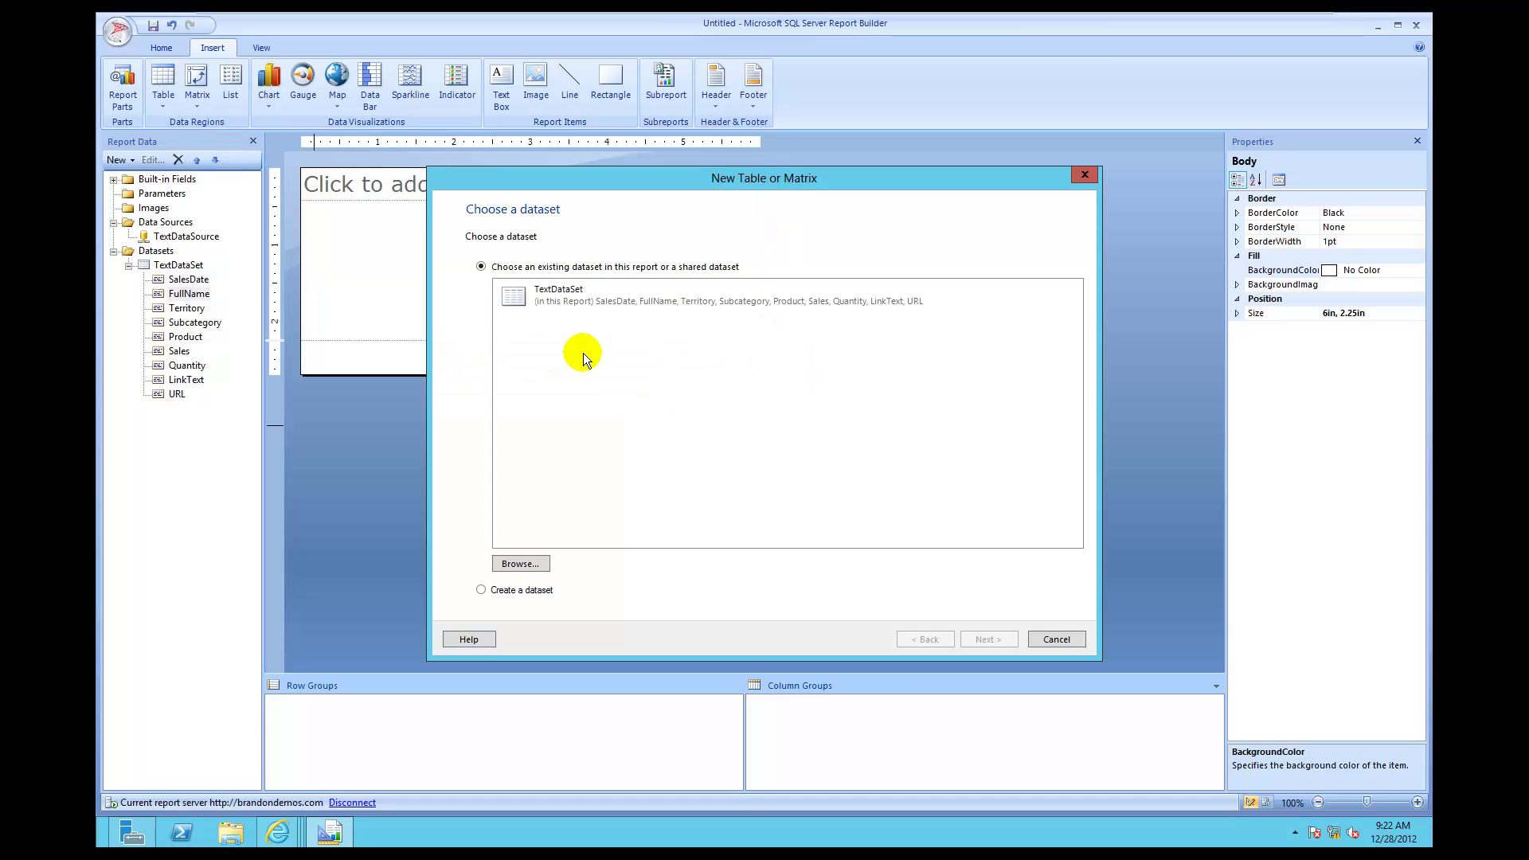
left_click(570, 298)
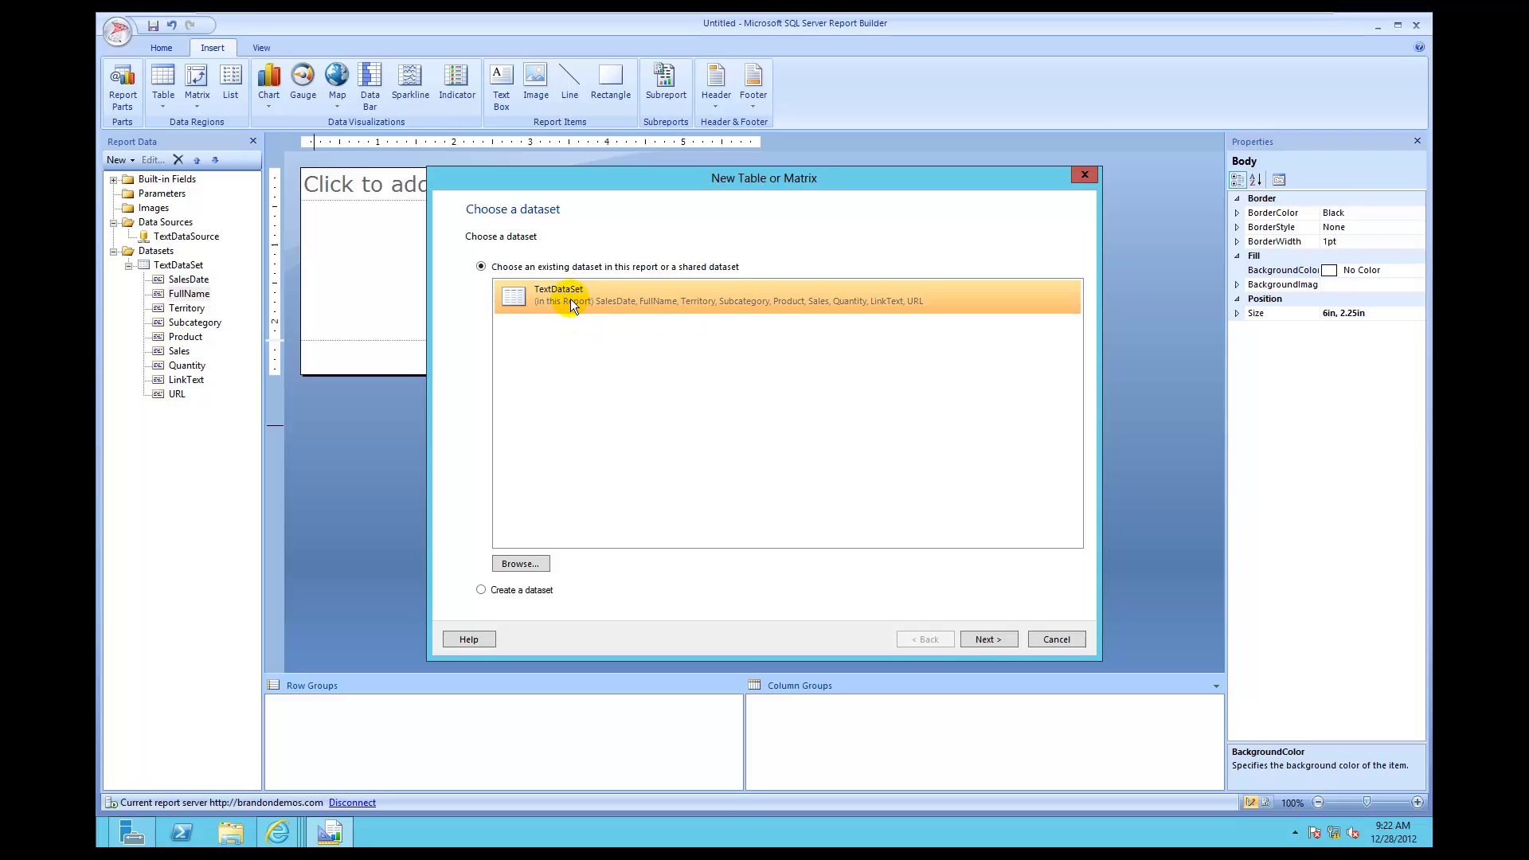
left_click(996, 637)
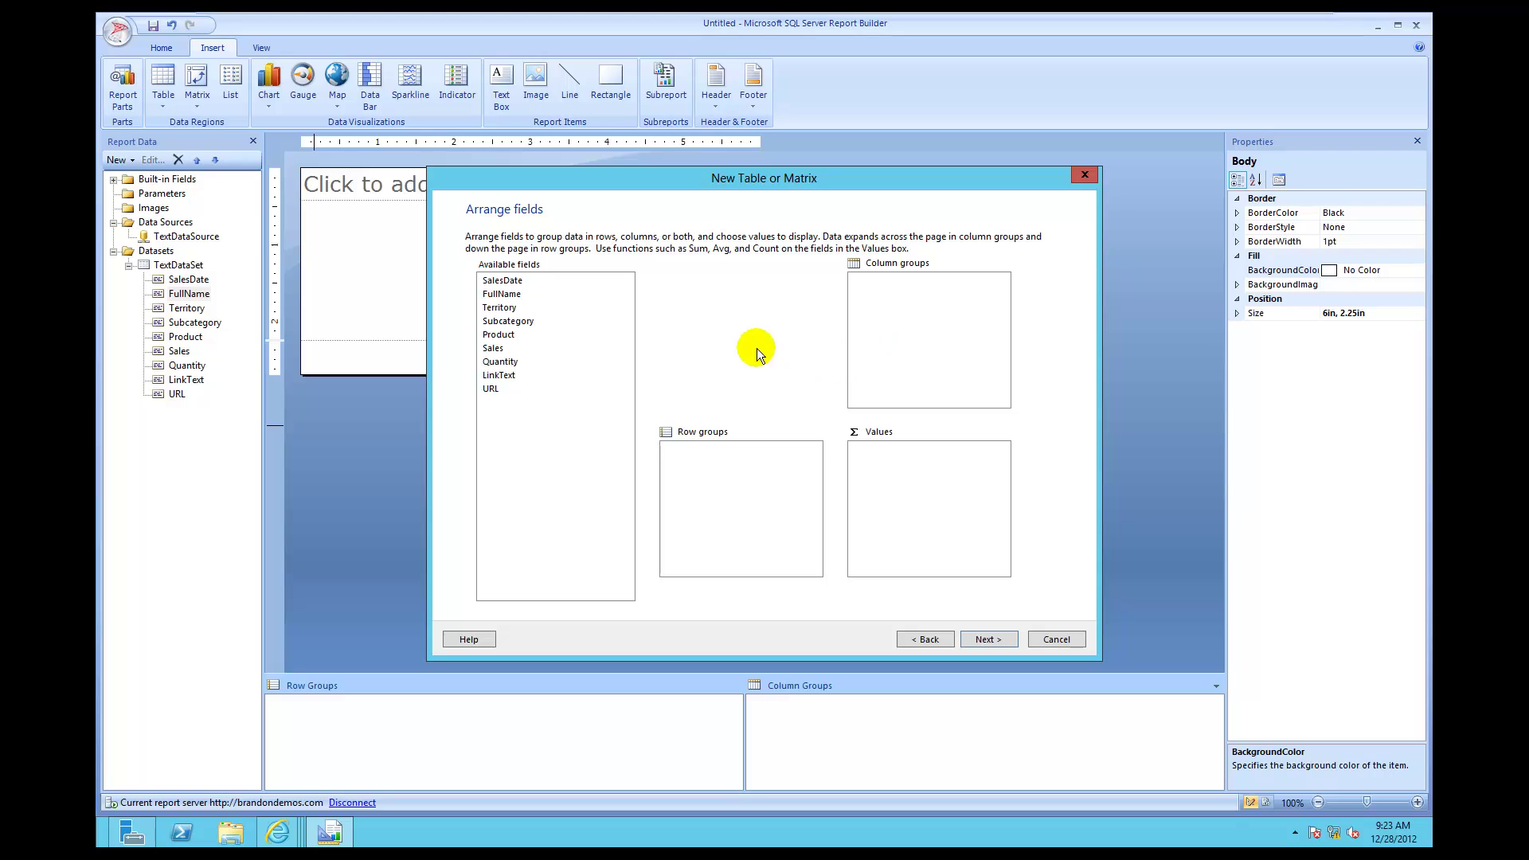
Step: Group rows by Territory, LinkText and Product with Sum(Sales) as values, then continue to layout
left_click_drag(499, 313, 709, 466)
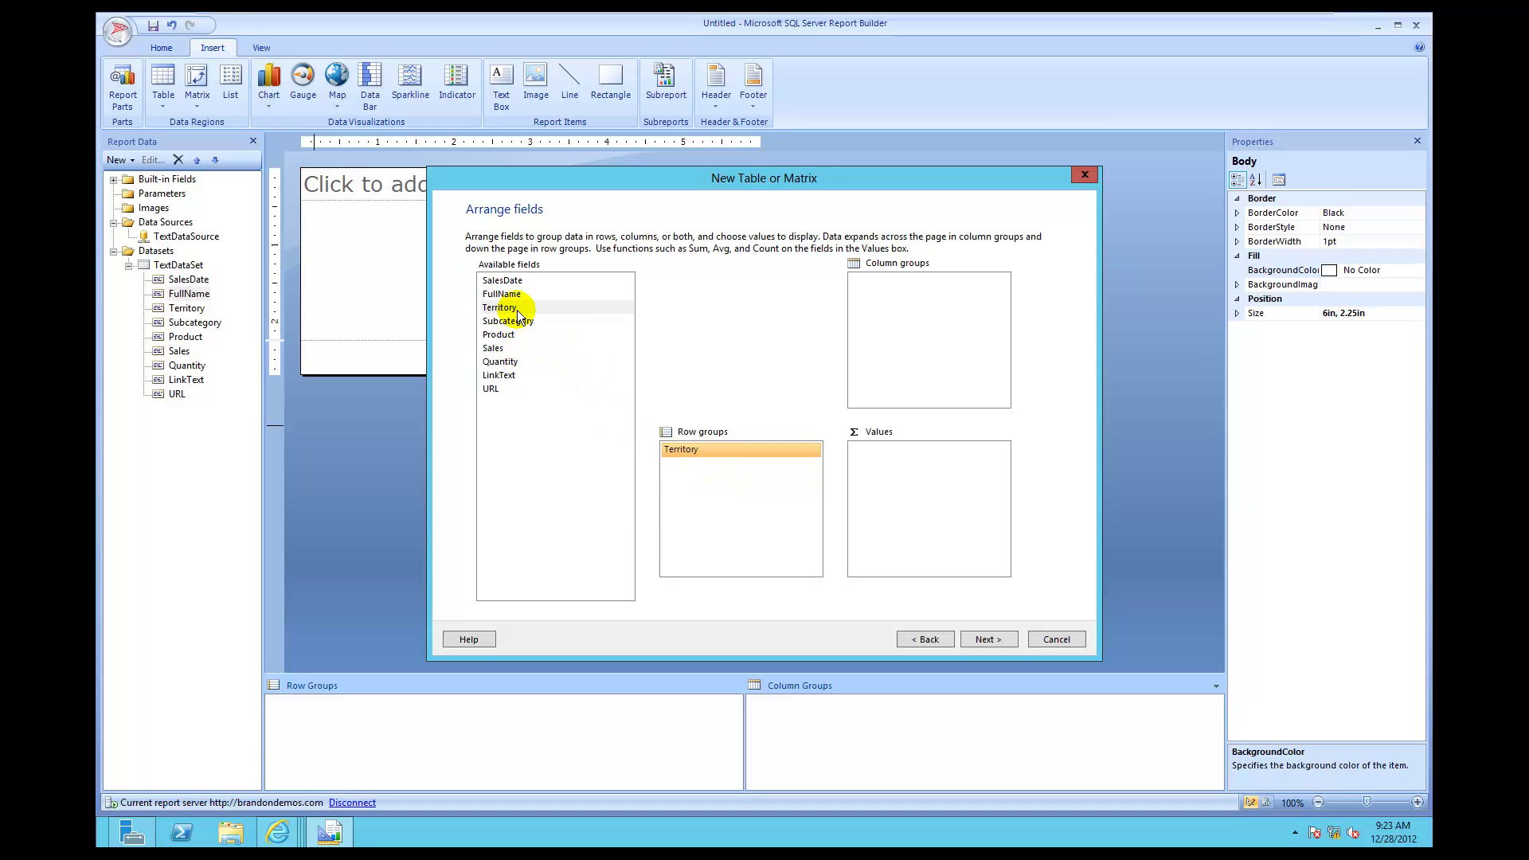
left_click_drag(511, 379, 673, 476)
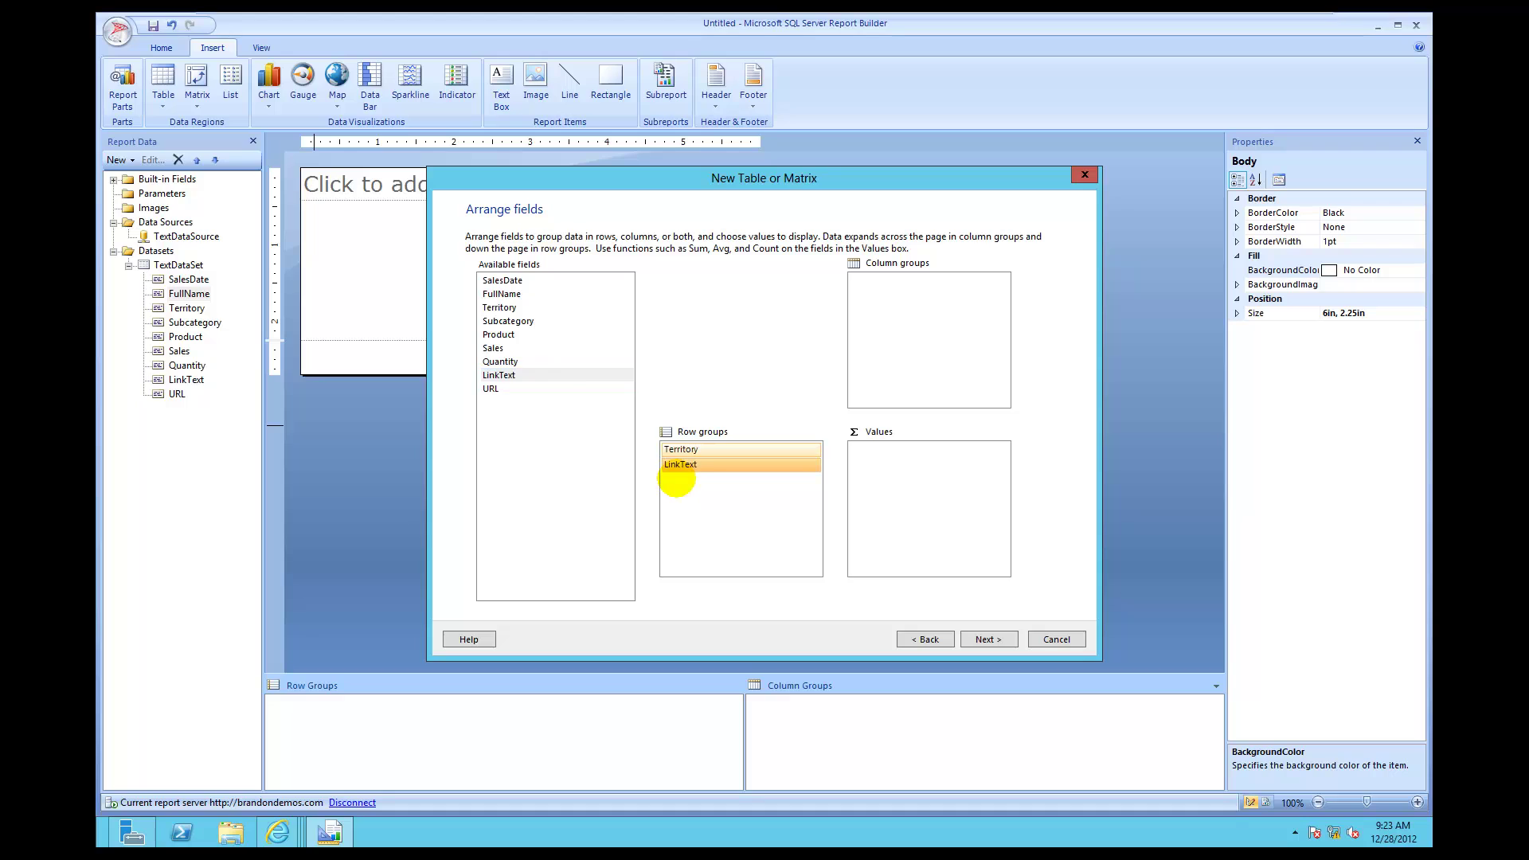
left_click_drag(501, 336, 706, 510)
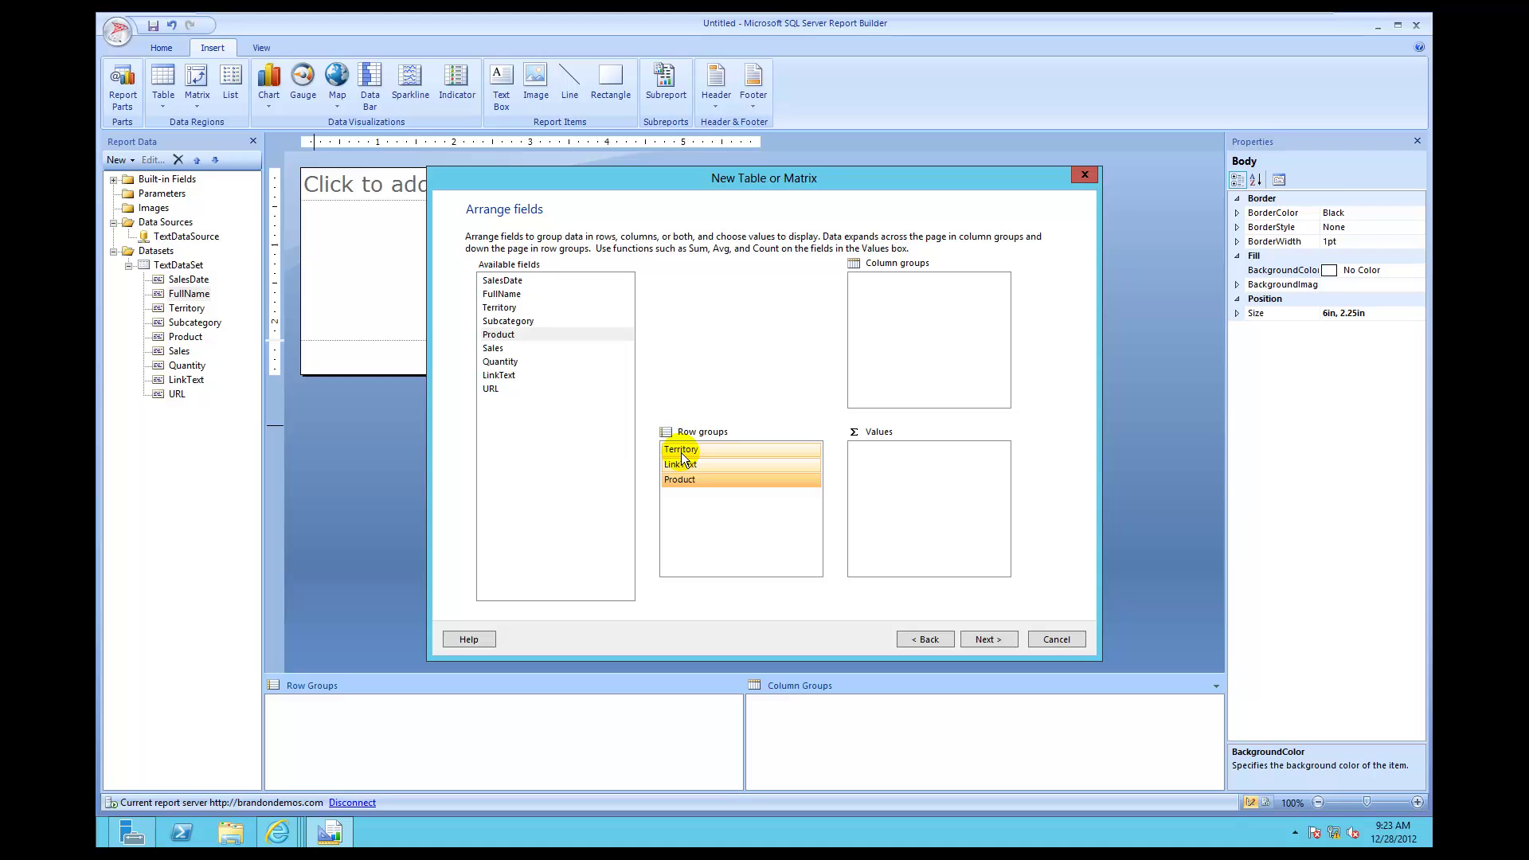
left_click_drag(491, 348, 893, 476)
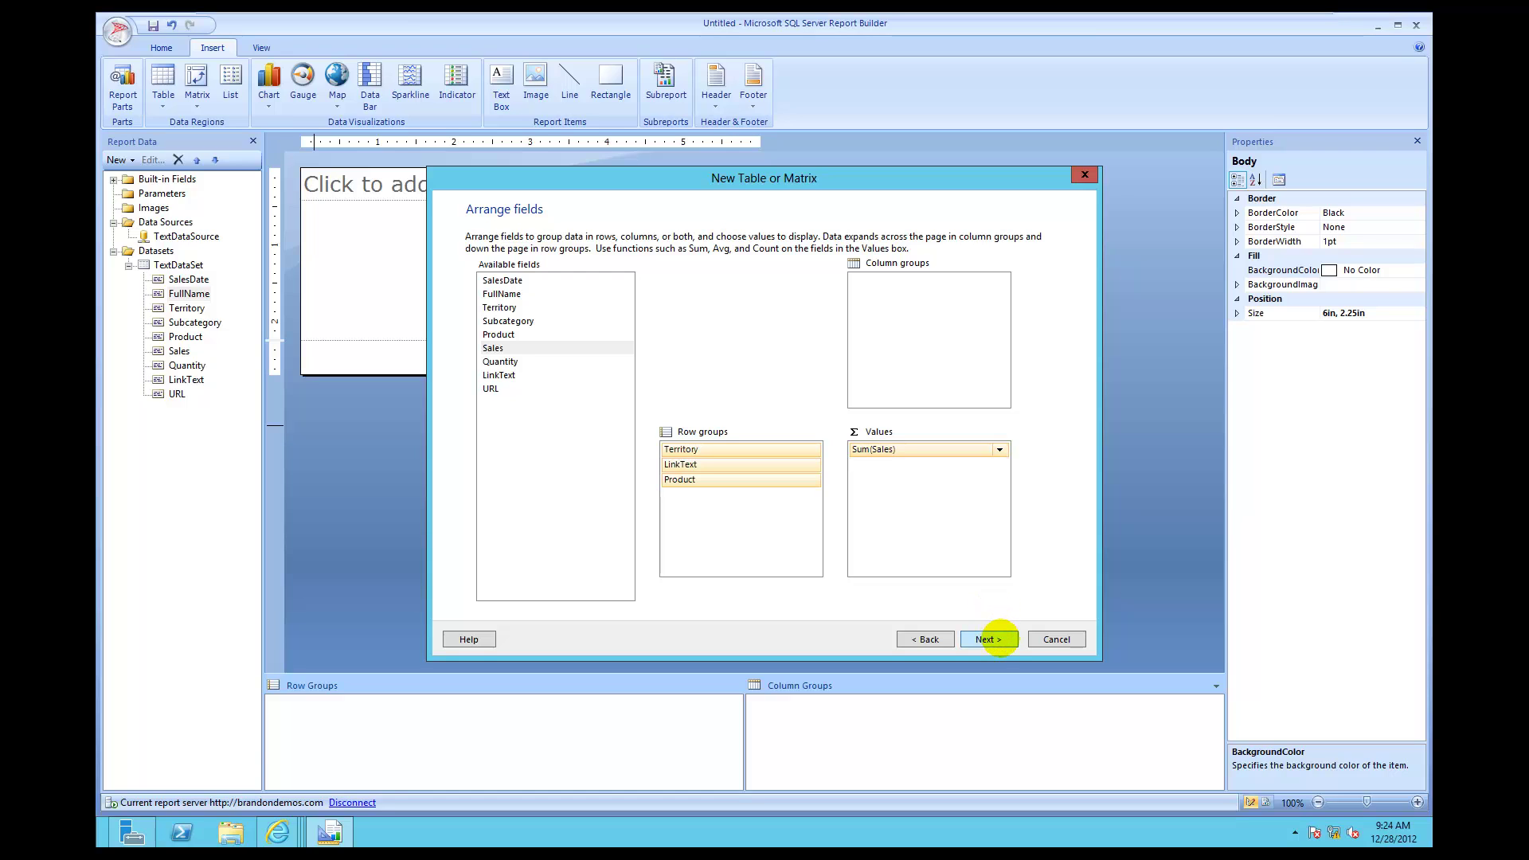
left_click(985, 640)
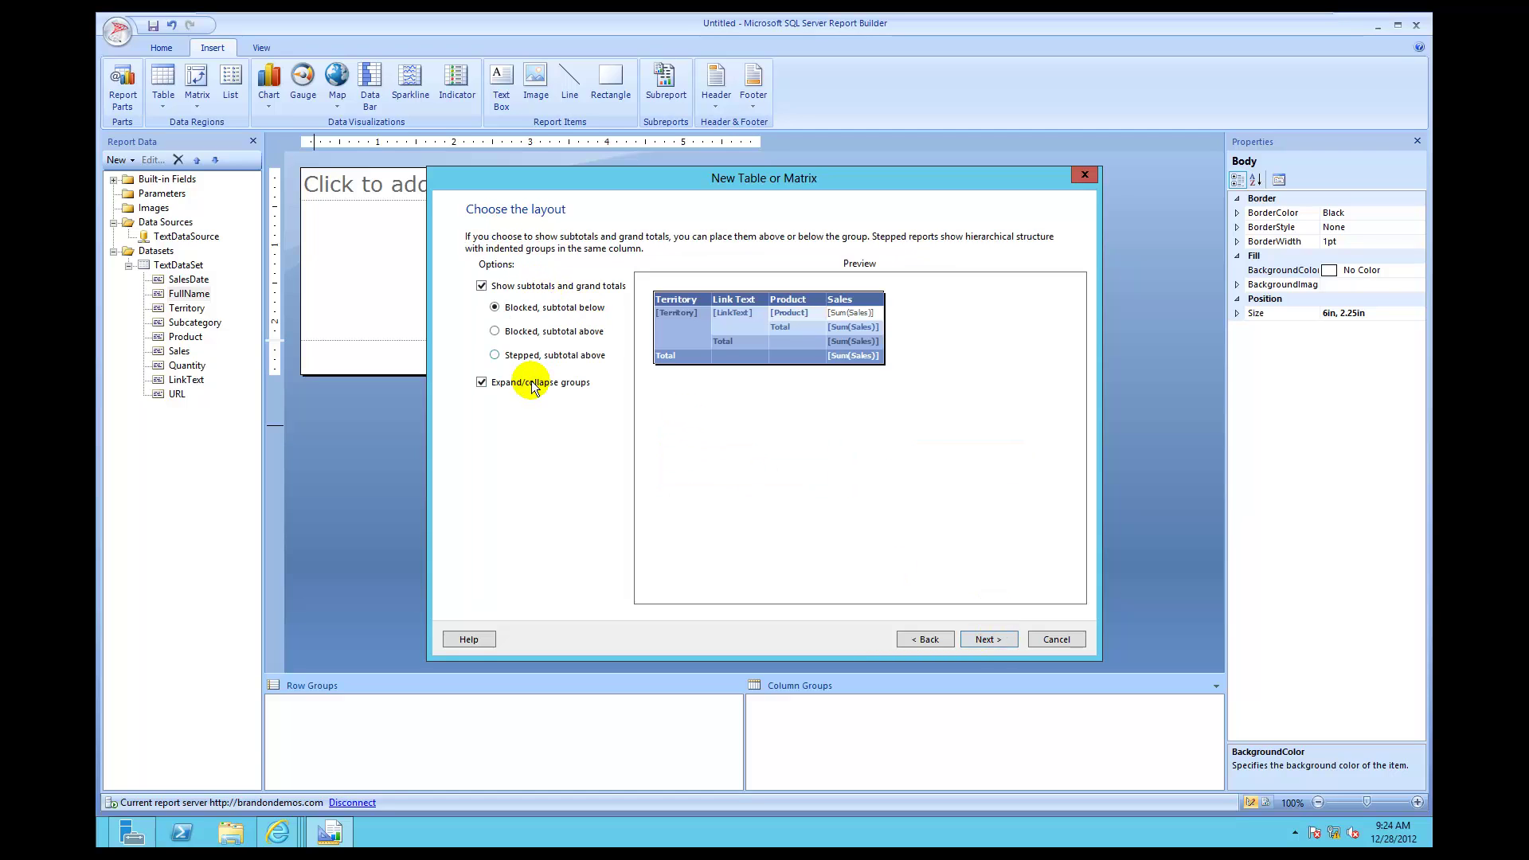